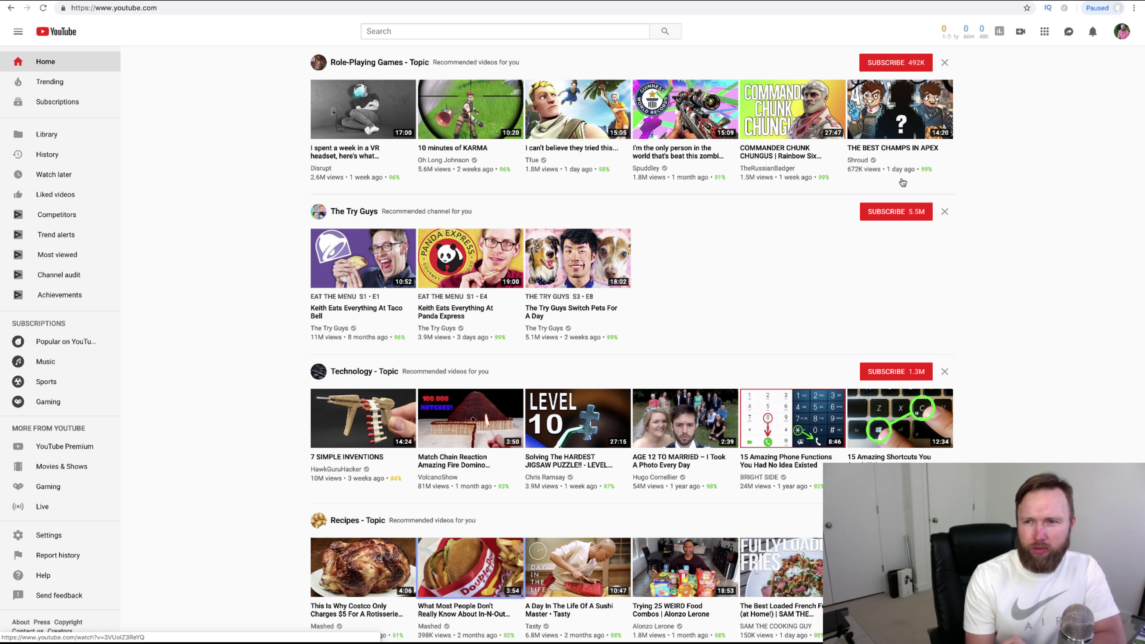
- Go from YouTube Studio to My channel and open The Authentic Marketer's Customize Channel page
click(1121, 32)
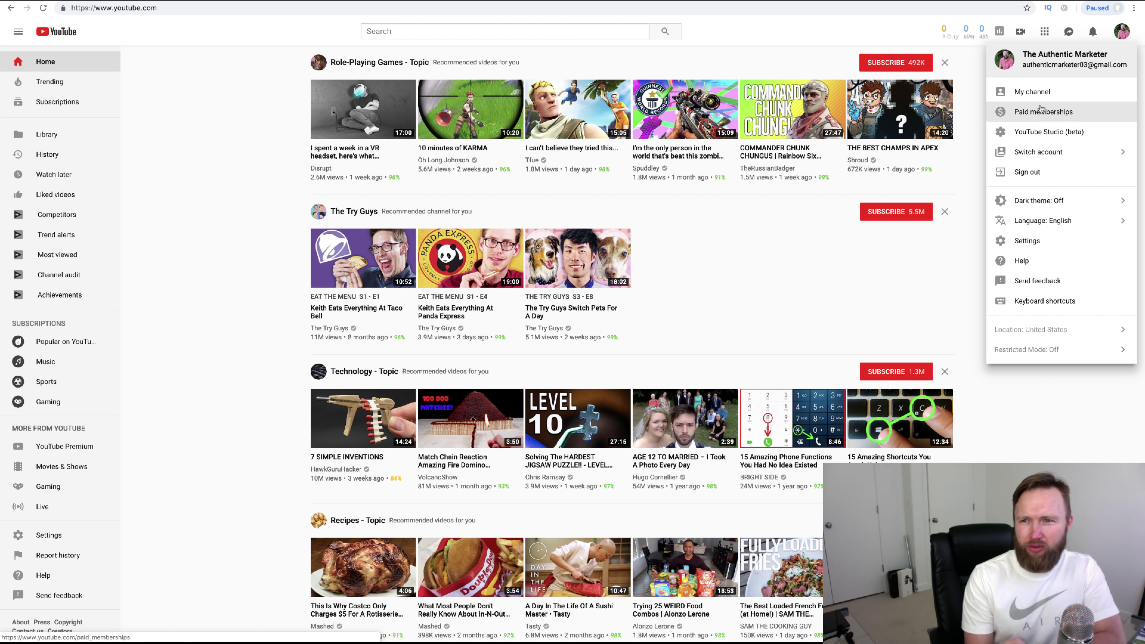
click(1028, 136)
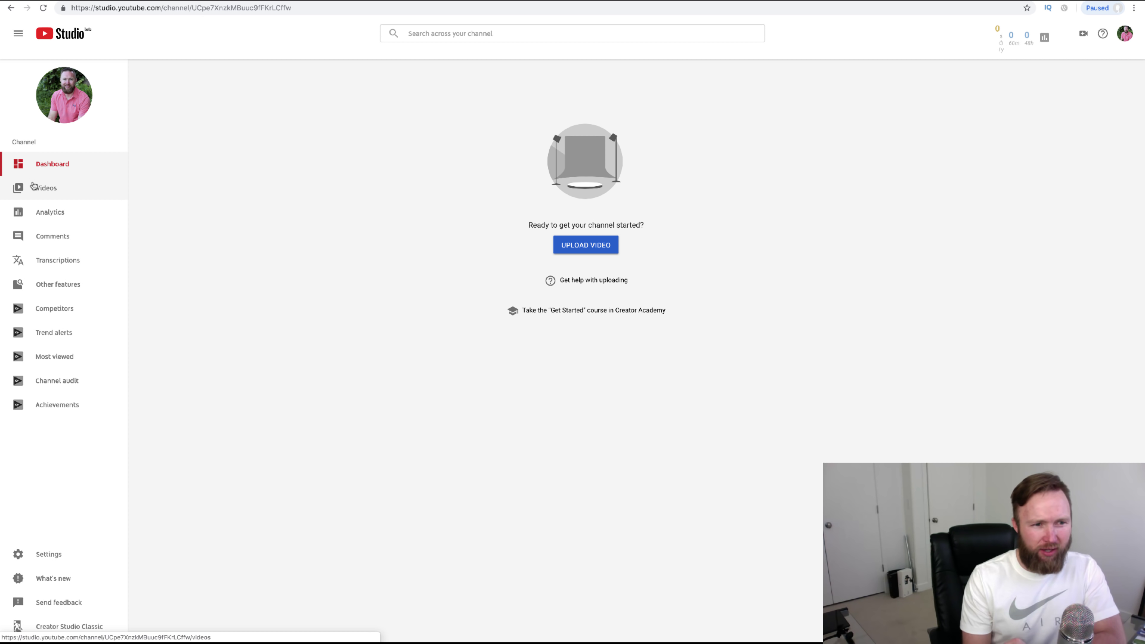
click(1124, 35)
click(1031, 92)
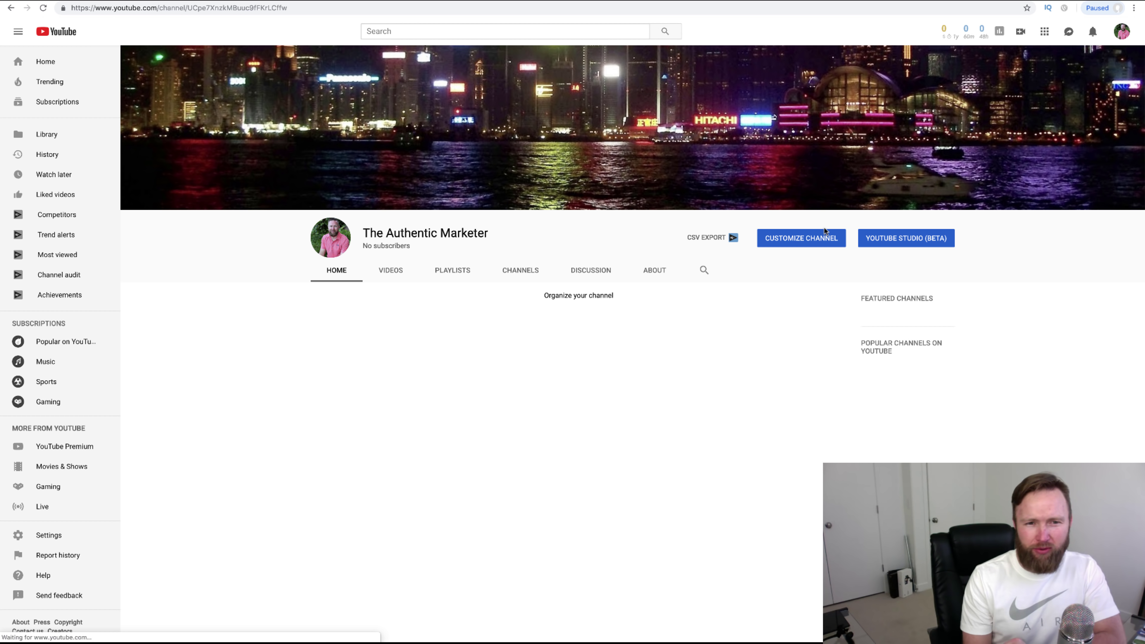
click(794, 243)
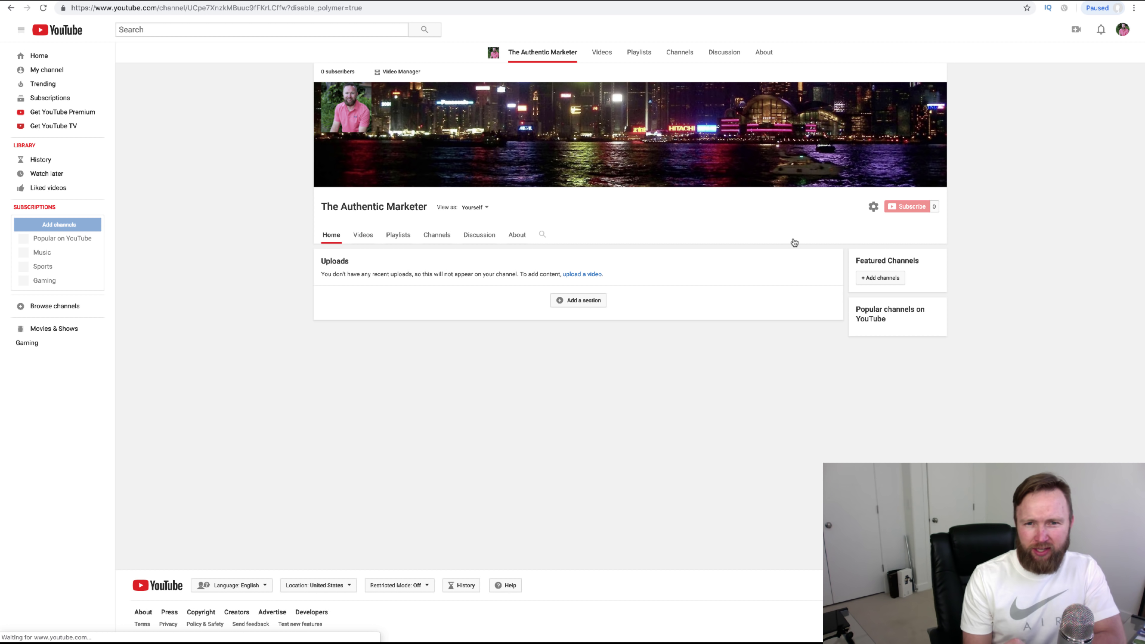
mouse_move(938, 72)
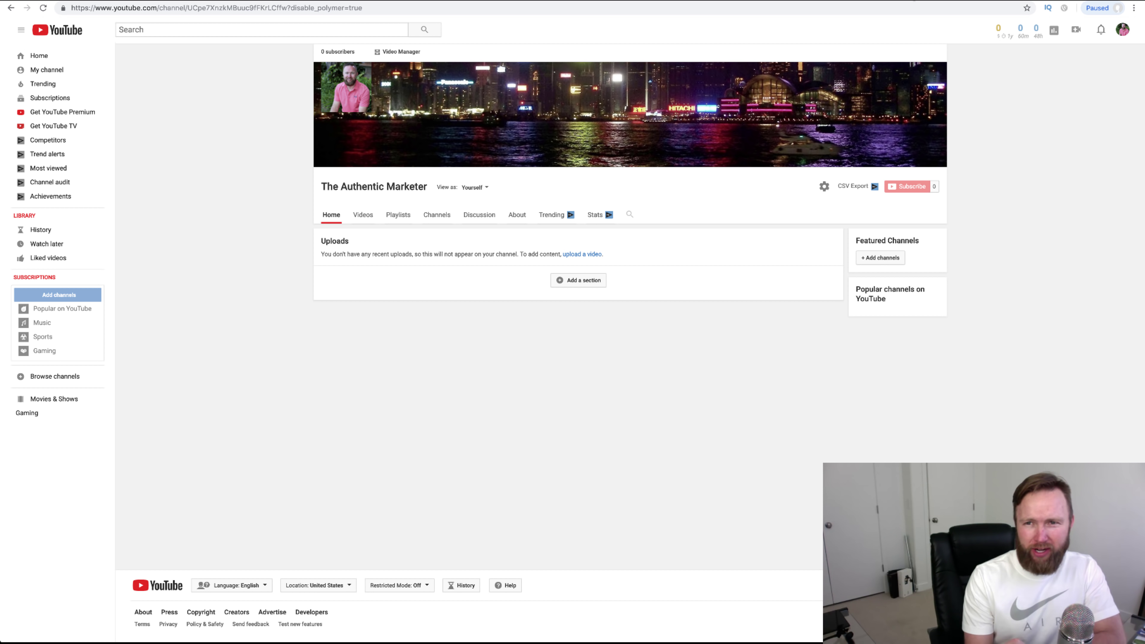
key(ctrl+Tab)
scroll(370, 197, up, 3)
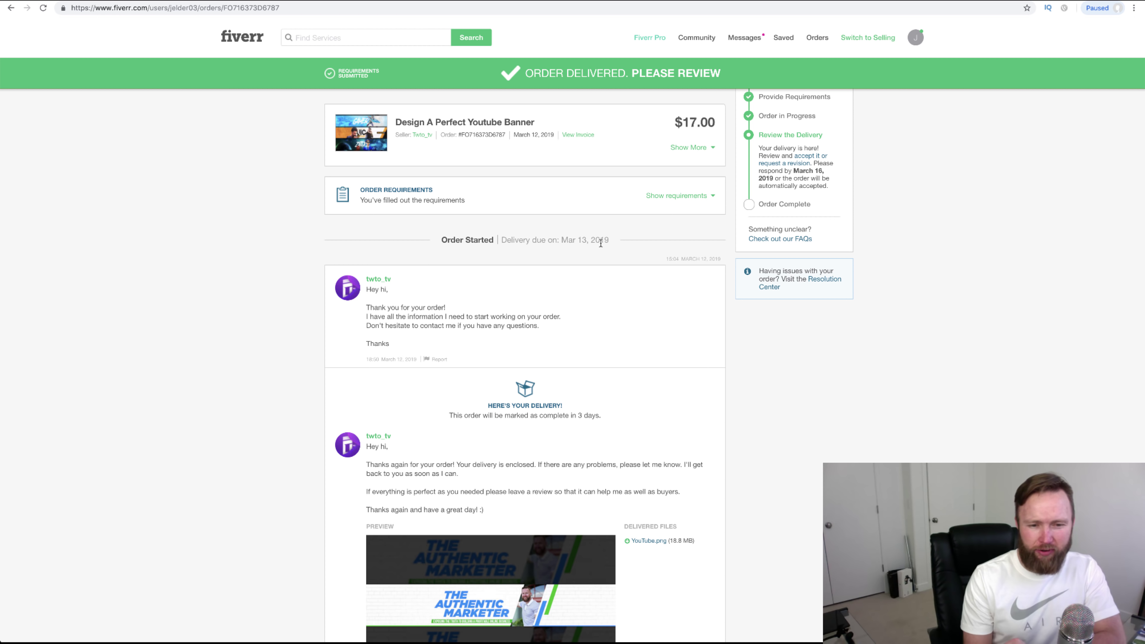
scroll(600, 240, down, 3)
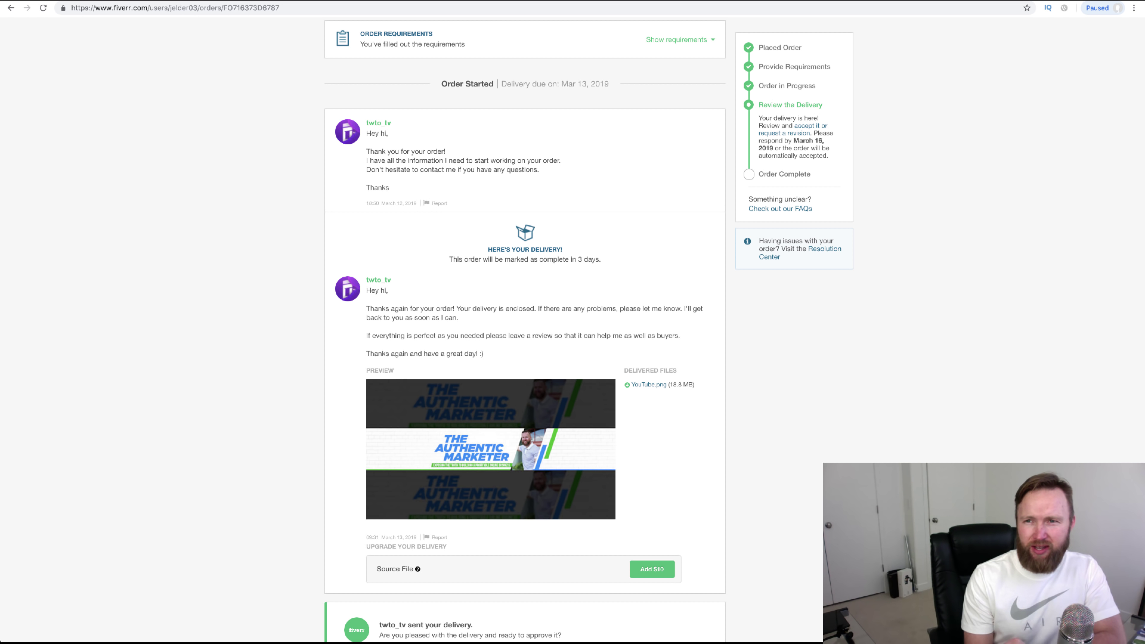
key(ctrl+Tab)
- Replace the city-night banner with Downloads/YouTube.png as the channel art
mouse_move(879, 136)
click(931, 75)
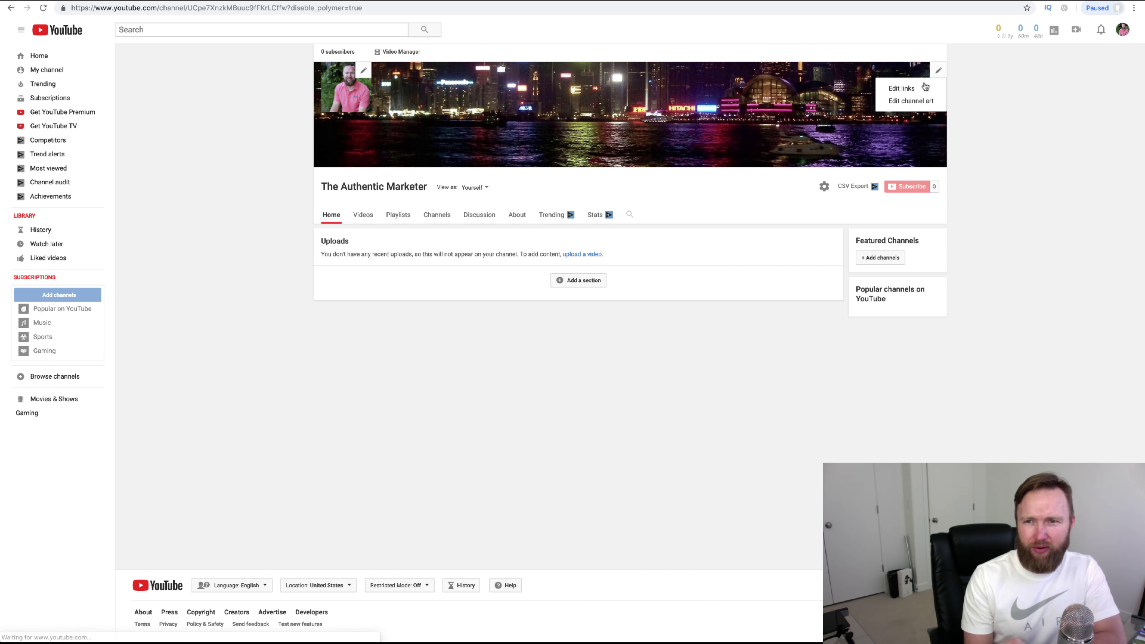
click(911, 100)
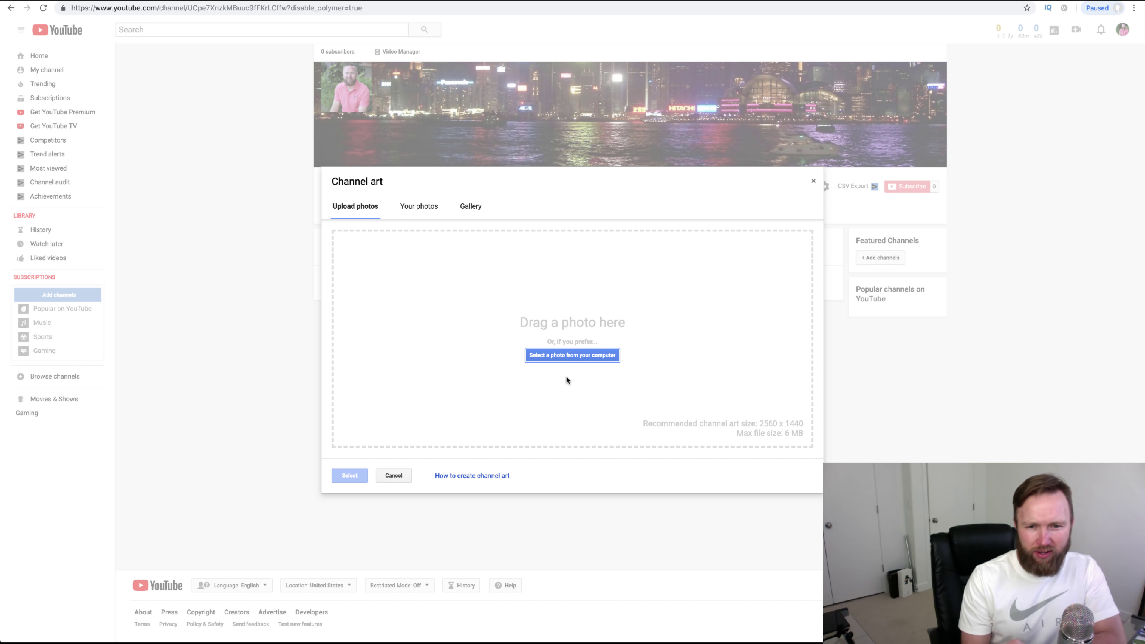
click(563, 356)
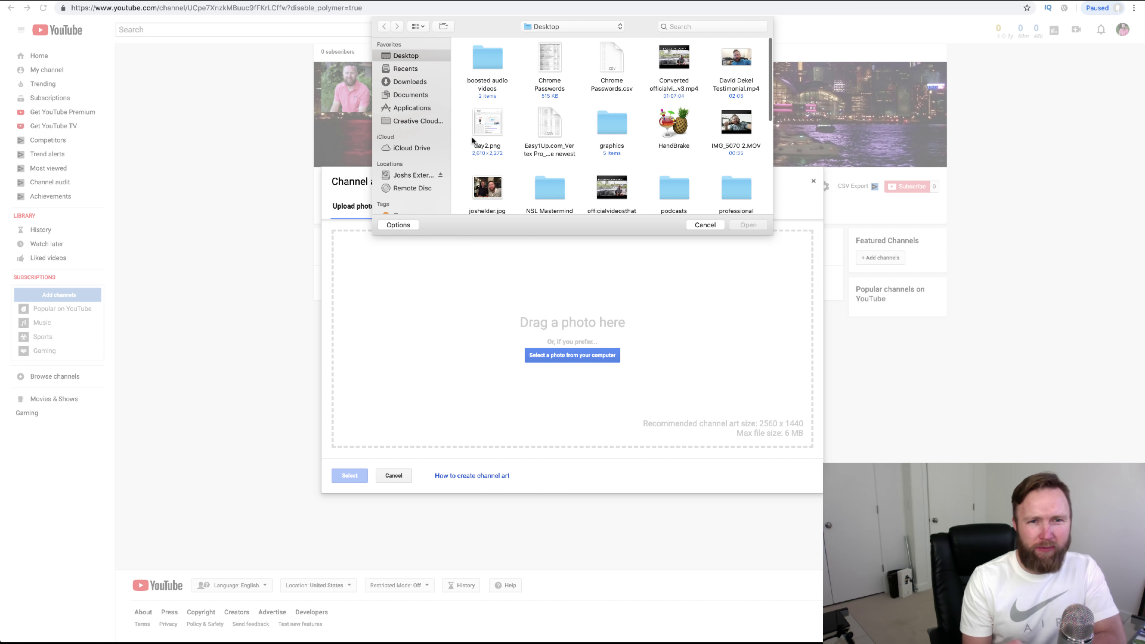
click(410, 82)
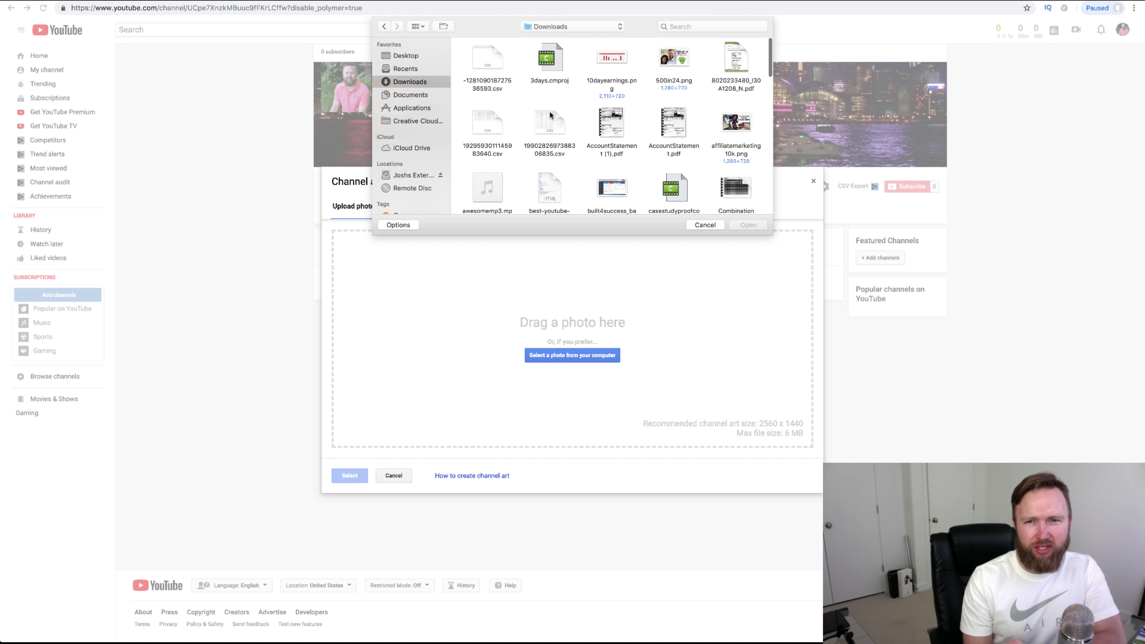
scroll(595, 143, down, 15)
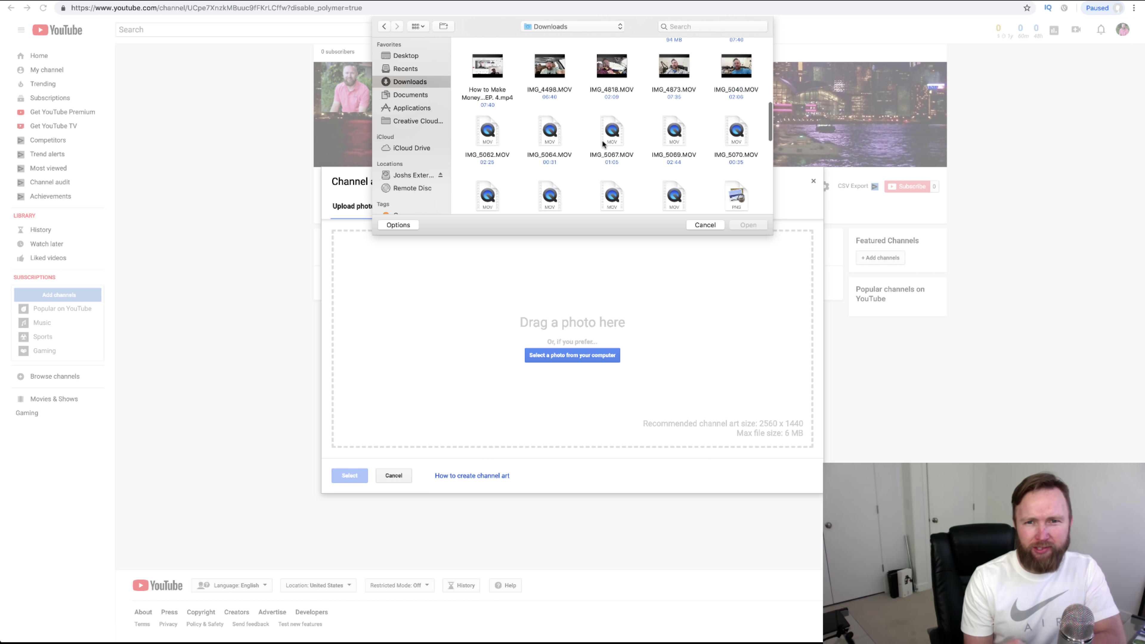
scroll(602, 143, down, 10)
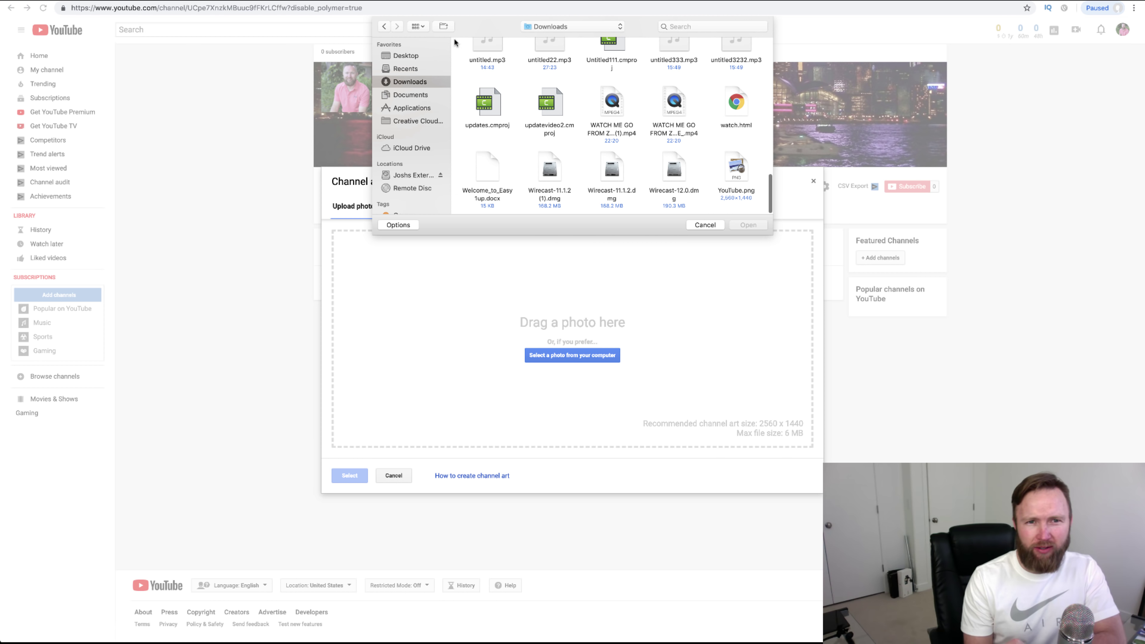
click(420, 26)
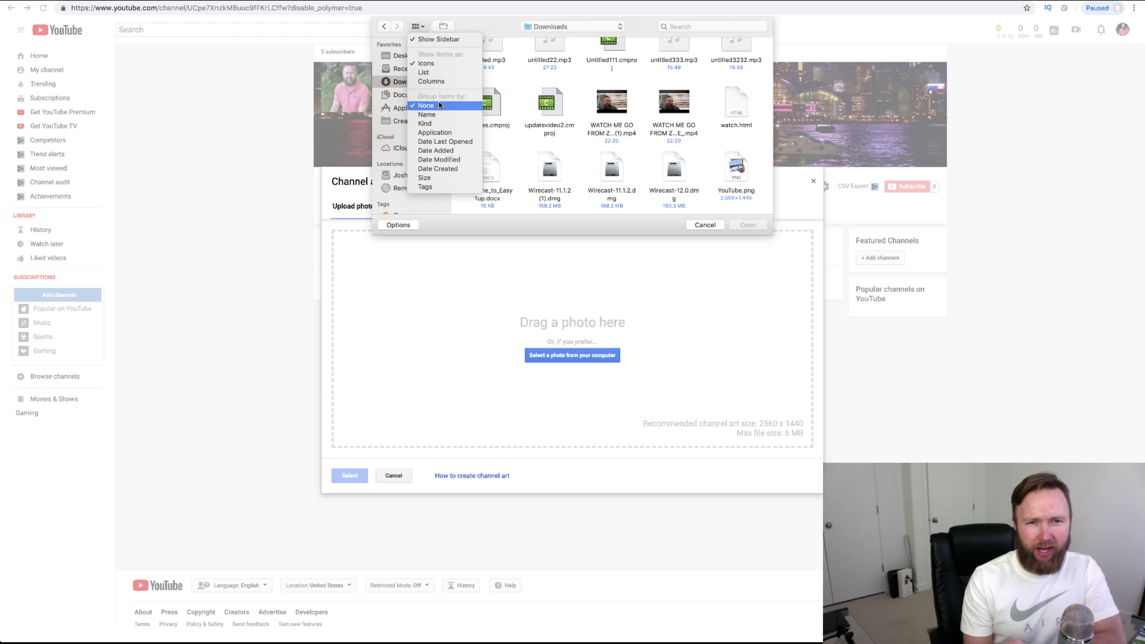
click(435, 150)
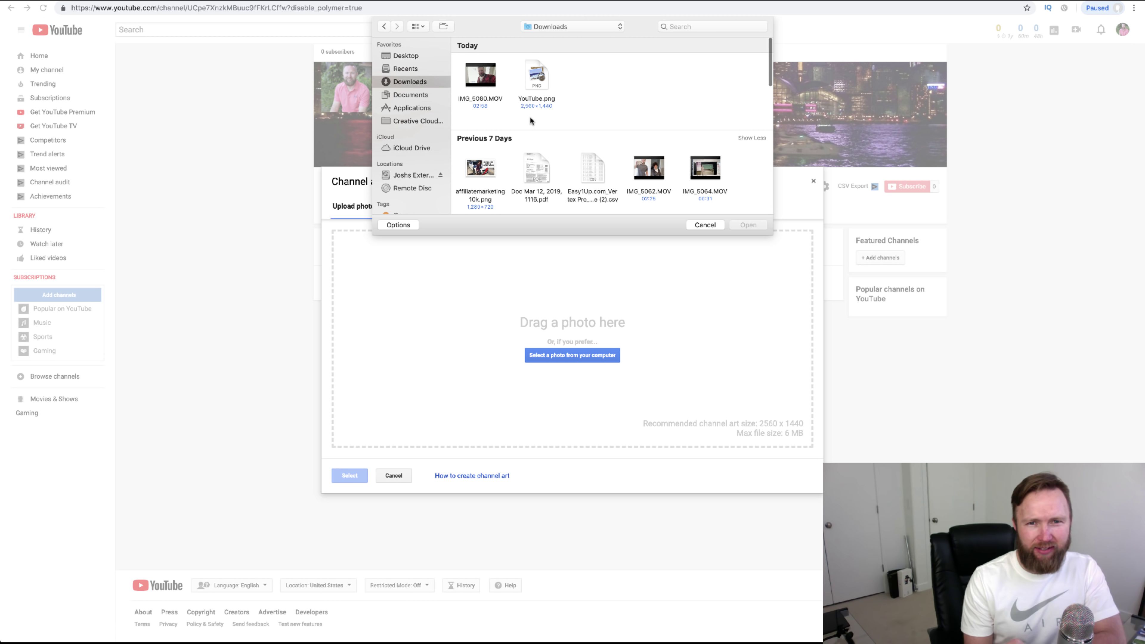
click(537, 77)
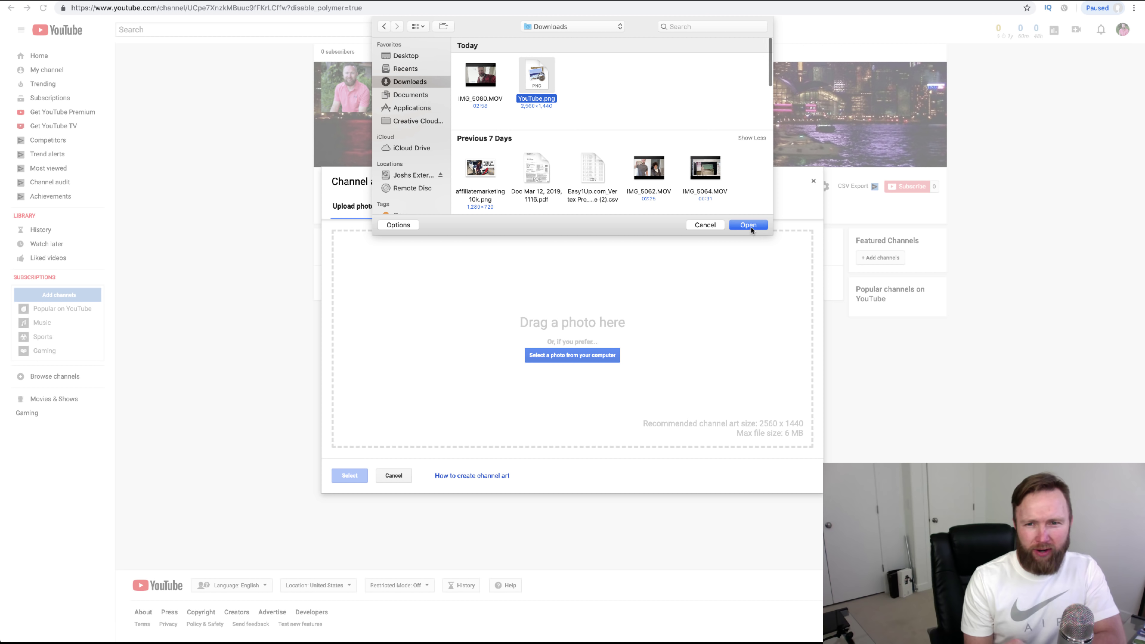
click(749, 225)
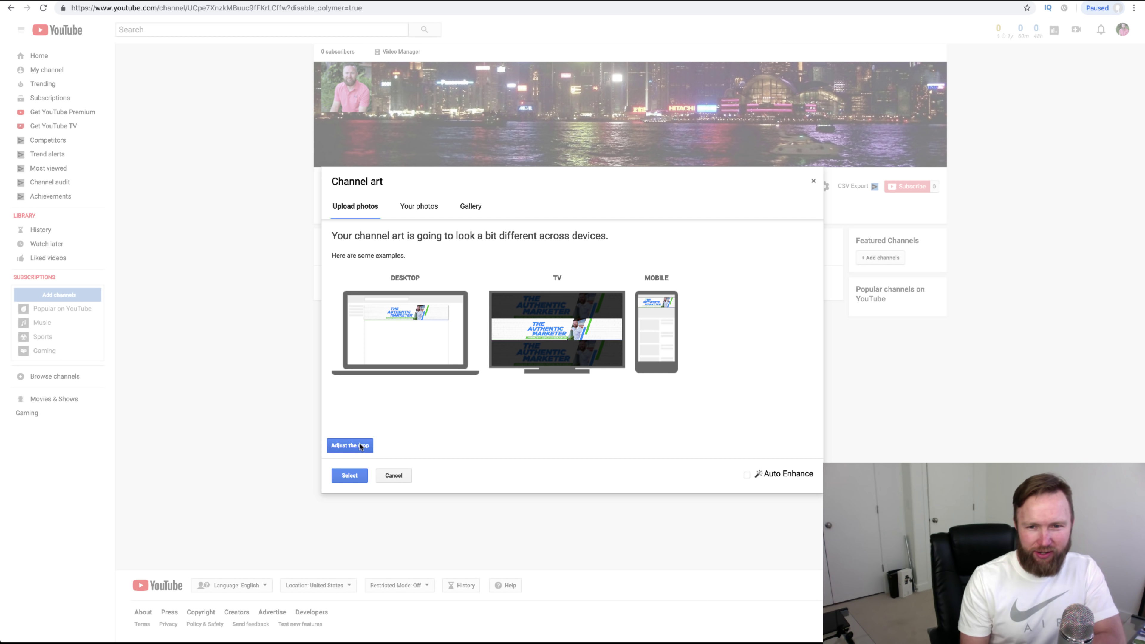
click(350, 476)
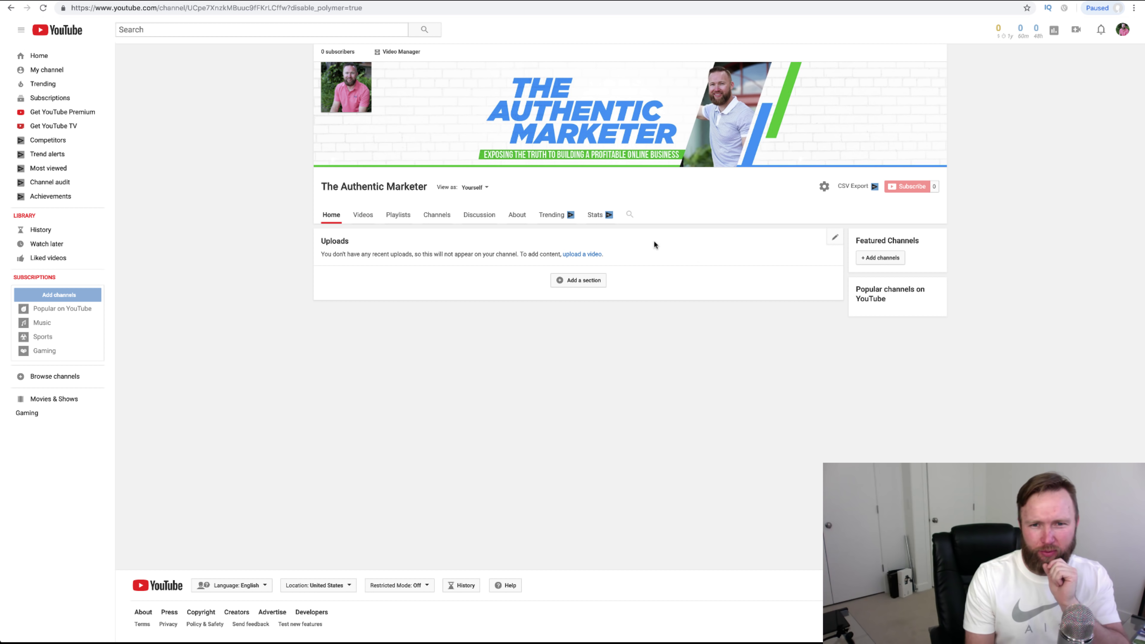
- On the About page, add a custom link titled 'Contact Me On Facebook', URL left blank
click(517, 215)
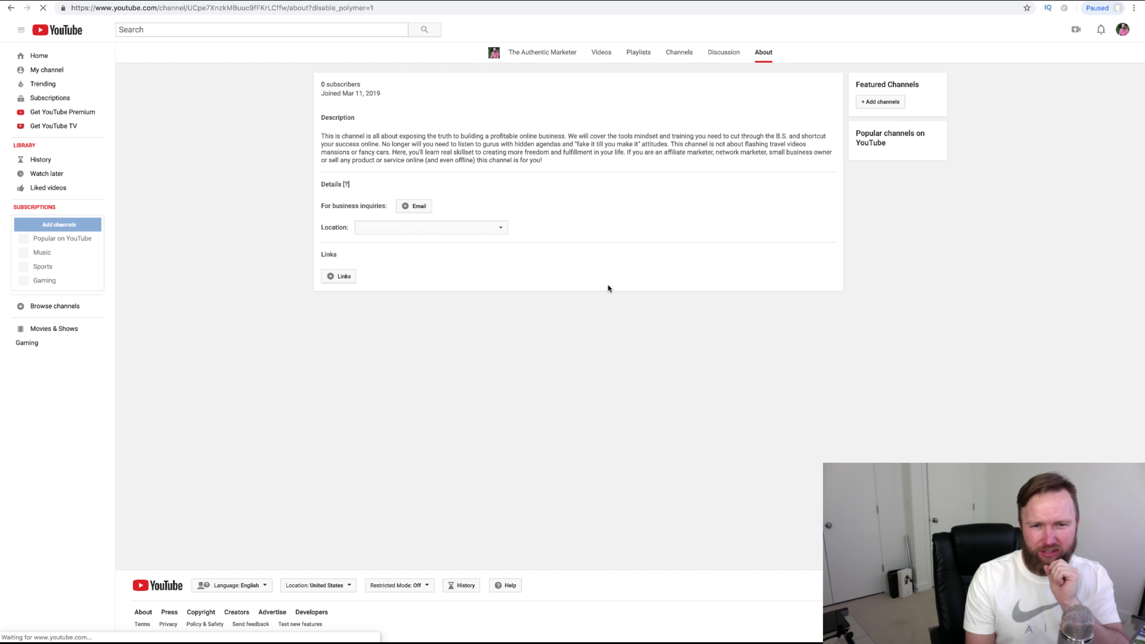
click(343, 266)
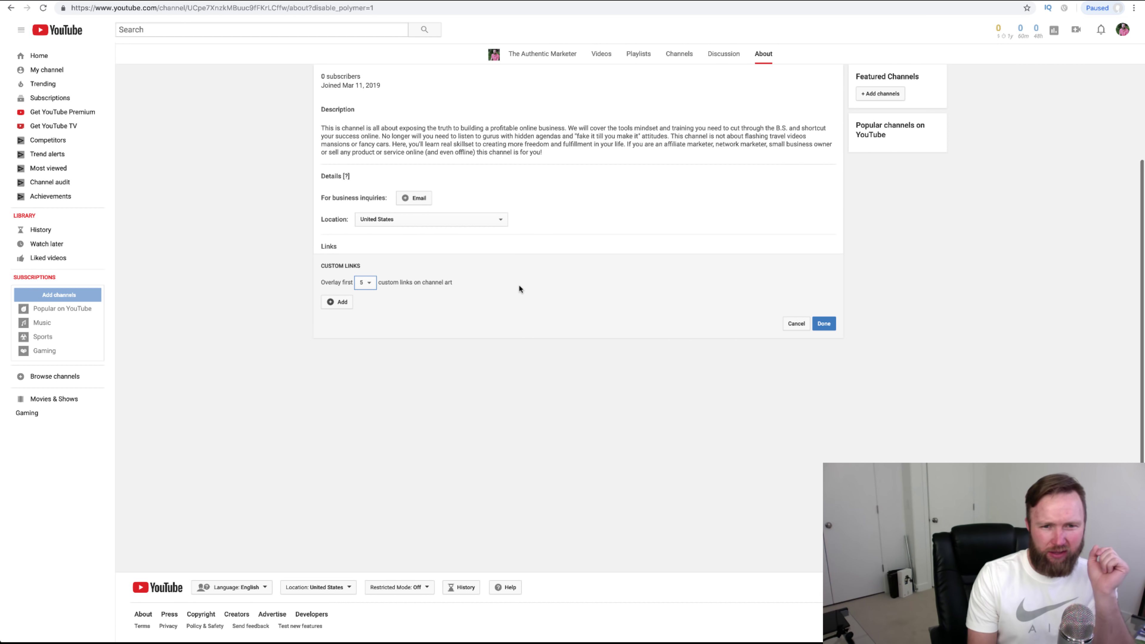
click(339, 303)
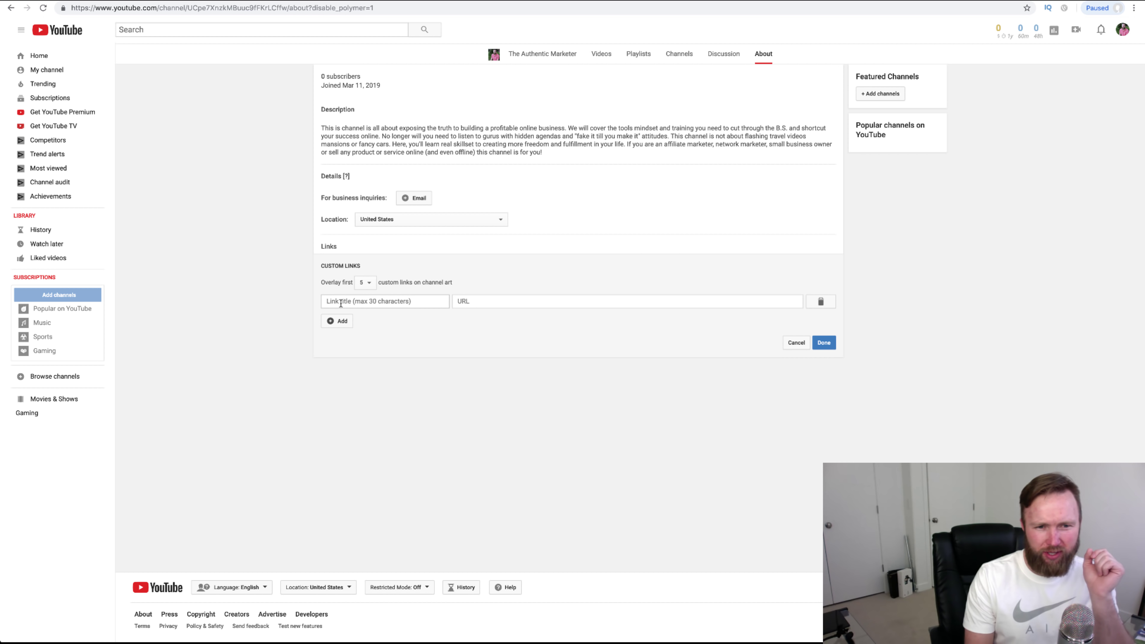
click(444, 303)
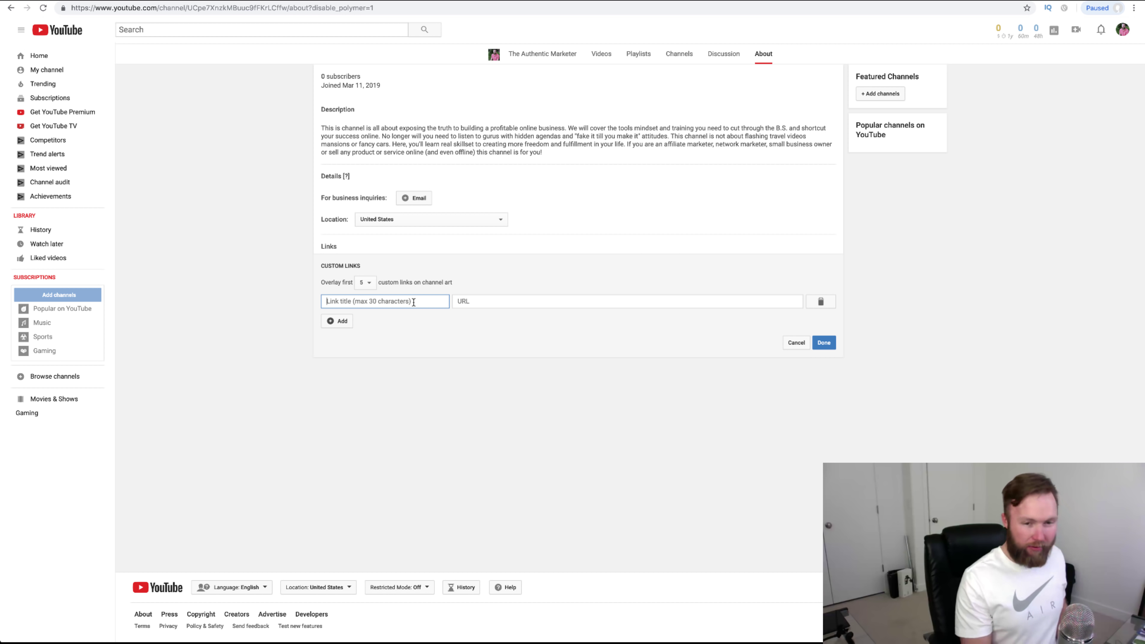
text(Contact Me On Facebook)
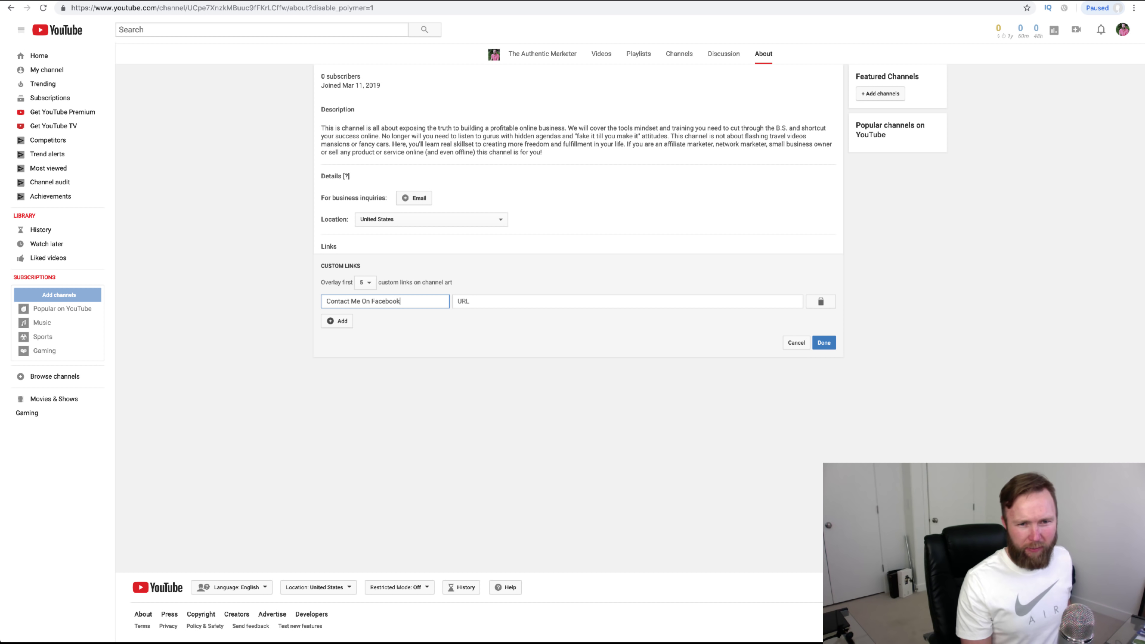
key(Tab)
scroll(411, 299, up, 1)
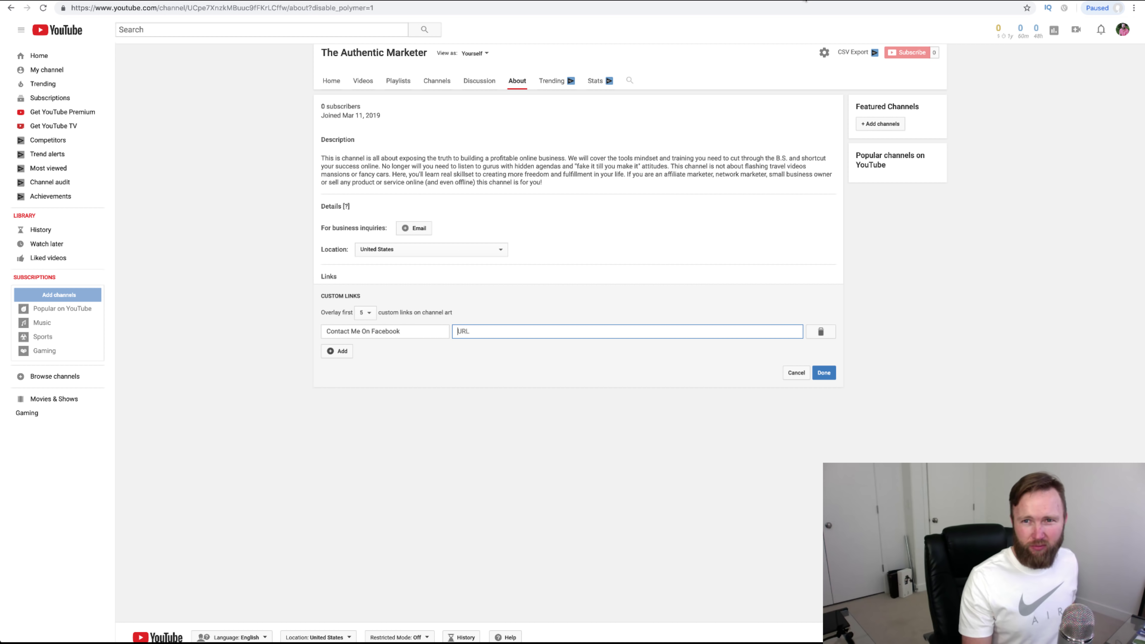
key(ctrl+Tab)
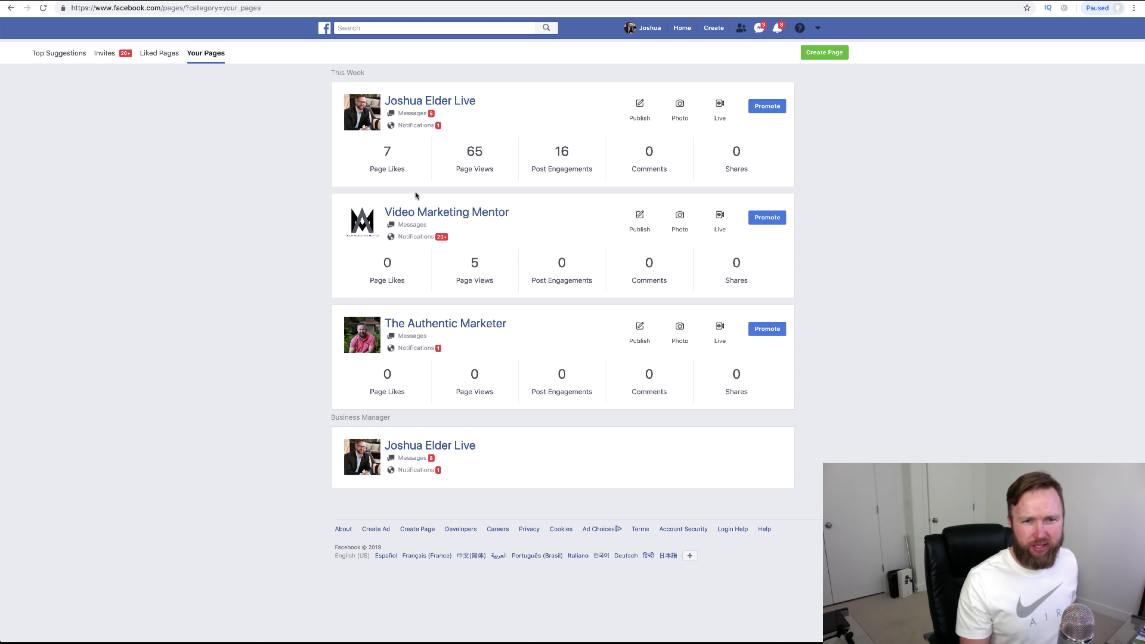
click(459, 328)
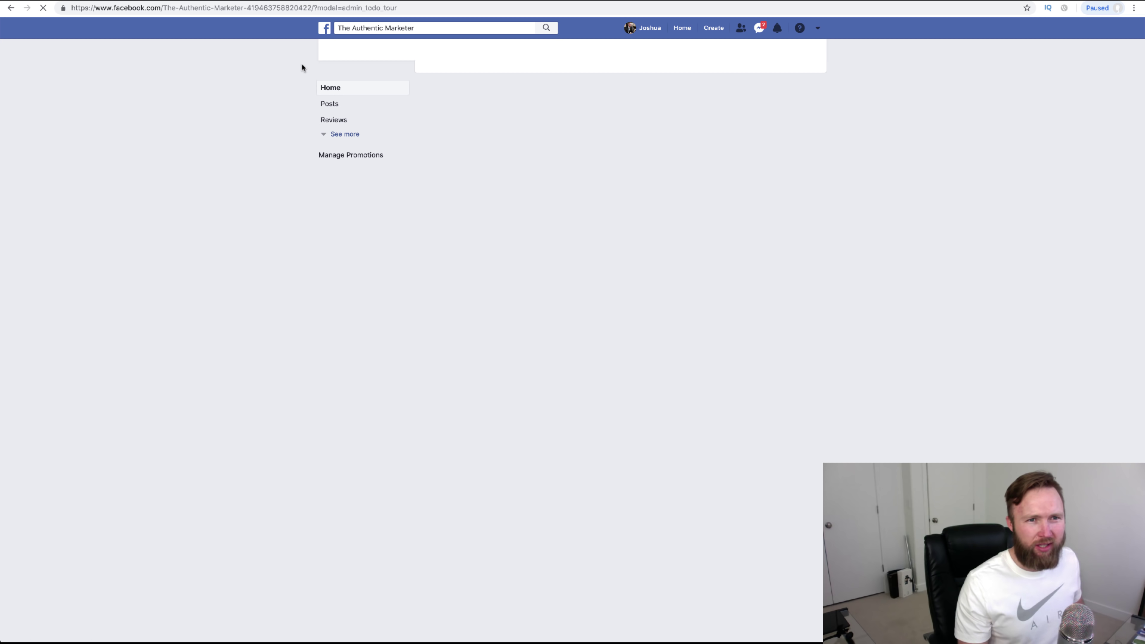
drag(314, 7, 71, 8)
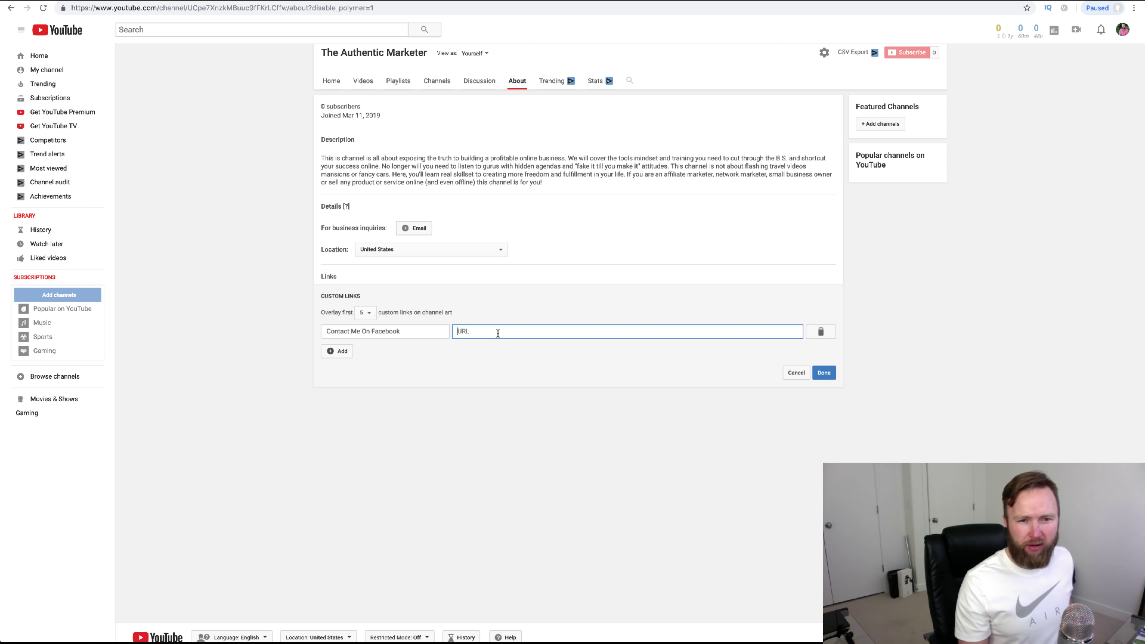
- Paste the Facebook page URL into the 'Contact Me On Facebook' link and save it
key(ctrl+v)
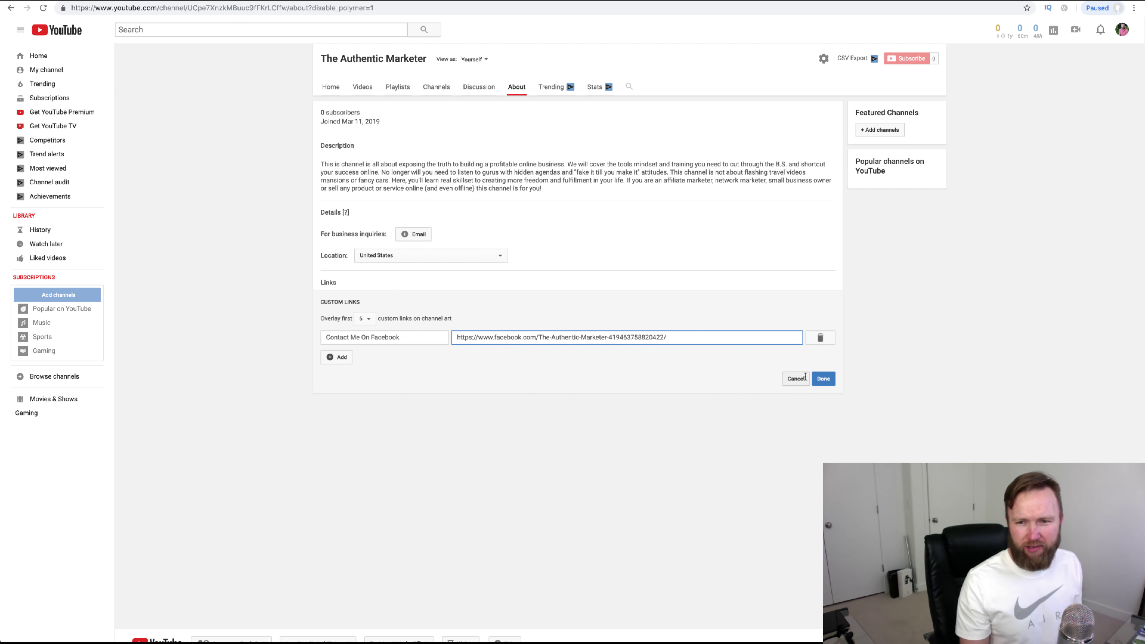
click(828, 384)
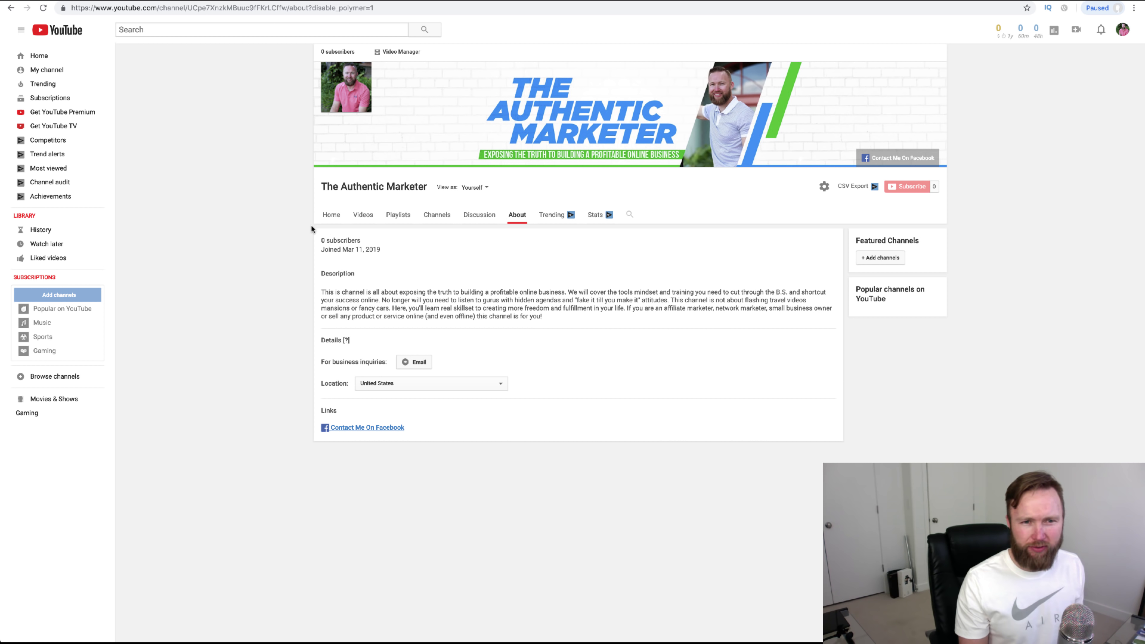
- Return to the channel home, then start uploading a new Facebook cover photo
click(341, 226)
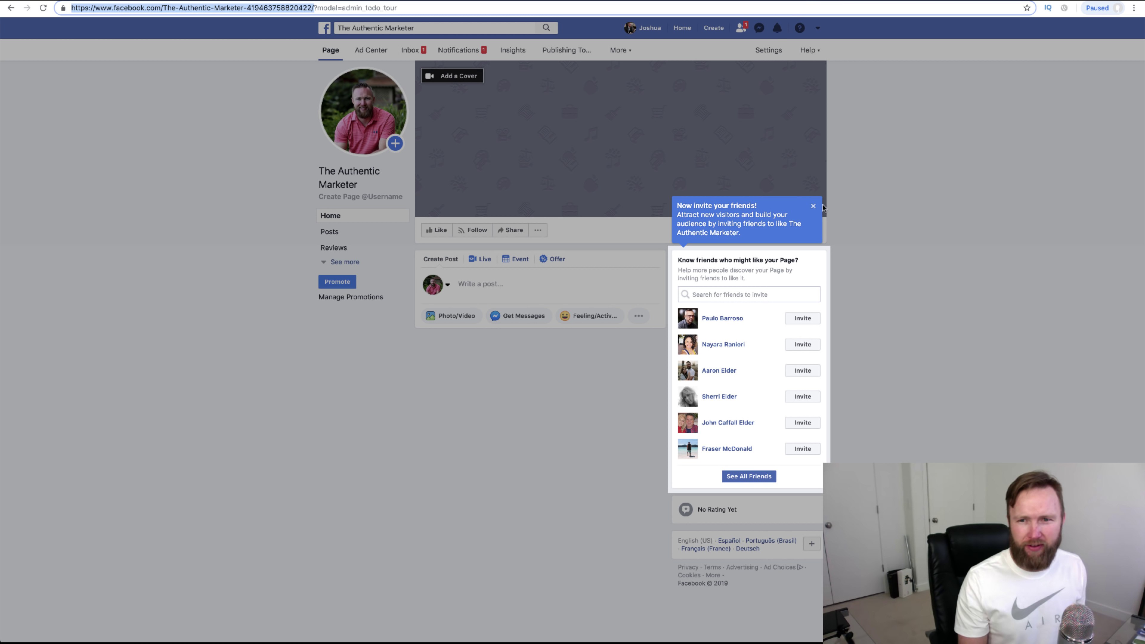
click(813, 208)
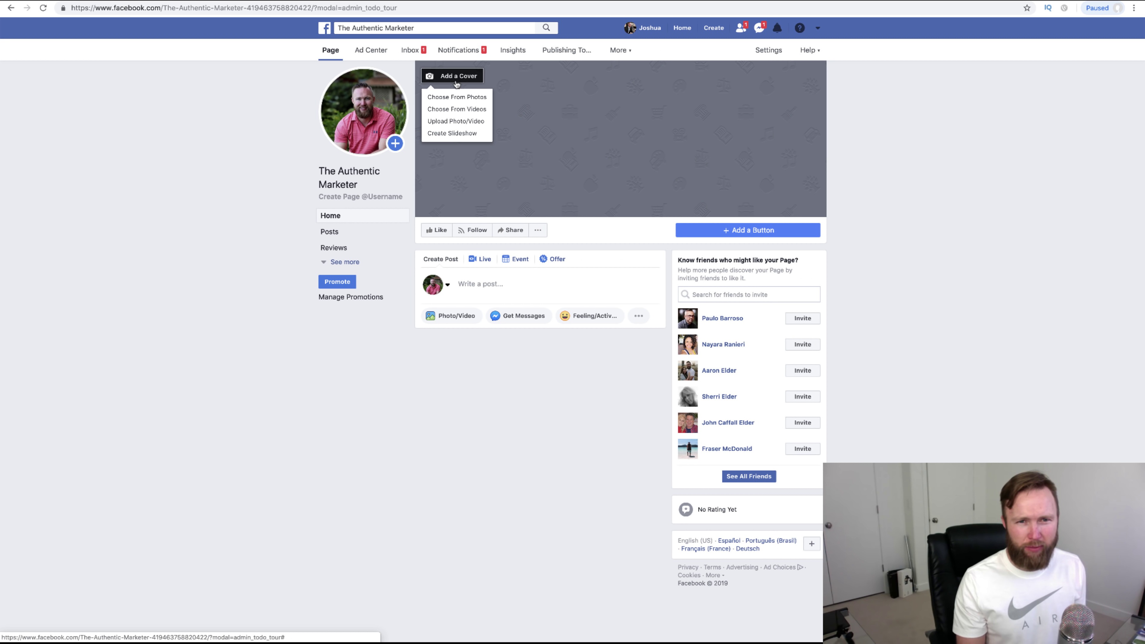
click(461, 126)
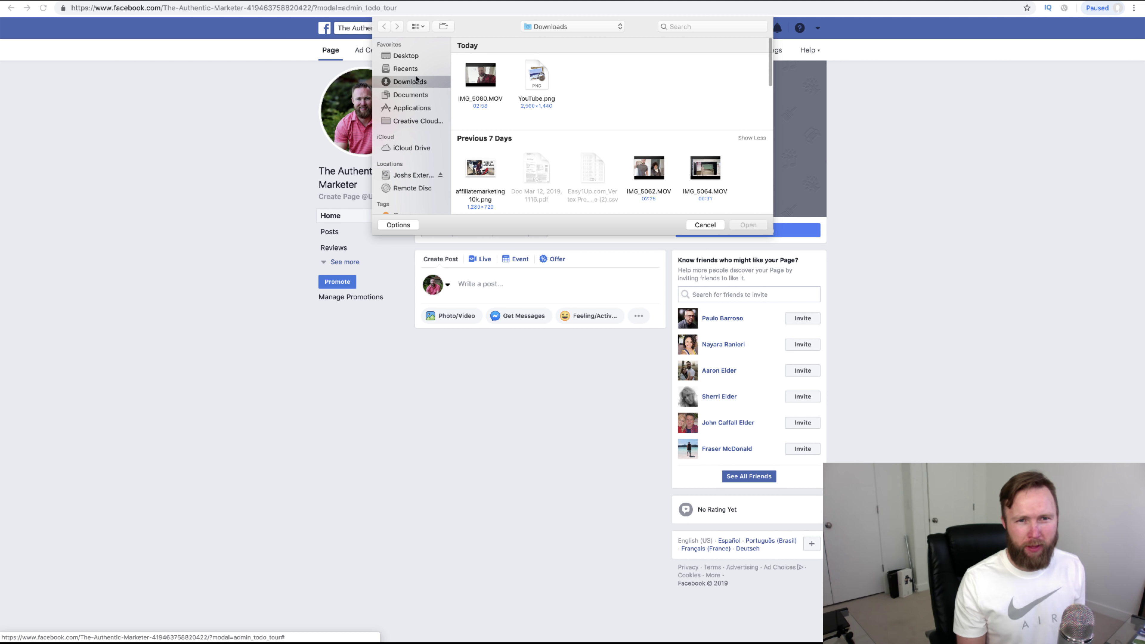
- Choose a photo from Desktop > professional pictures as the cover
click(408, 56)
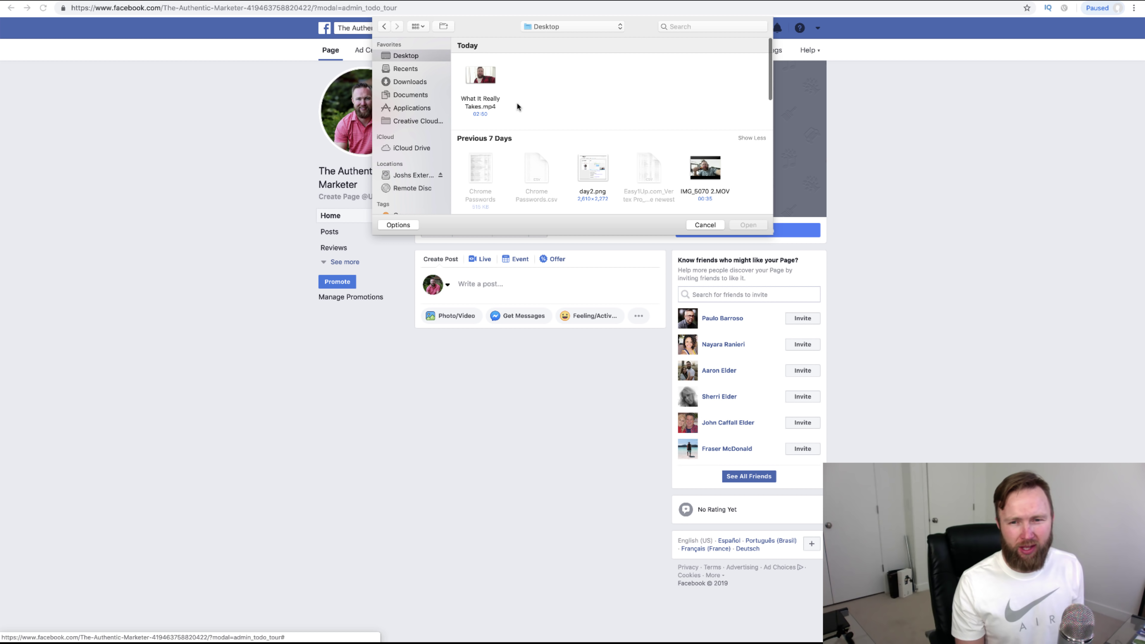
scroll(517, 104, down, 10)
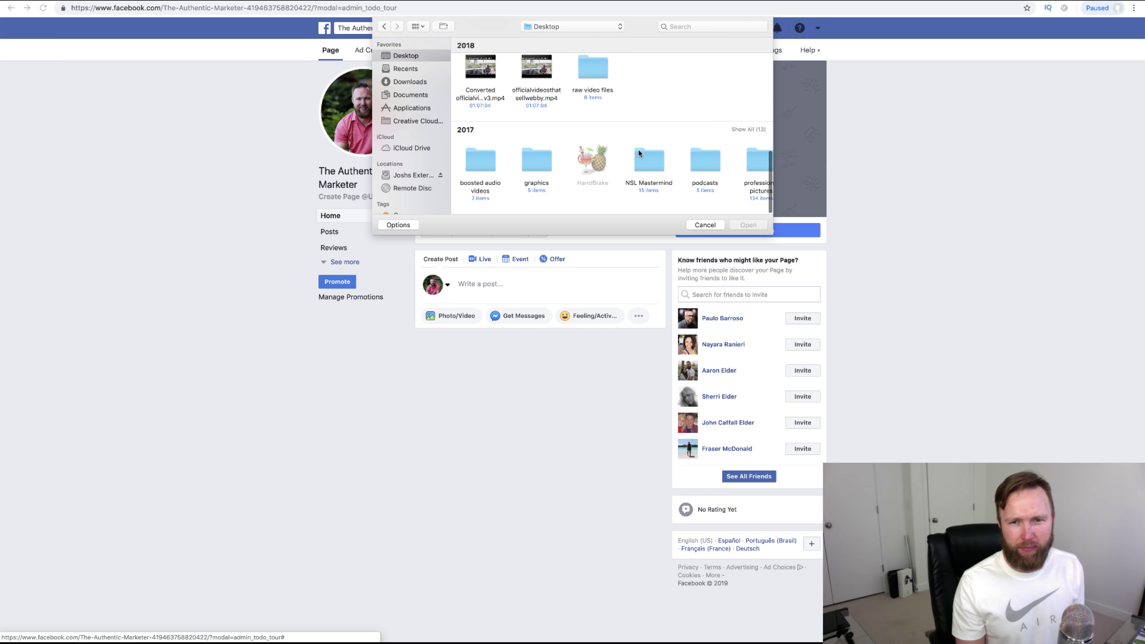
scroll(651, 156, right, 3)
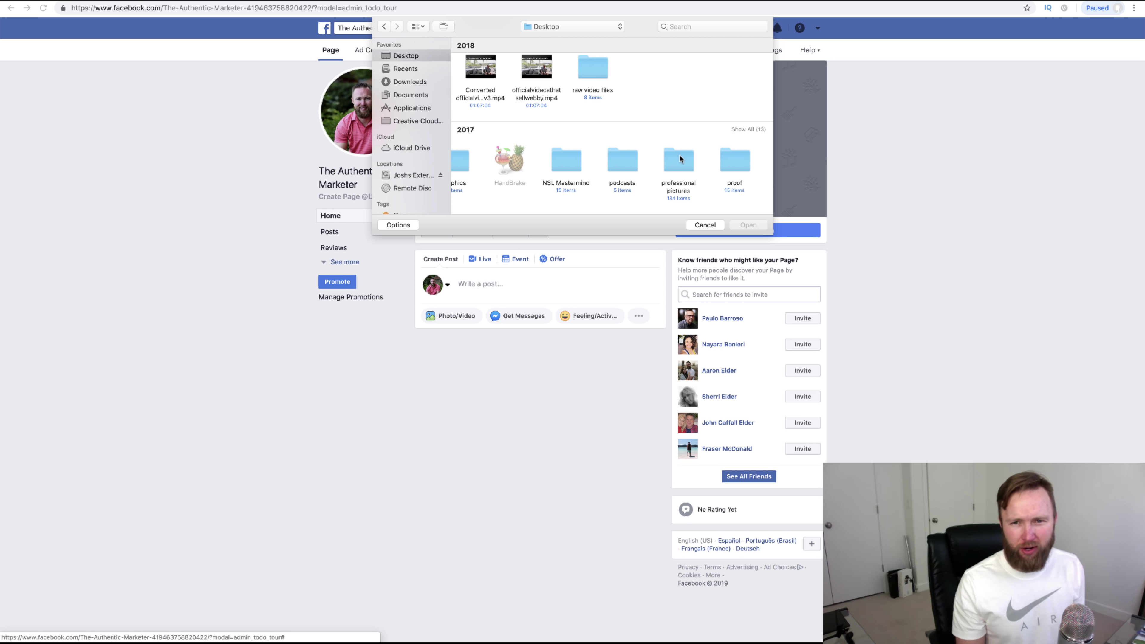
double_click(680, 156)
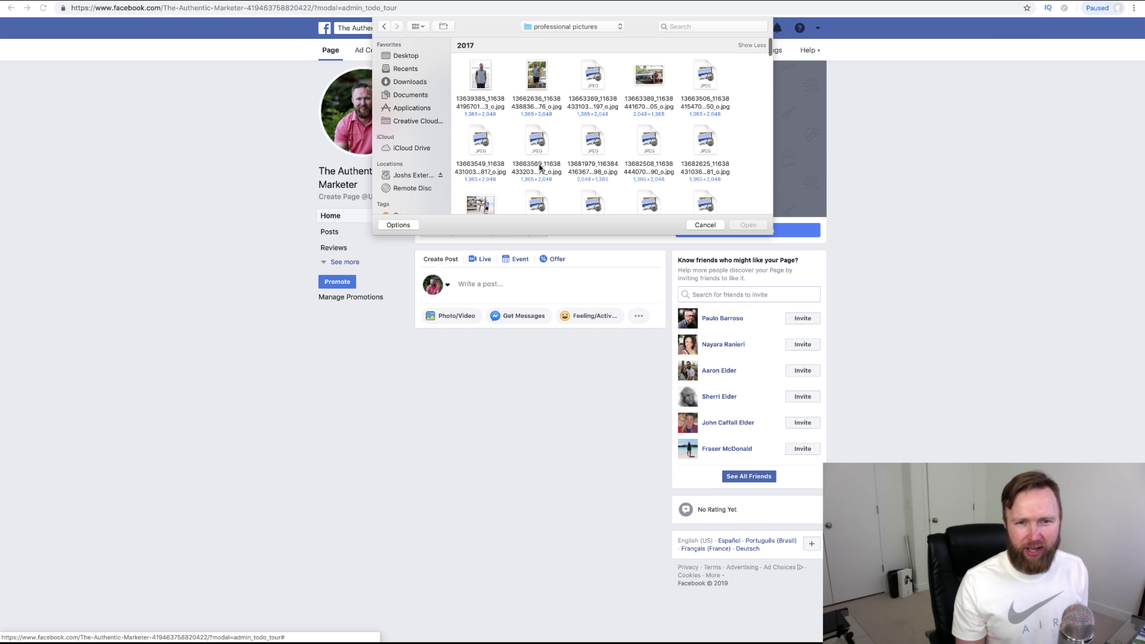
scroll(539, 167, down, 3)
scroll(539, 167, down, 5)
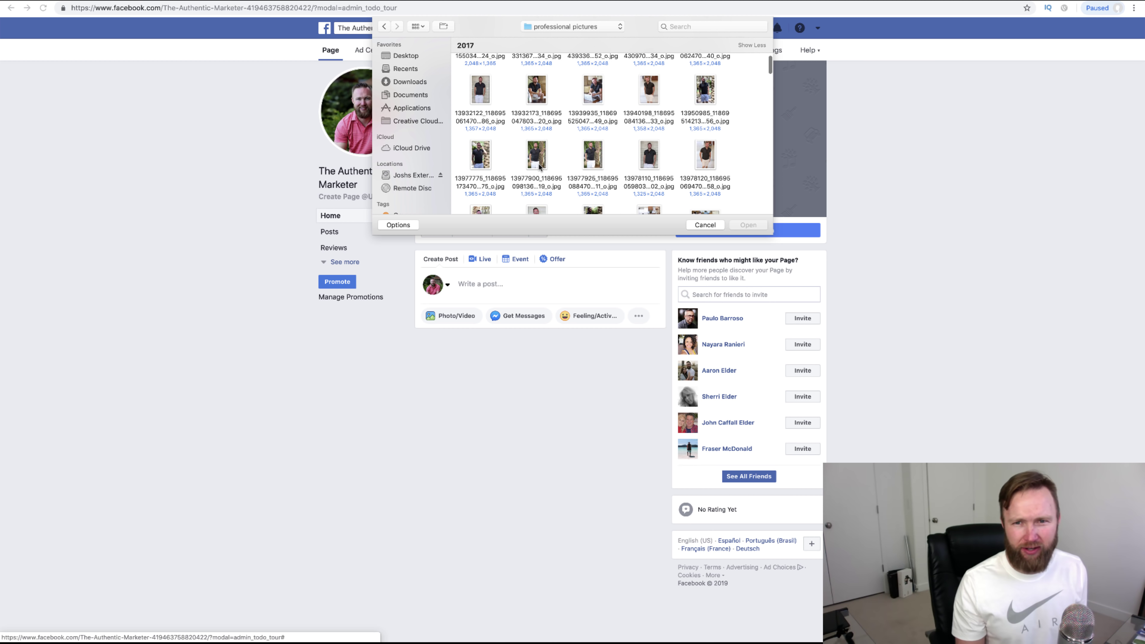
scroll(539, 167, down, 8)
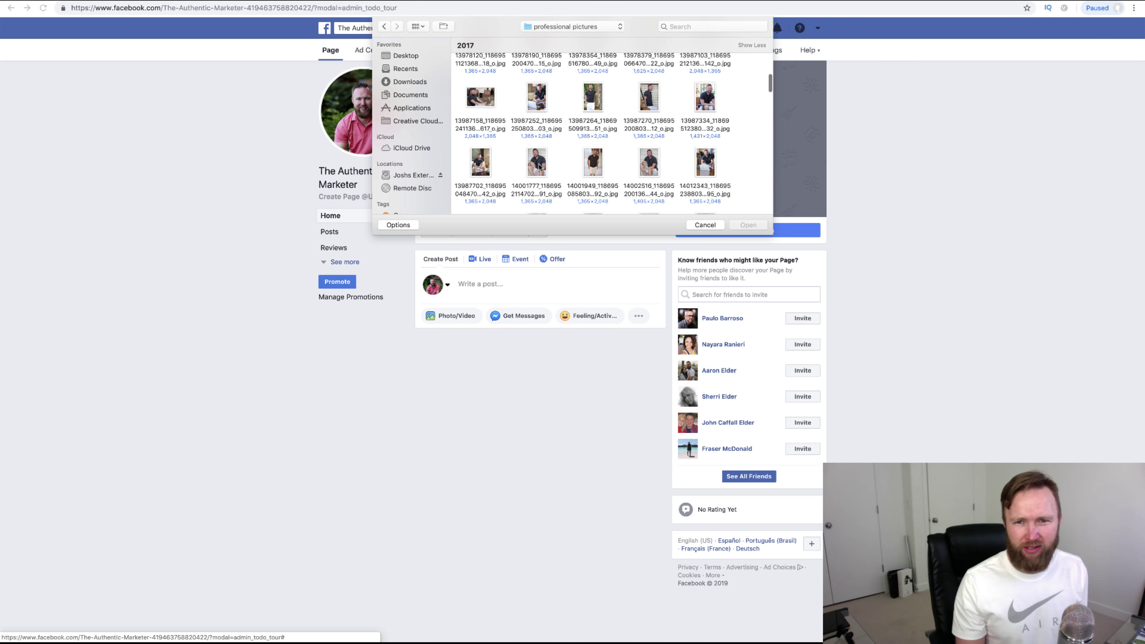
scroll(539, 167, down, 10)
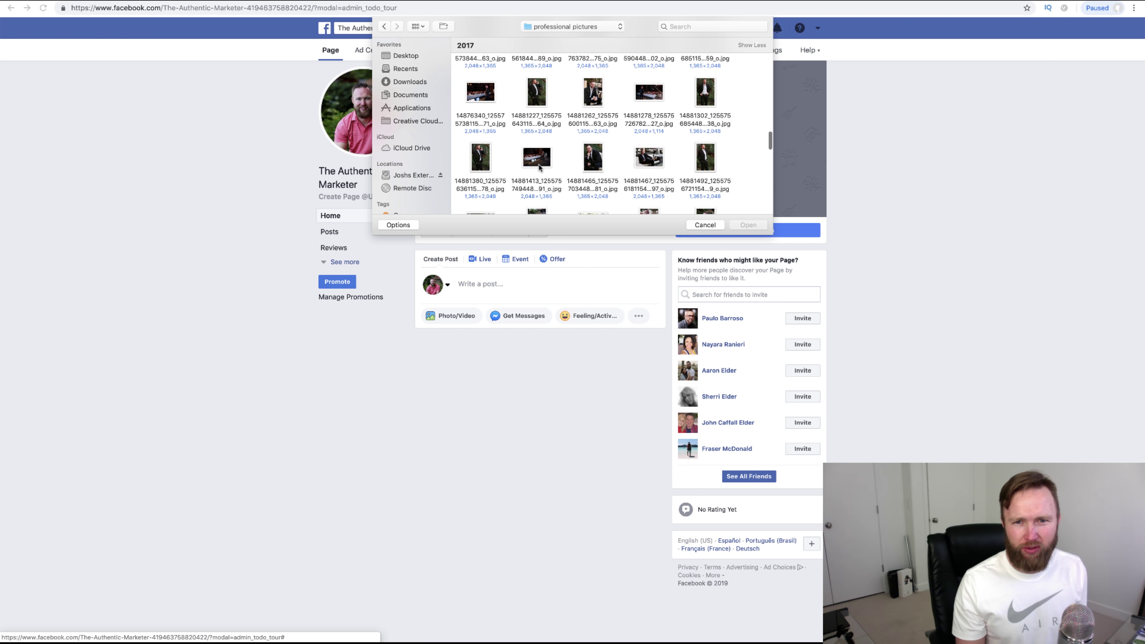
scroll(538, 167, down, 6)
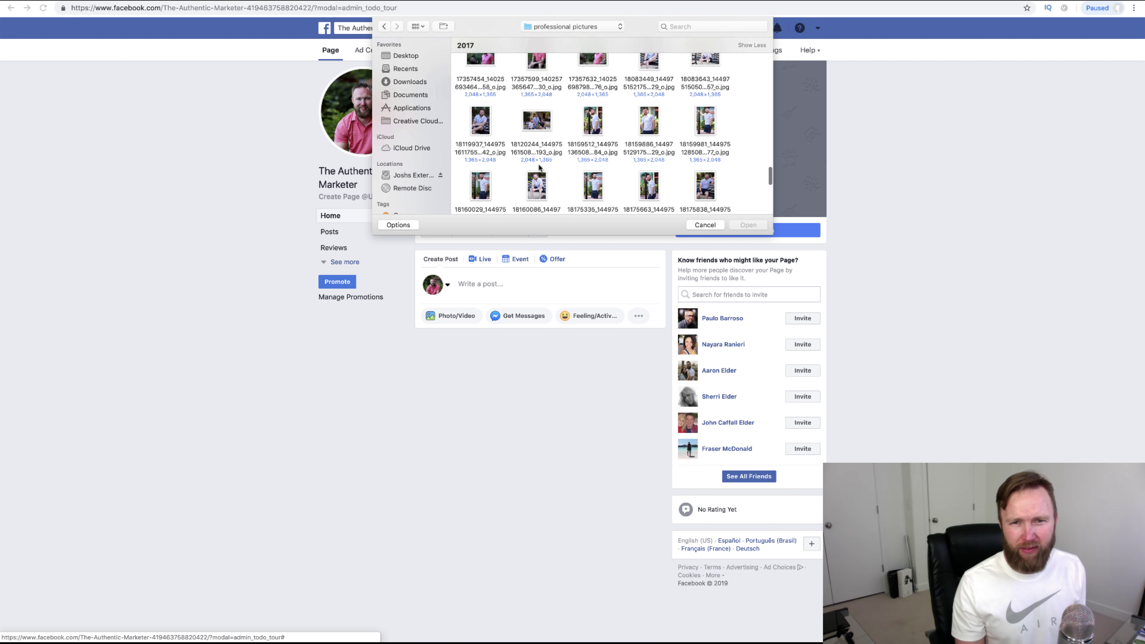
scroll(539, 167, up, 1)
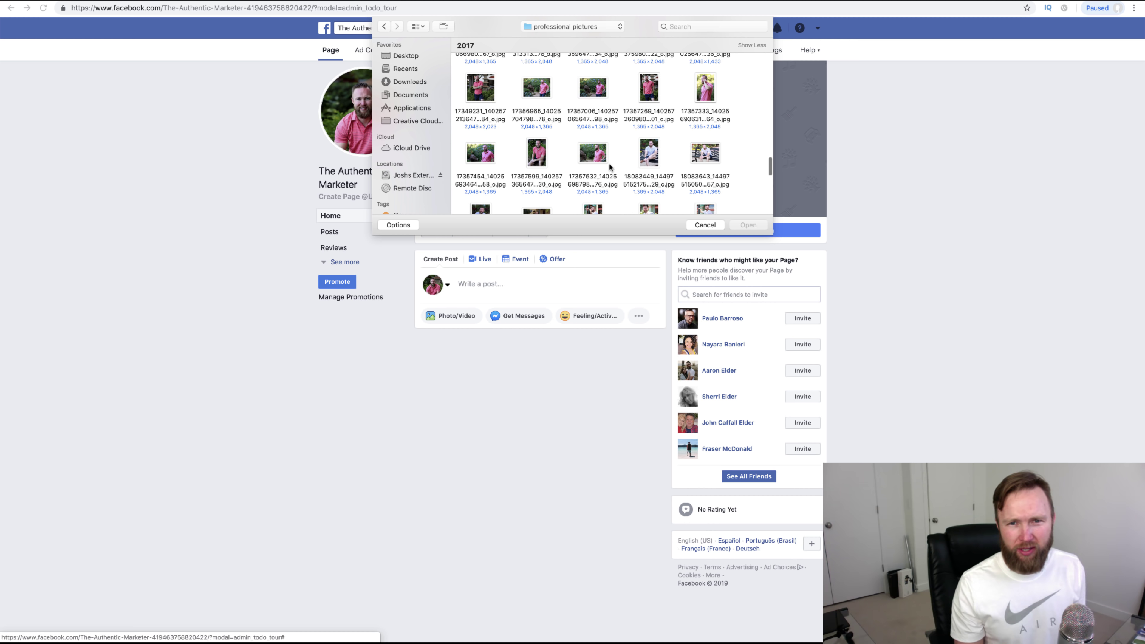
scroll(598, 152, up, 5)
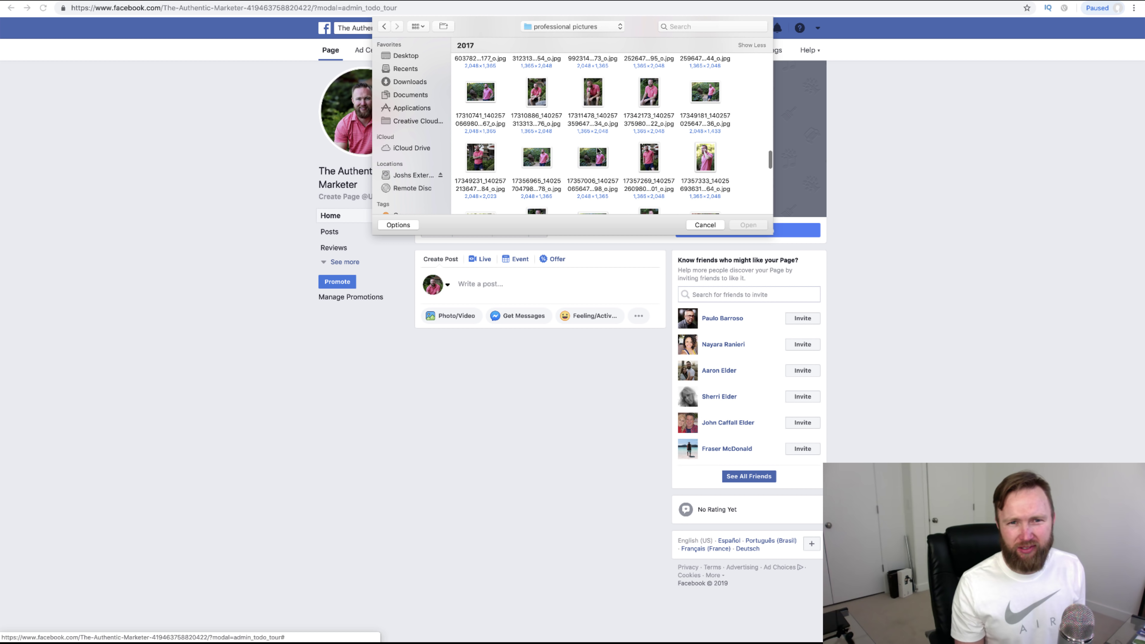
scroll(597, 151, up, 3)
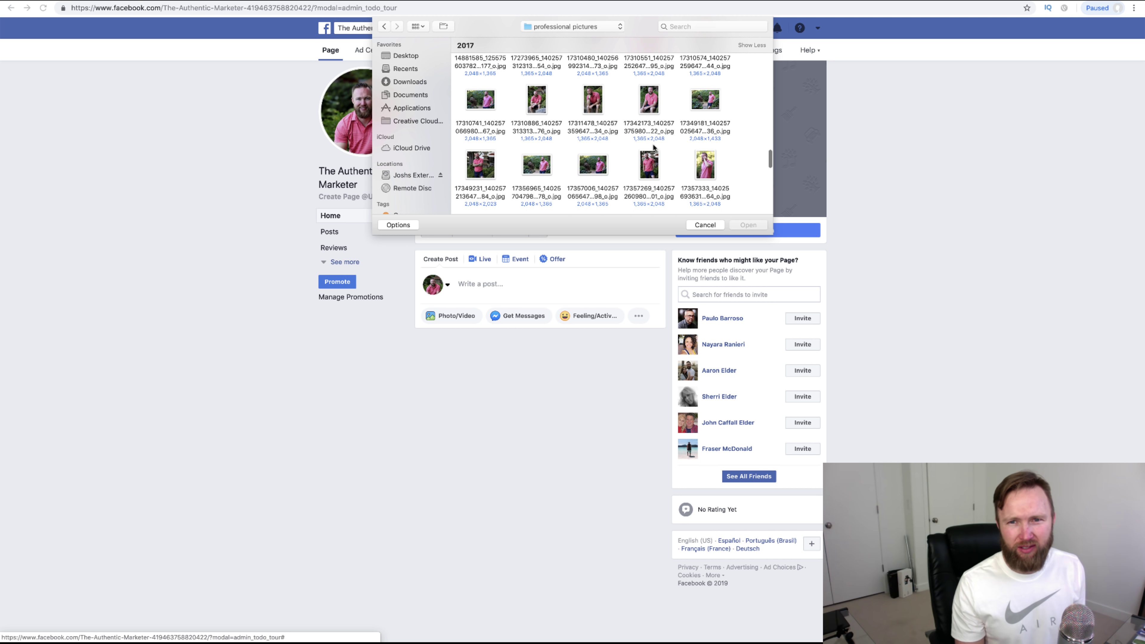
double_click(703, 103)
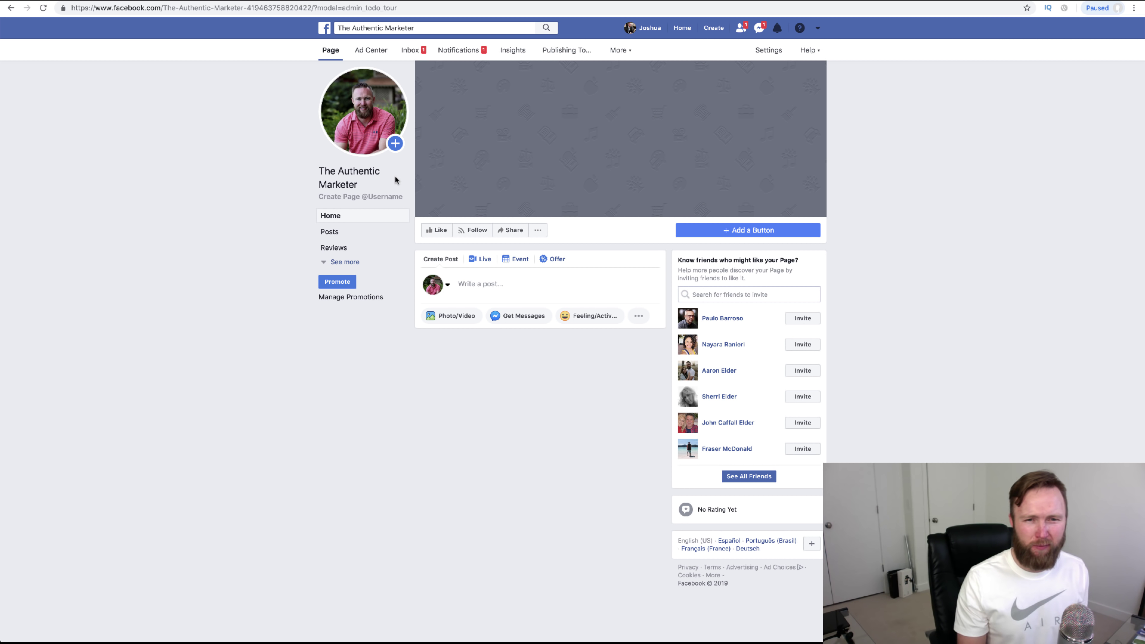
- Reposition the garden photo of the man in a pink shirt within the cover and save it
drag(576, 146, 572, 214)
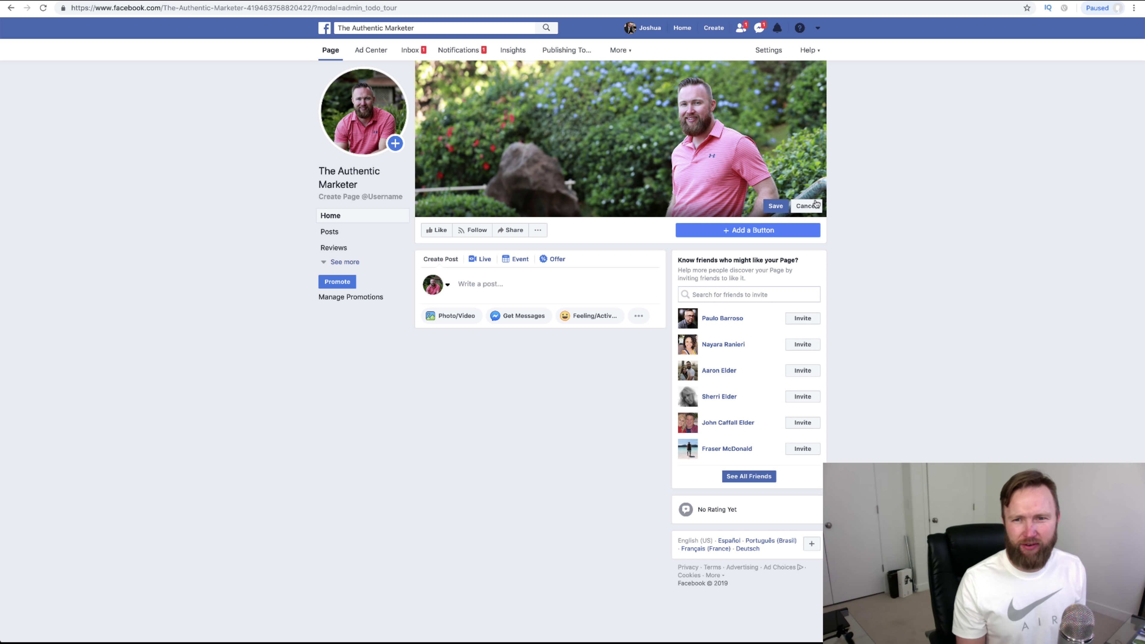
click(775, 205)
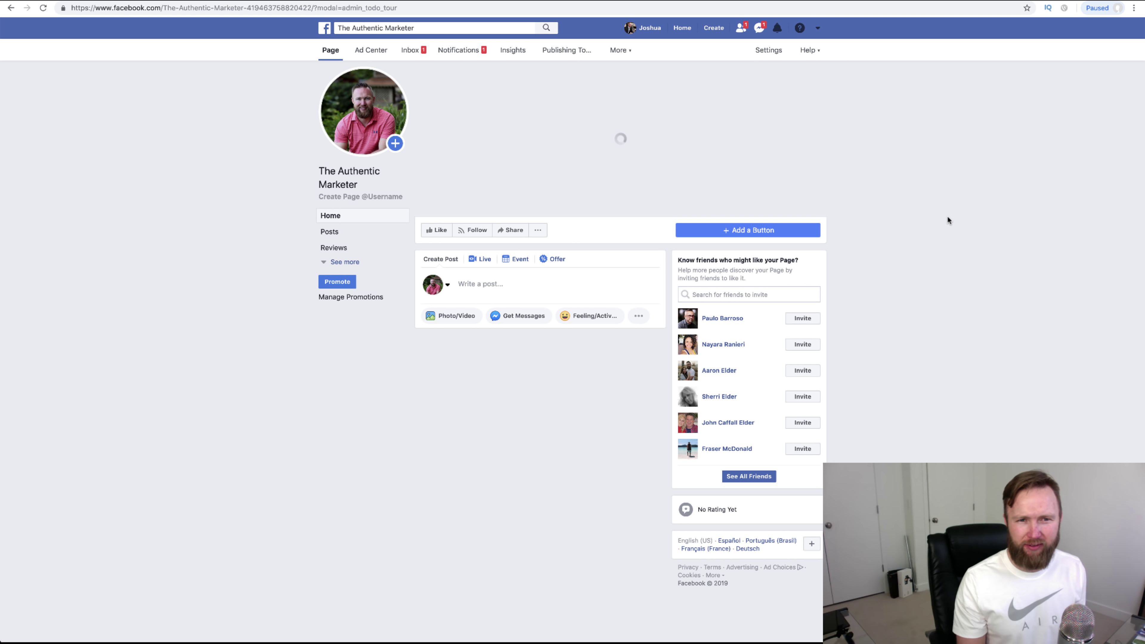
mouse_move(352, 143)
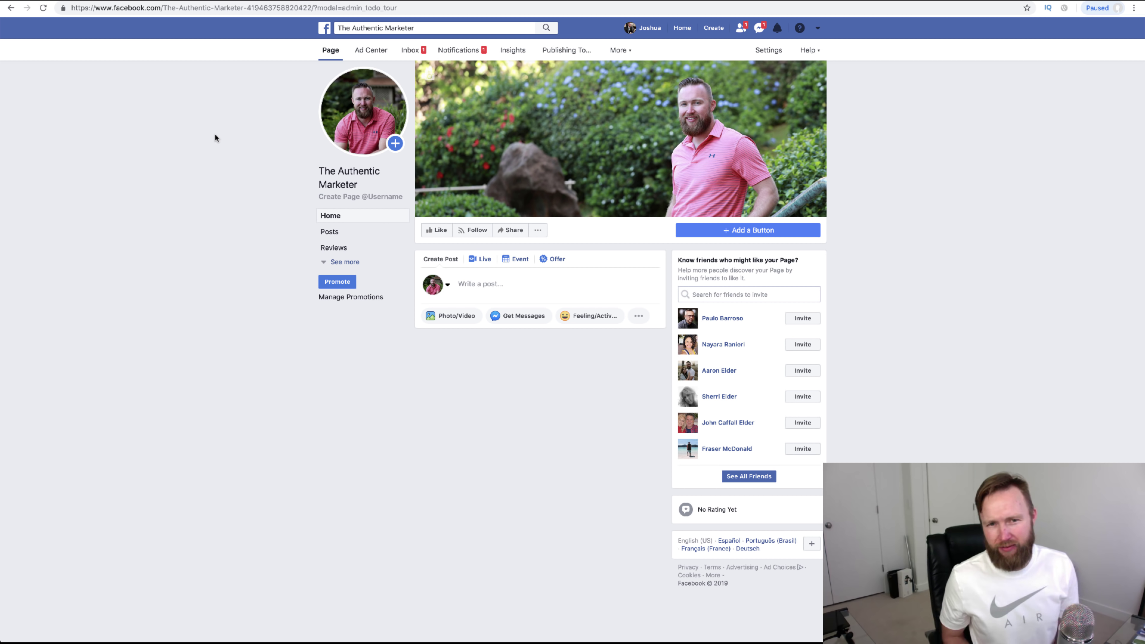
mouse_move(321, 126)
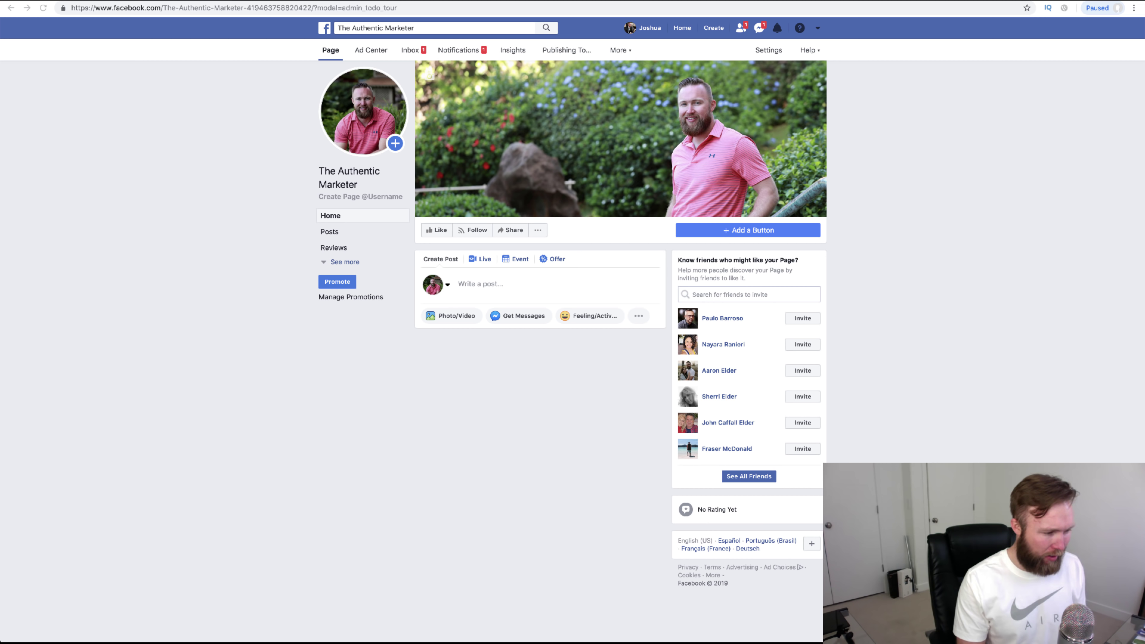
- Bring up the '1st Facebook Post' TextEdit draft, enlarge it, and select all its text
key(super+Tab)
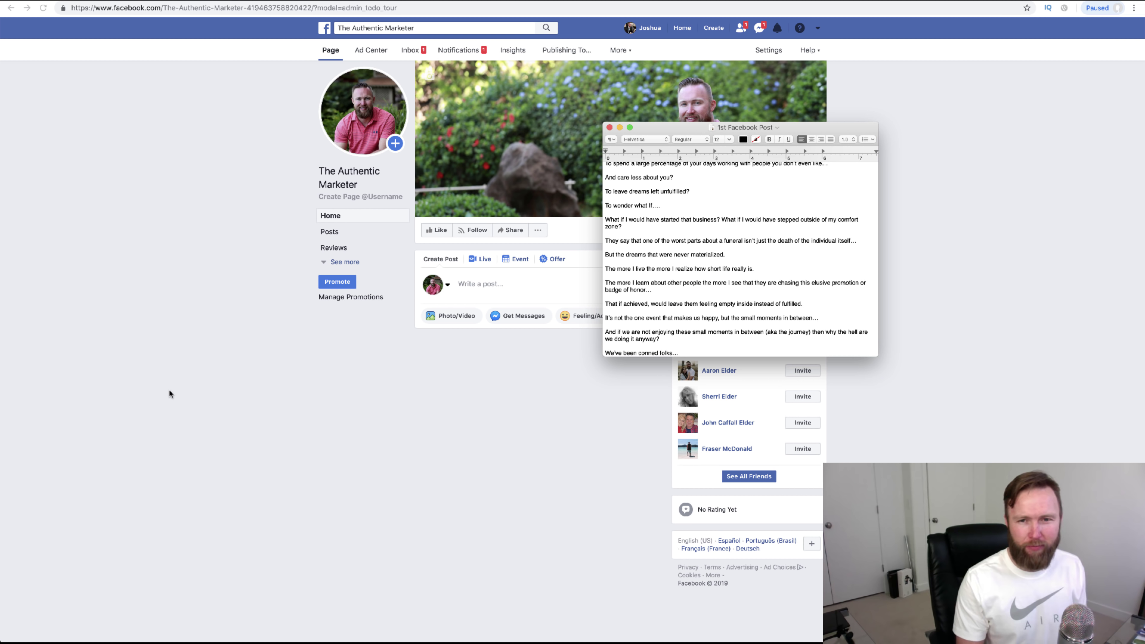
drag(645, 137, 474, 111)
drag(702, 326, 845, 497)
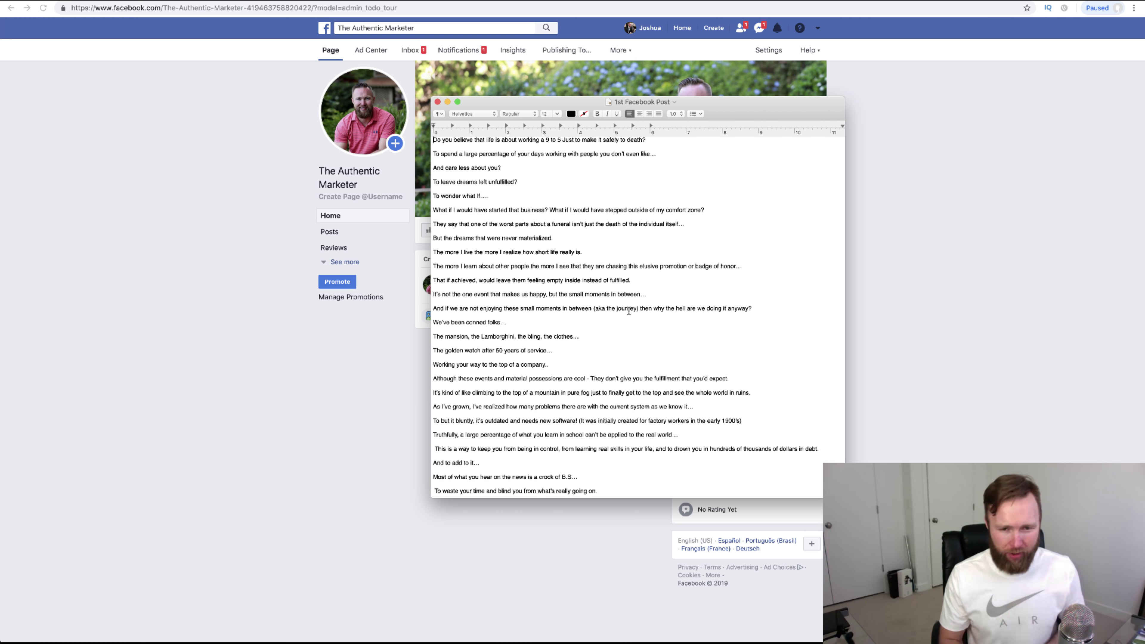
scroll(735, 311, down, 10)
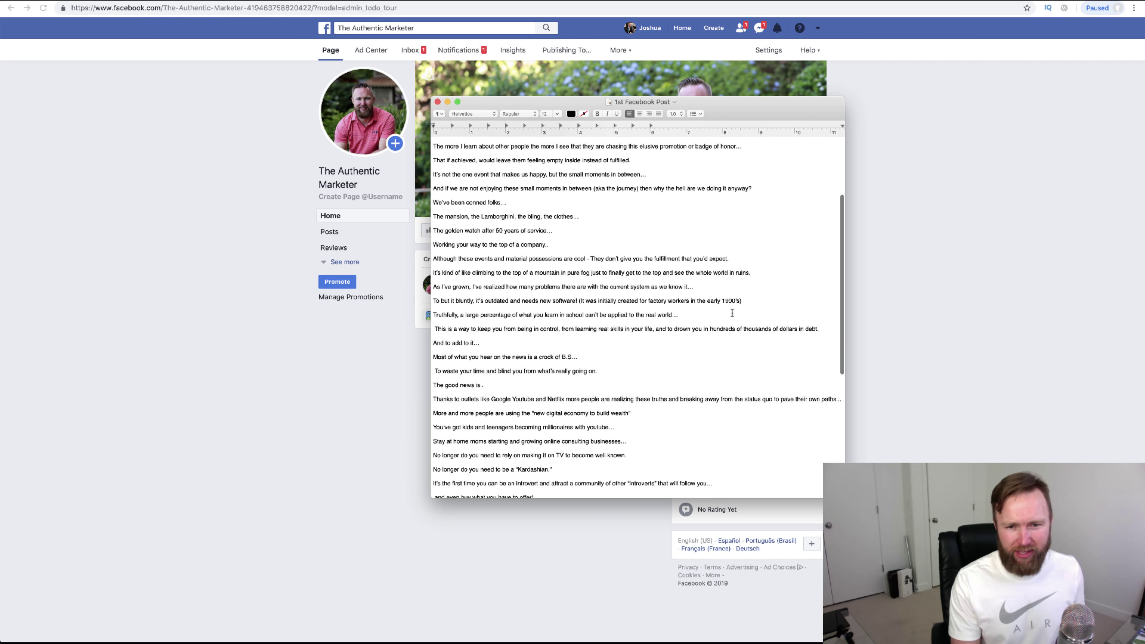
scroll(732, 326, down, 4)
drag(615, 440, 432, 77)
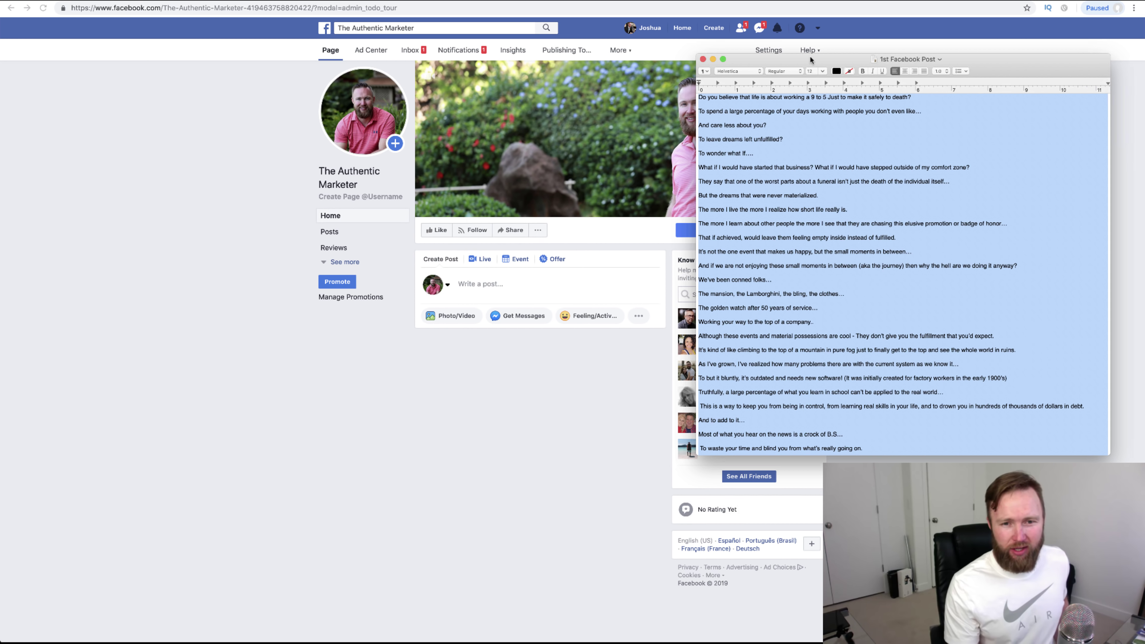
drag(545, 102, 811, 59)
- Paste the draft text, starting 'Do you believe that life is about working…', into a new page post
click(500, 292)
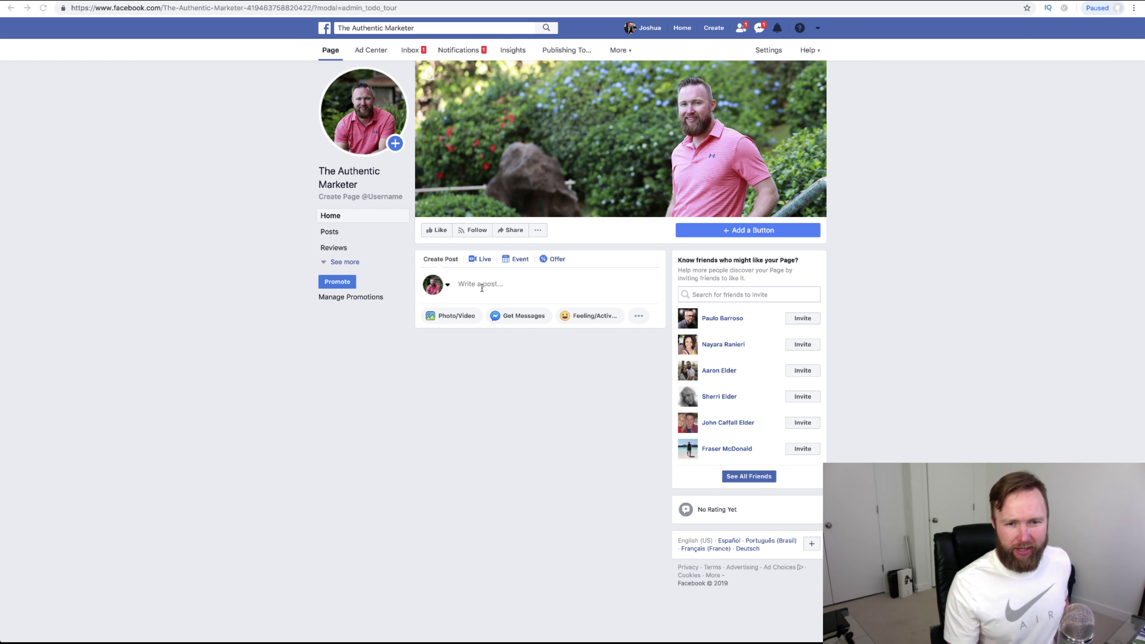
click(480, 287)
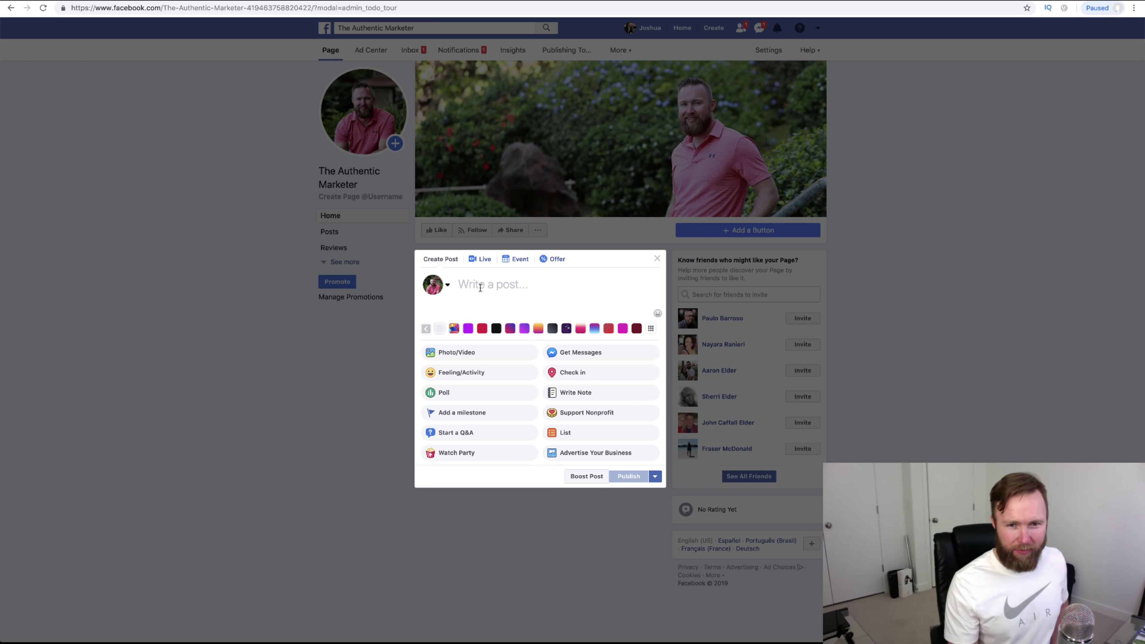
key(super+v)
scroll(489, 289, up, 8)
scroll(489, 288, up, 15)
scroll(489, 288, up, 1)
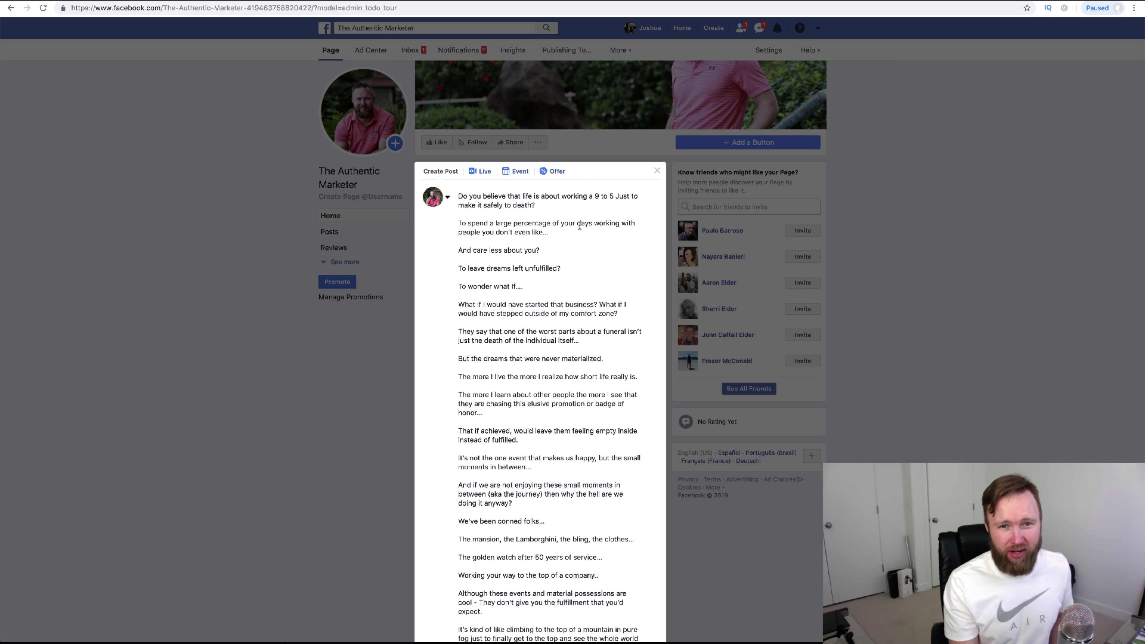
drag(535, 205, 465, 198)
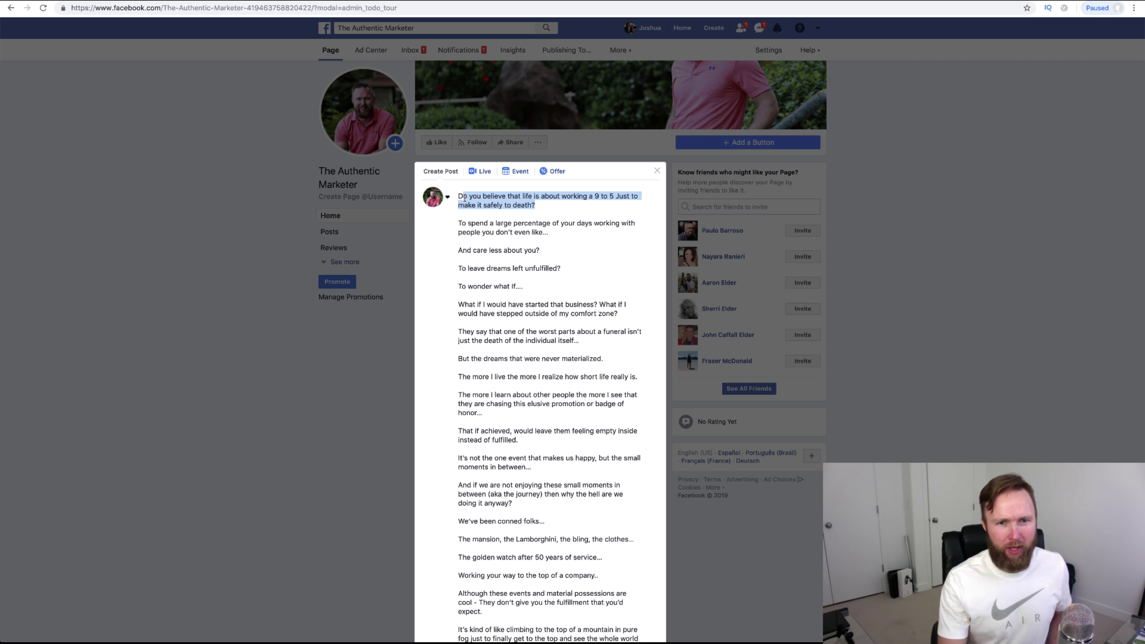
click(465, 197)
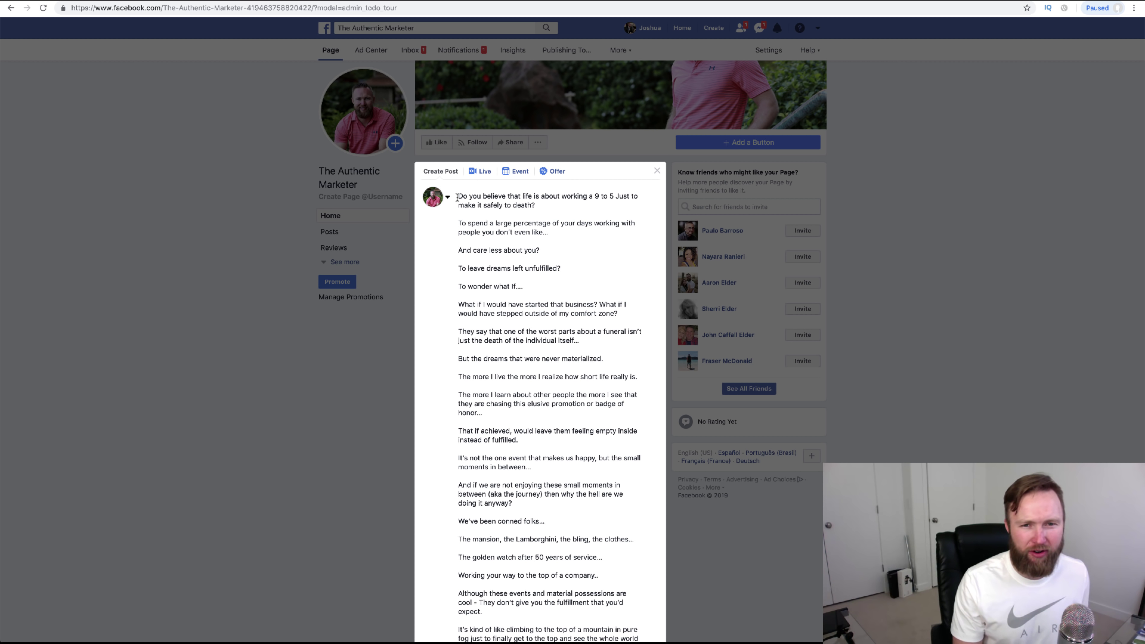
drag(457, 197, 570, 205)
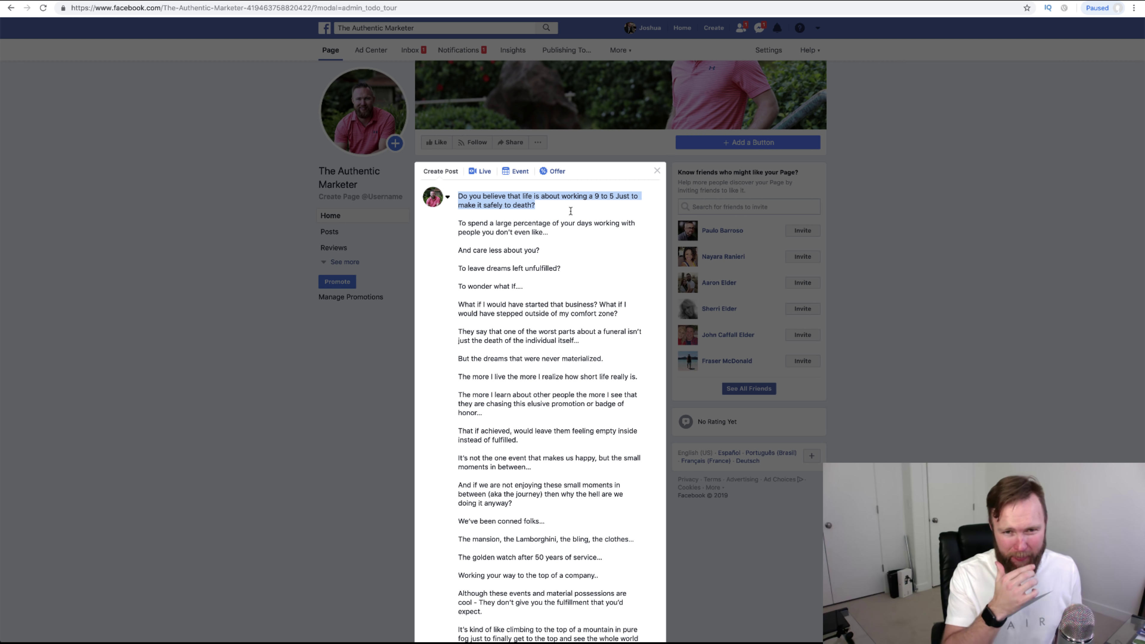
click(523, 229)
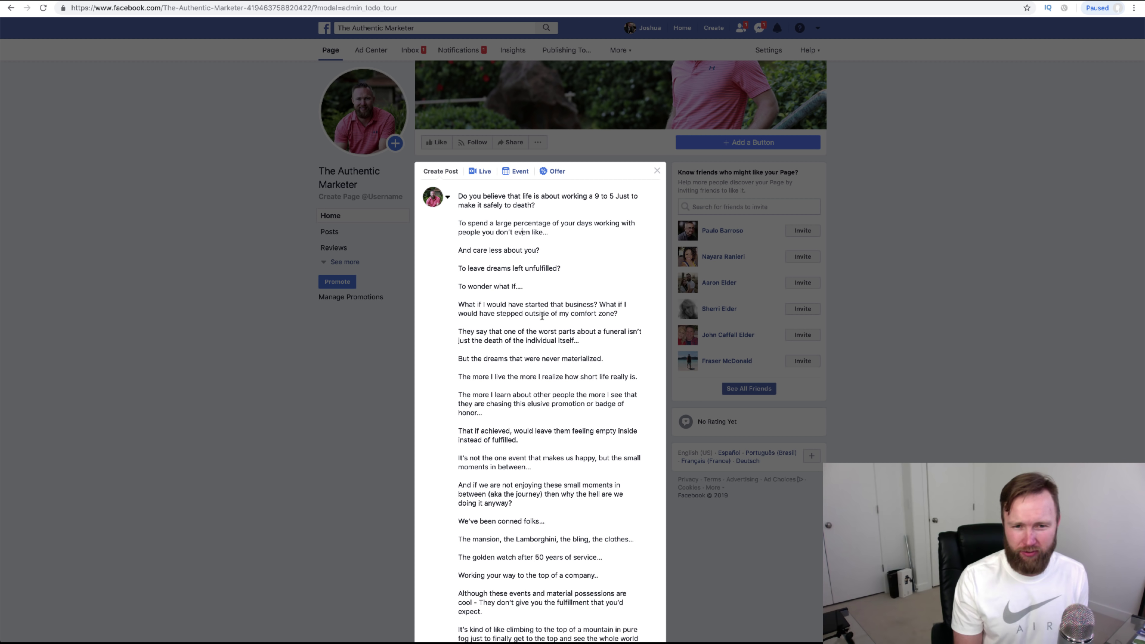
scroll(541, 316, down, 3)
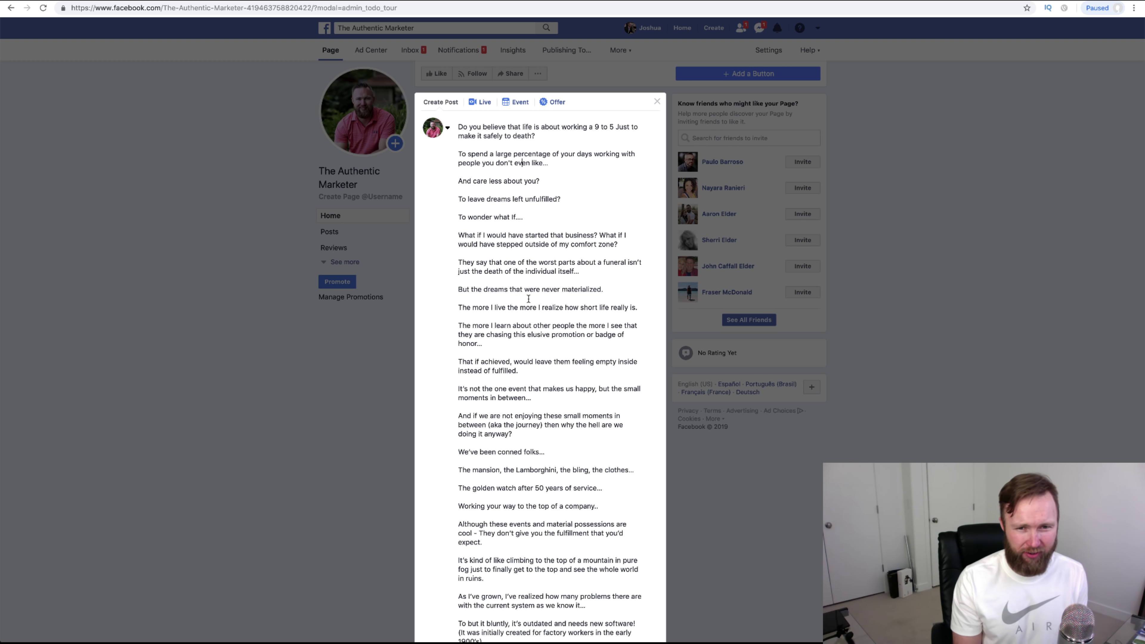
click(545, 143)
drag(545, 143, 458, 125)
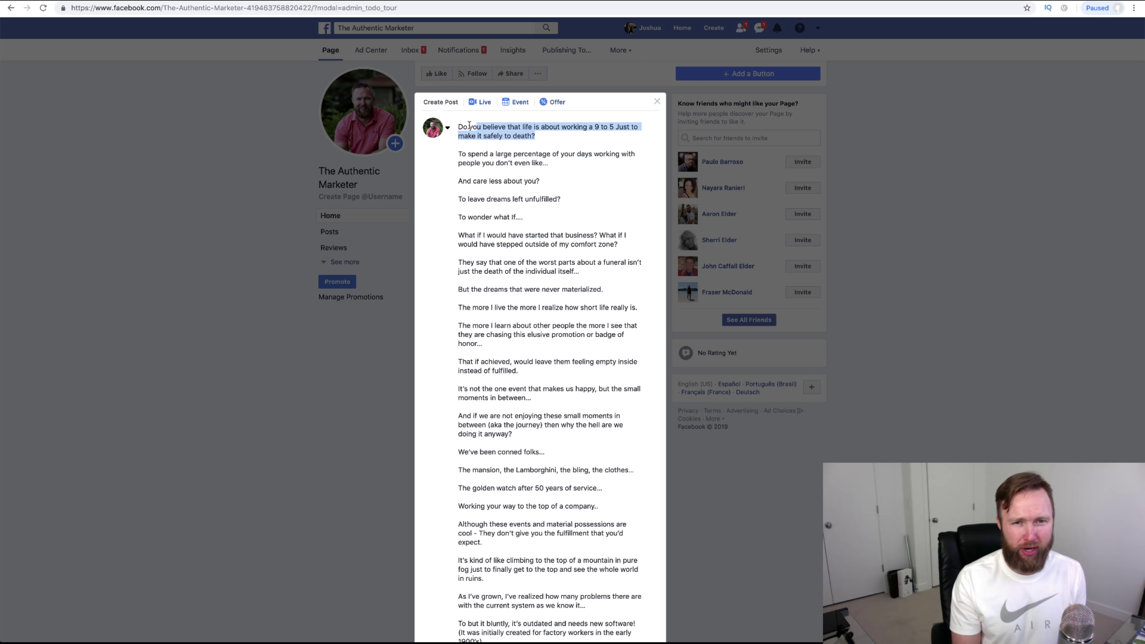
drag(548, 163, 458, 154)
click(482, 183)
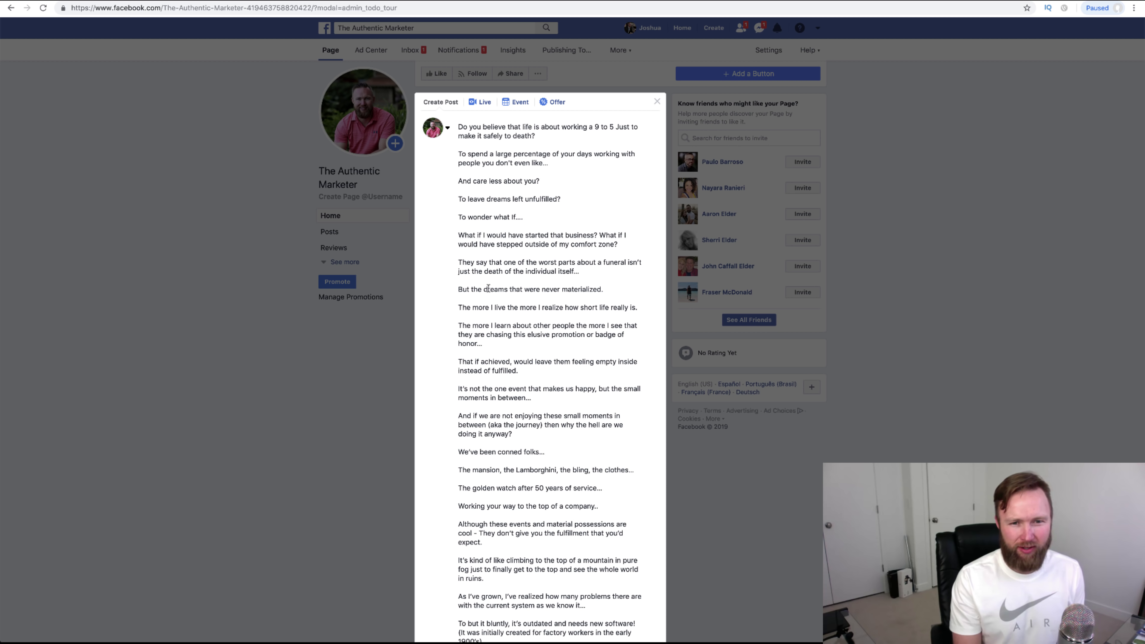
drag(458, 289, 602, 291)
click(512, 308)
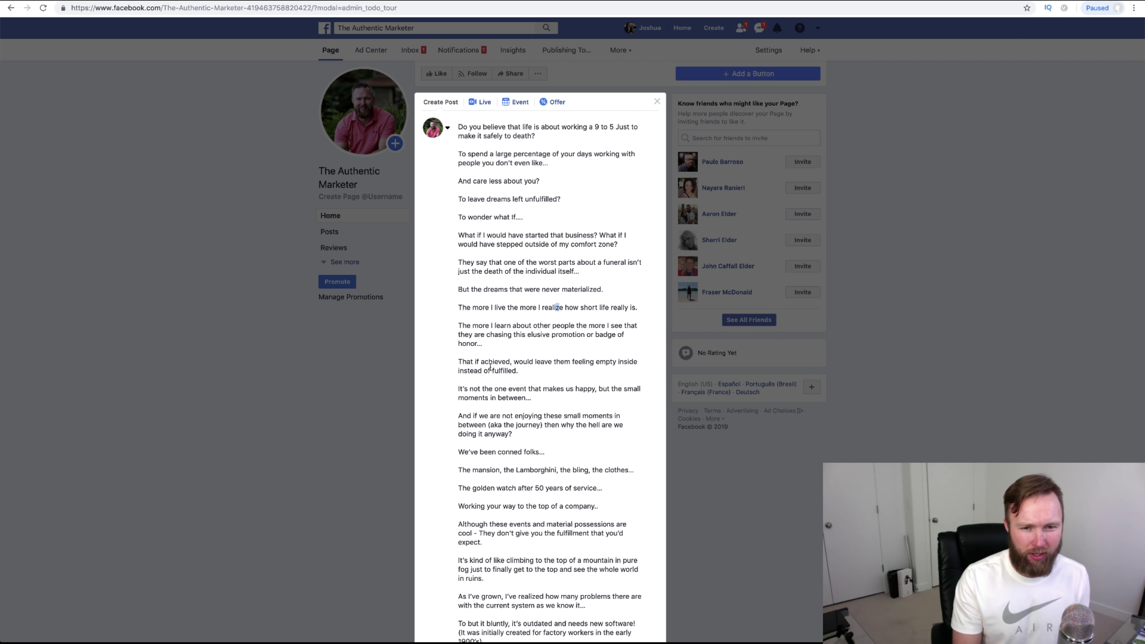
- Correct 'To but it bluntly' to 'To put it bluntly' in the post draft
scroll(487, 369, down, 1)
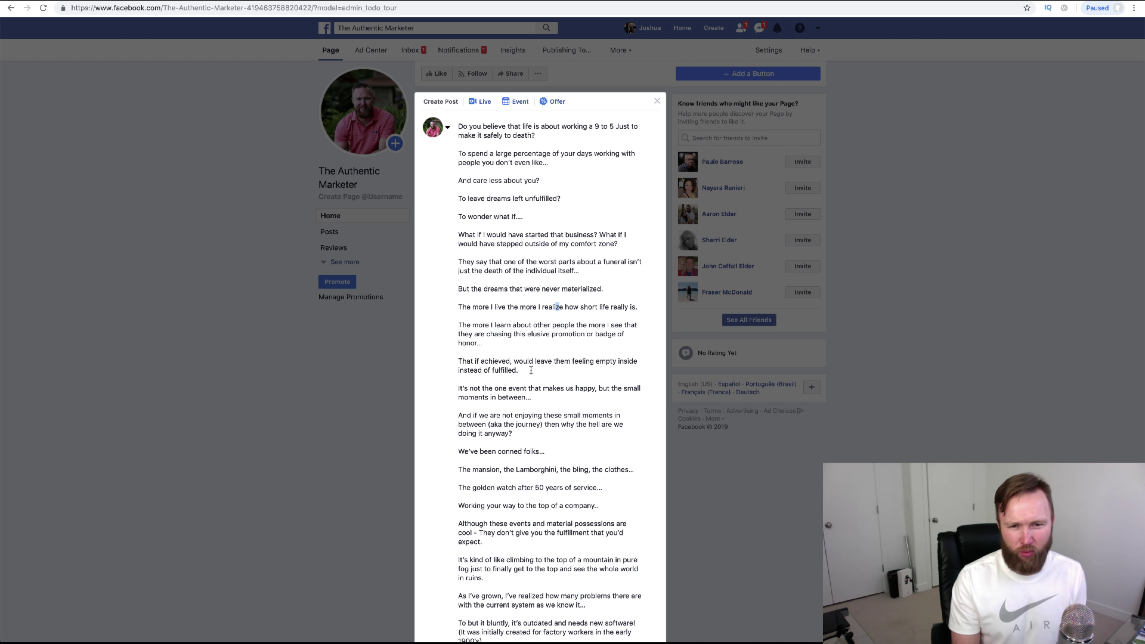
scroll(536, 369, down, 3)
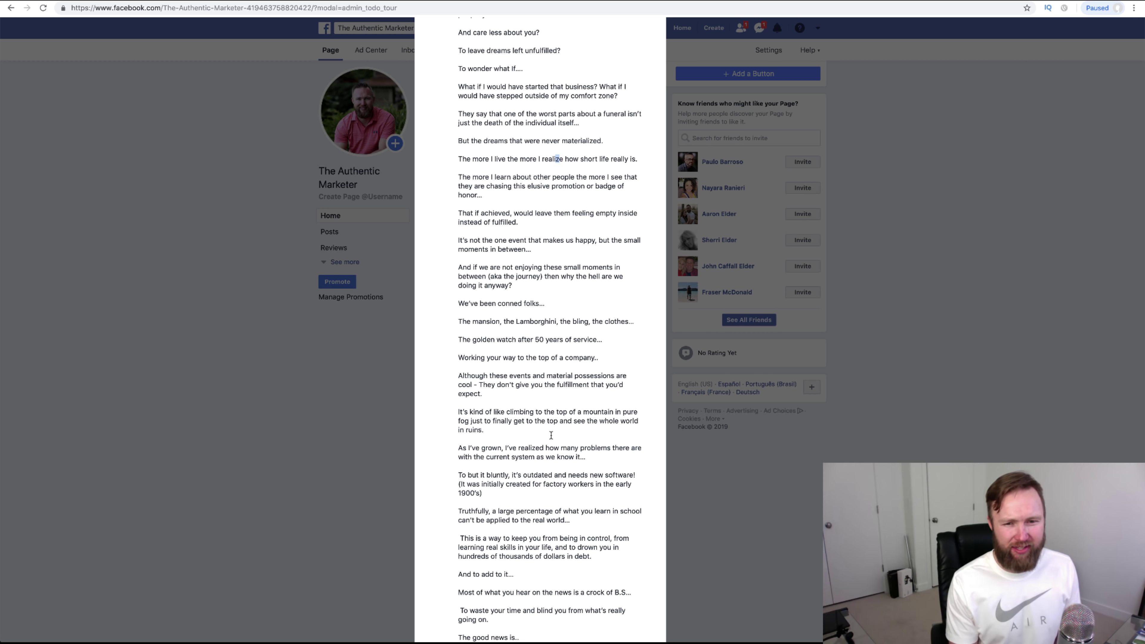
scroll(550, 435, down, 5)
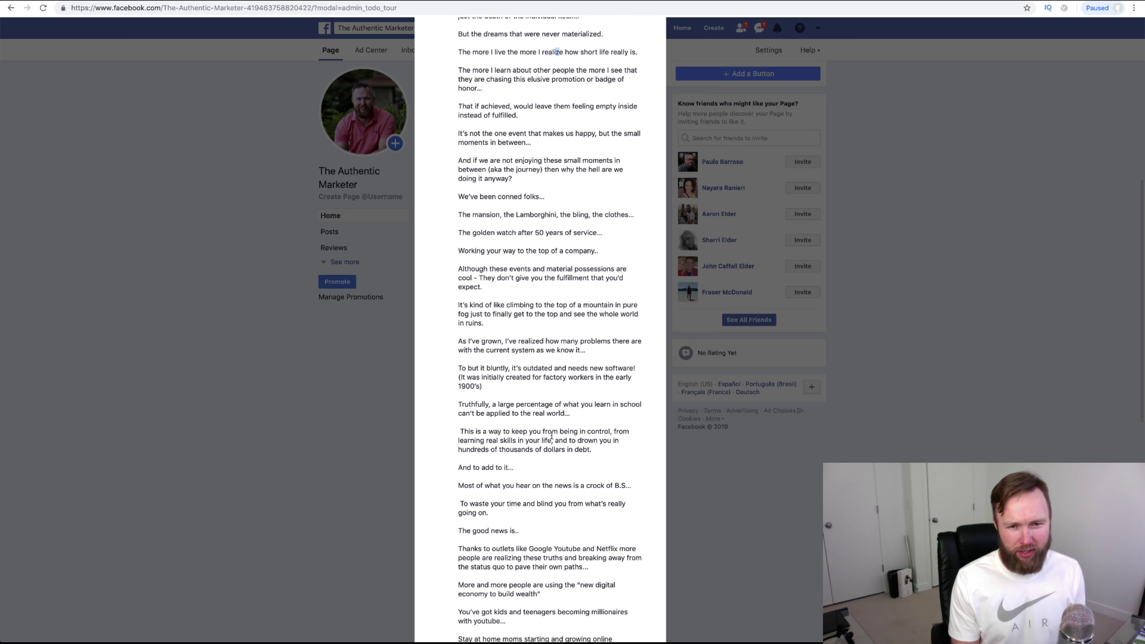
scroll(551, 435, down, 1)
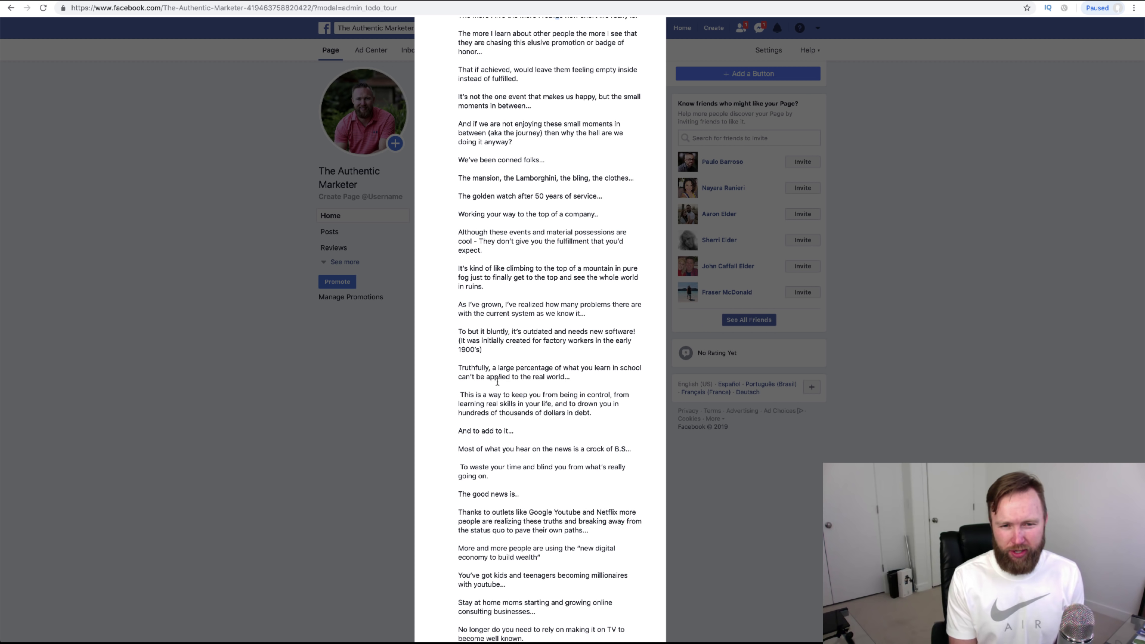
click(467, 332)
key(BackSpace)
text(p)
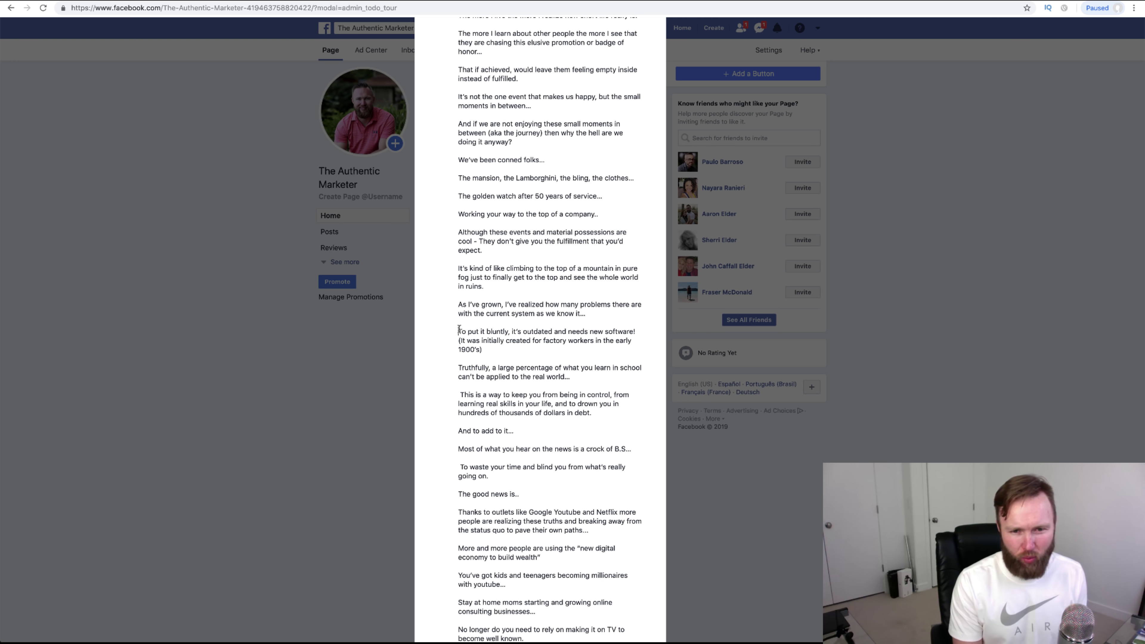
drag(459, 329, 586, 342)
click(568, 346)
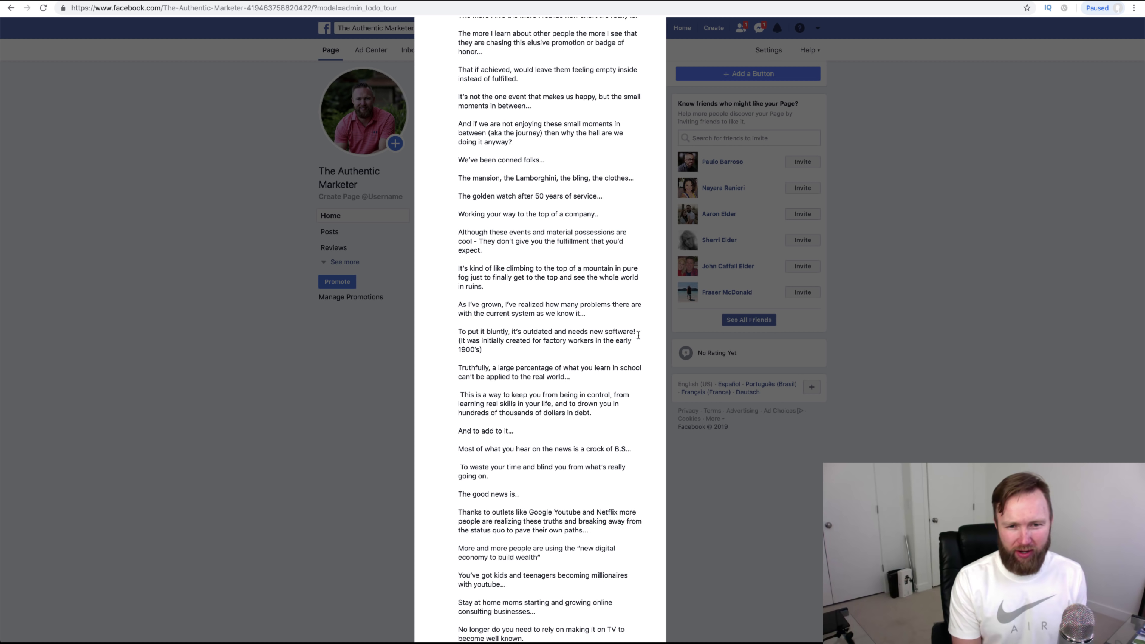
click(533, 351)
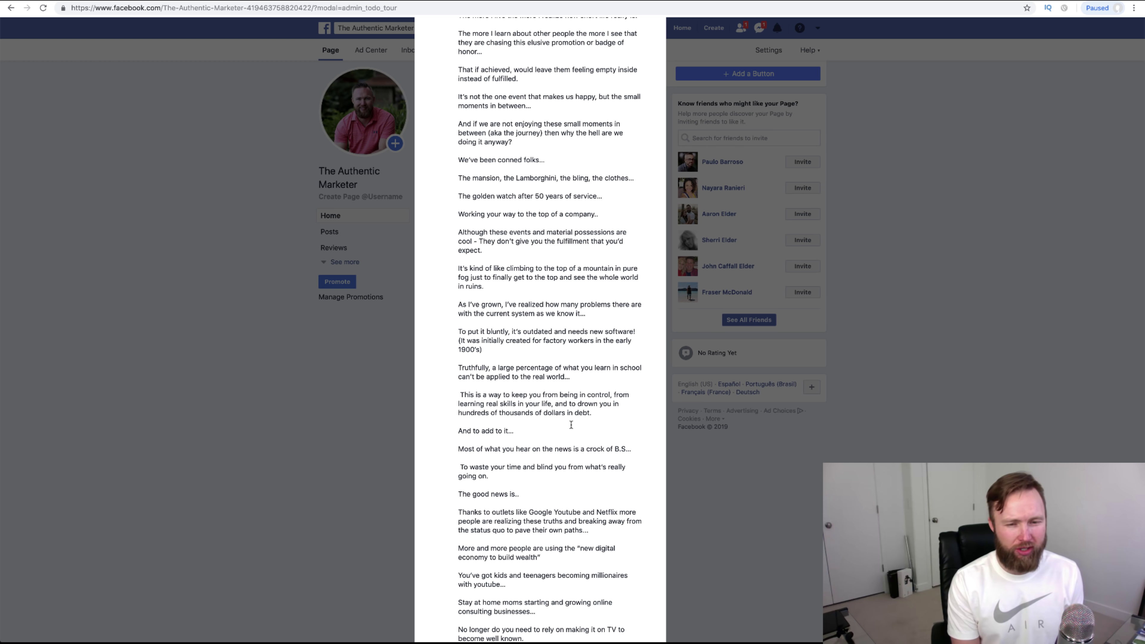
scroll(564, 420, down, 4)
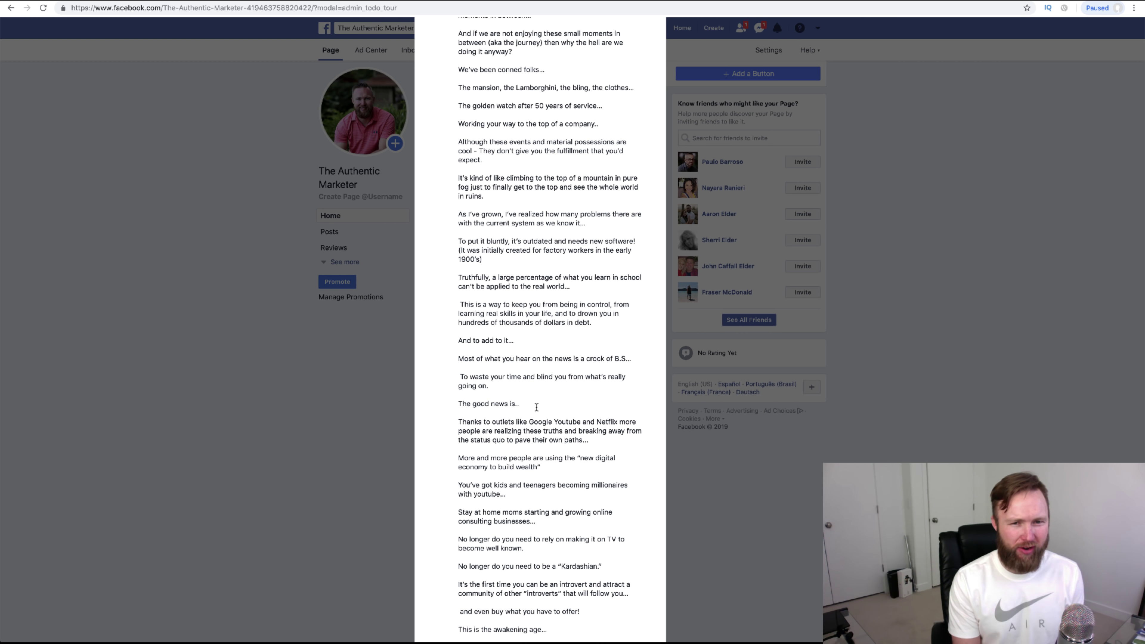
scroll(537, 406, down, 3)
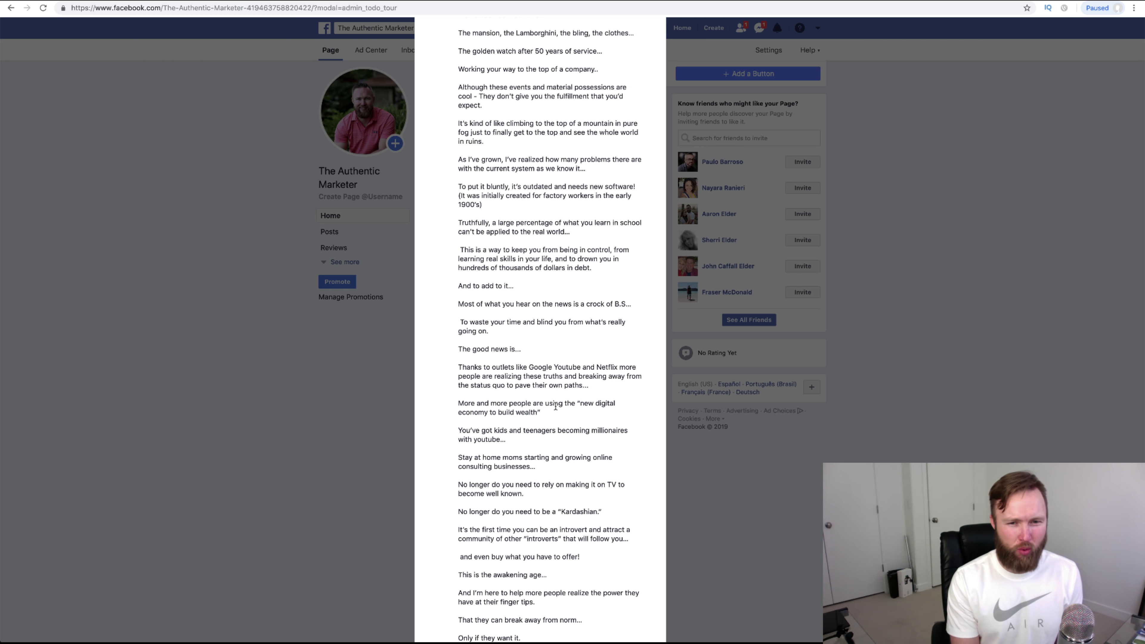
scroll(554, 405, down, 5)
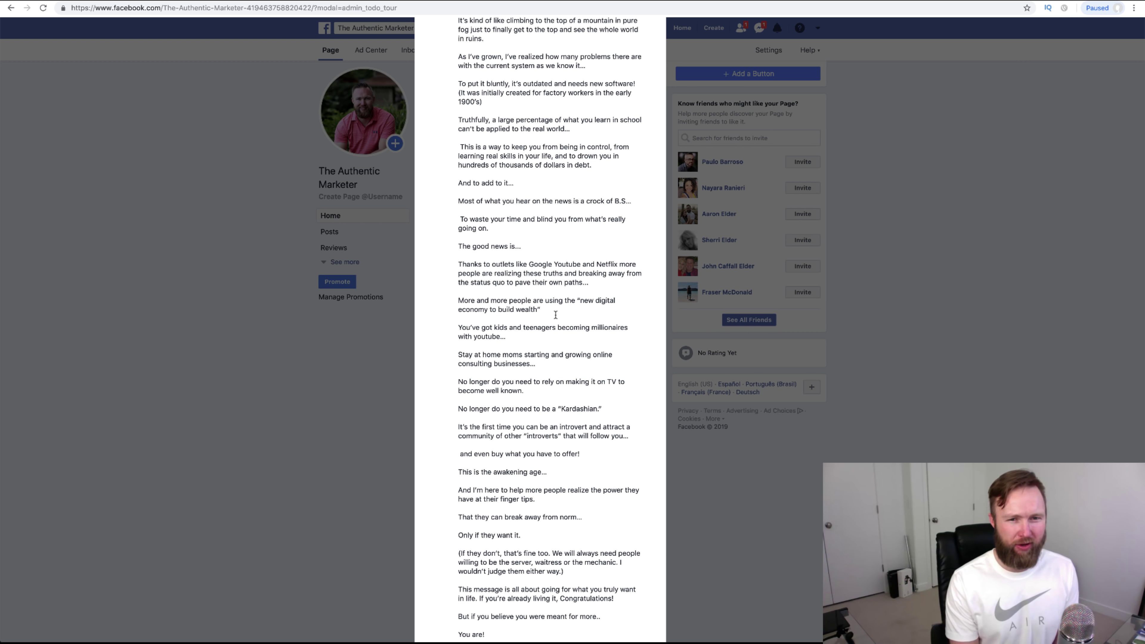
click(543, 311)
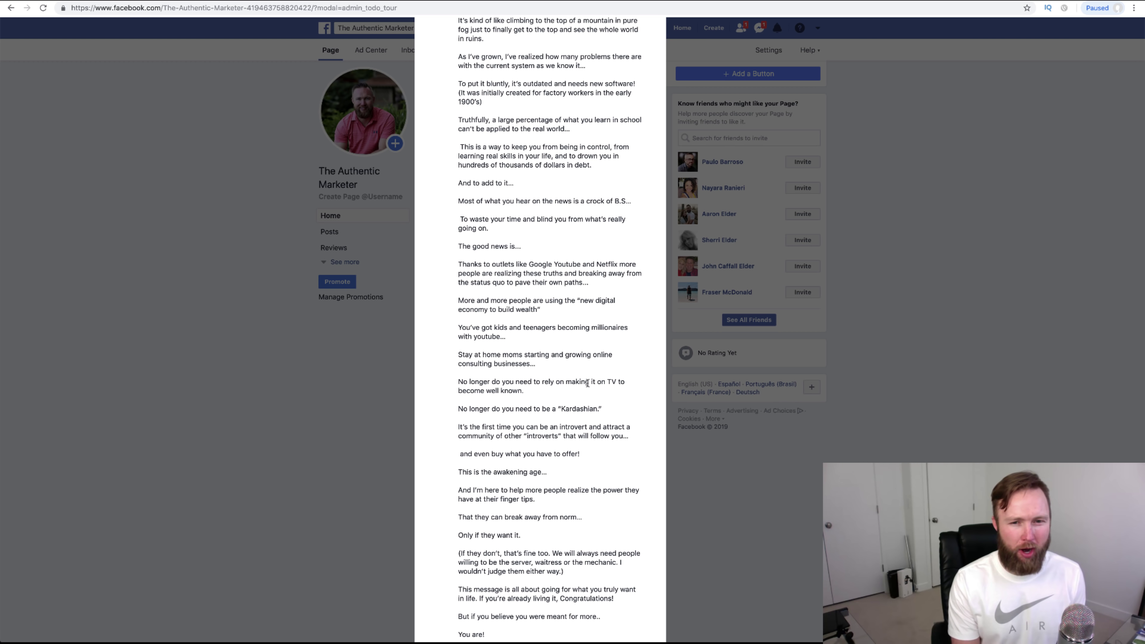
scroll(608, 395, down, 3)
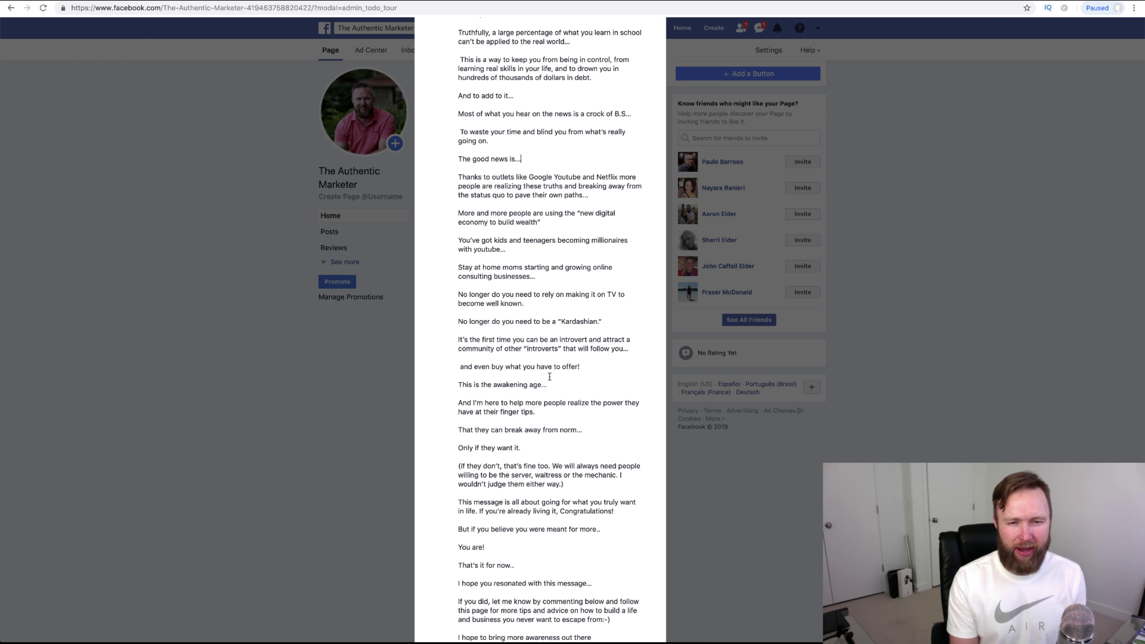
scroll(549, 376, down, 3)
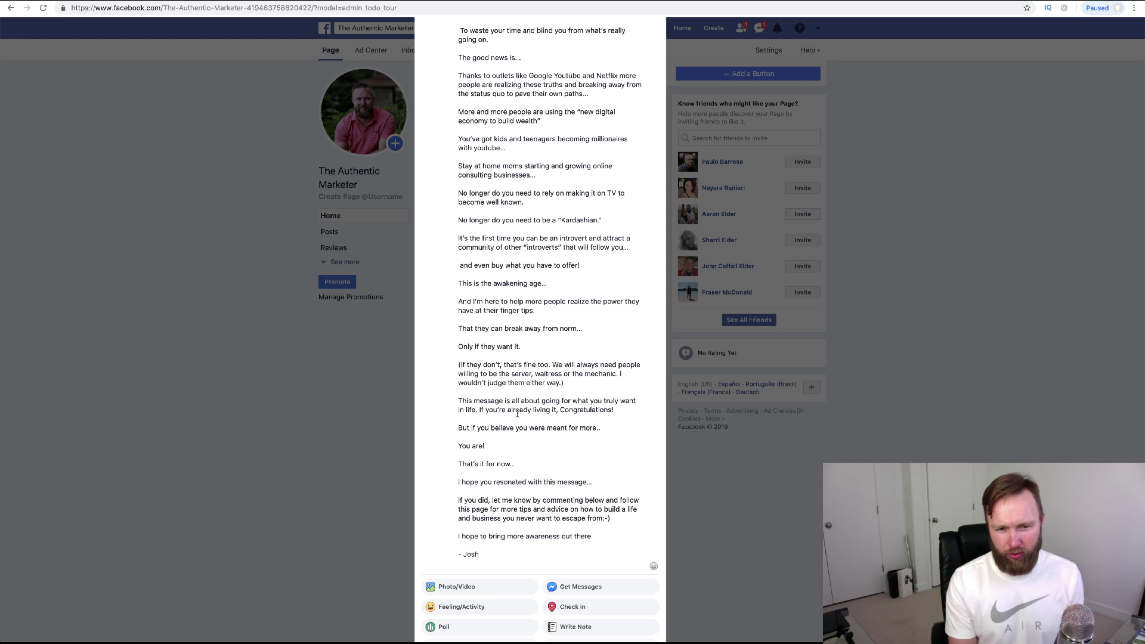
- End the closing line with 'to whats possible.' and review the full post by selecting it
scroll(532, 419, down, 1)
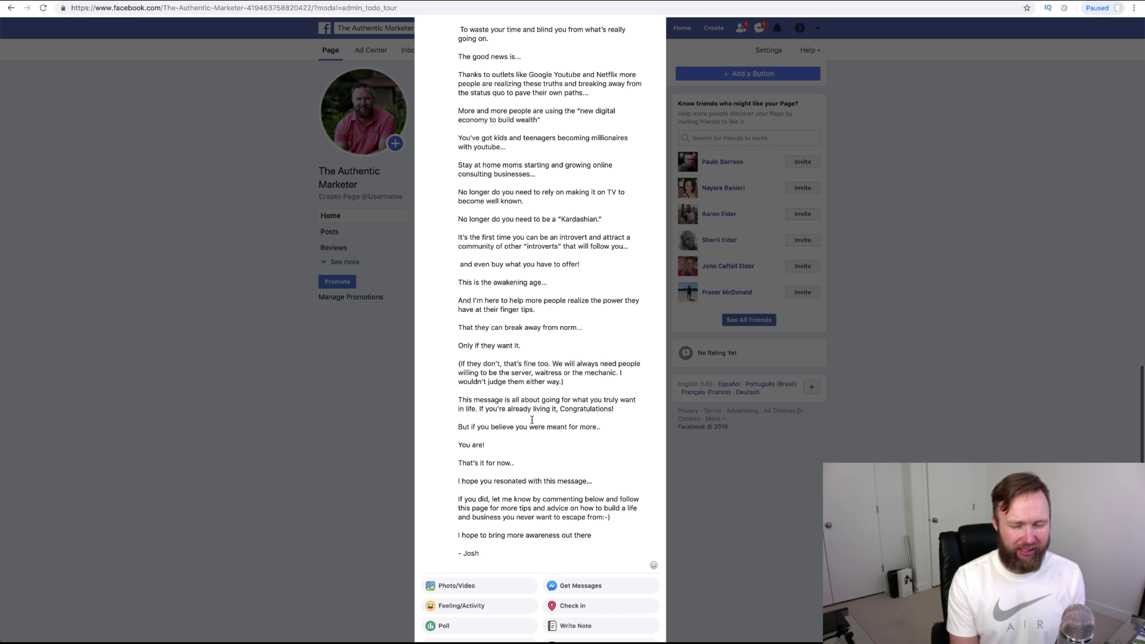
scroll(529, 437, up, 1)
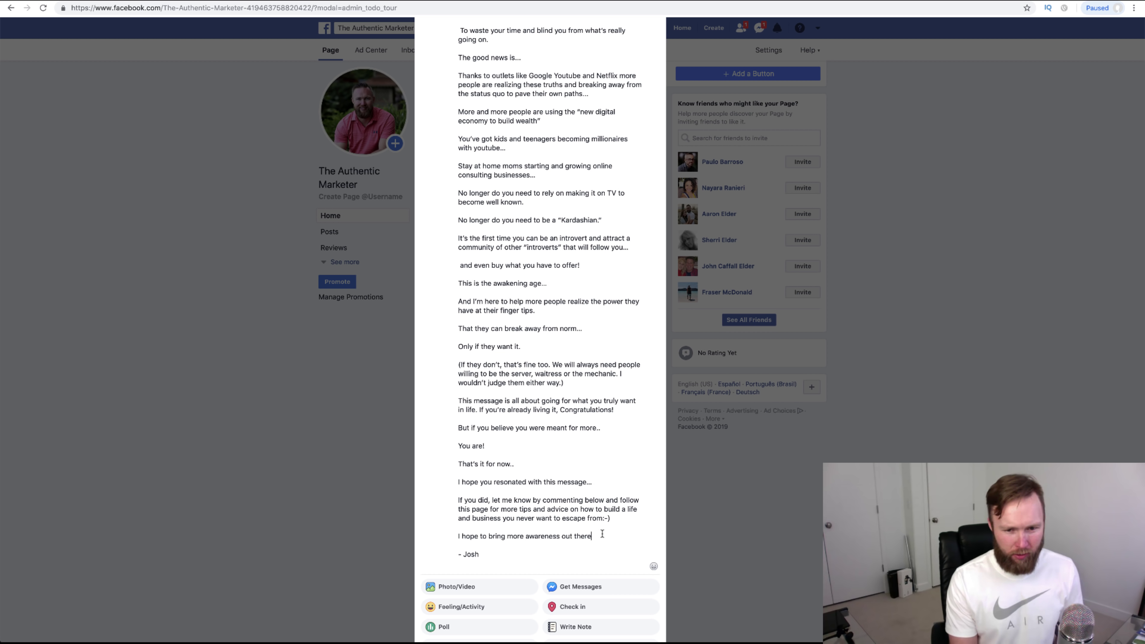
text(hats possible.)
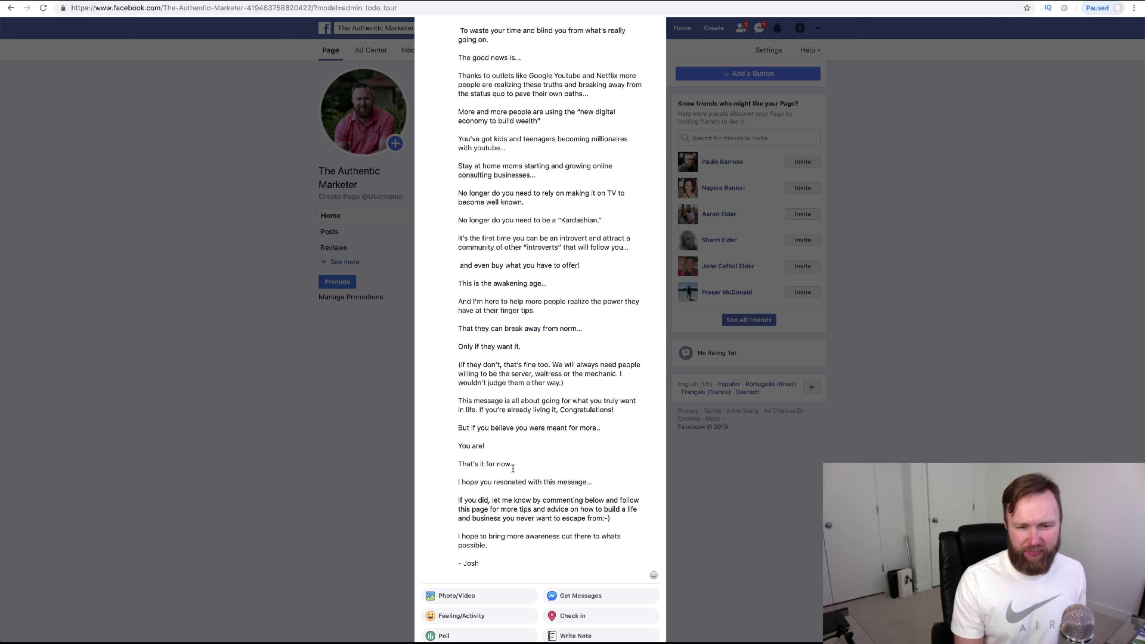
drag(513, 567, 503, 486)
click(459, 285)
key(ctrl+a)
click(459, 285)
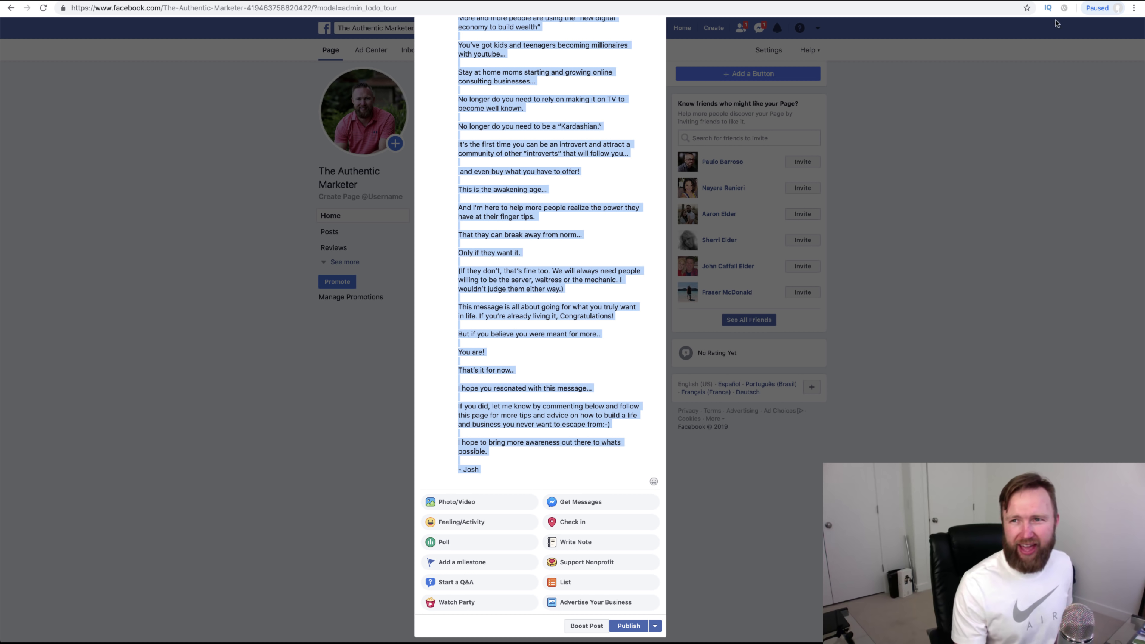
- Search Google for 'hemmingwayapp' in a new browser tab
key(super+t)
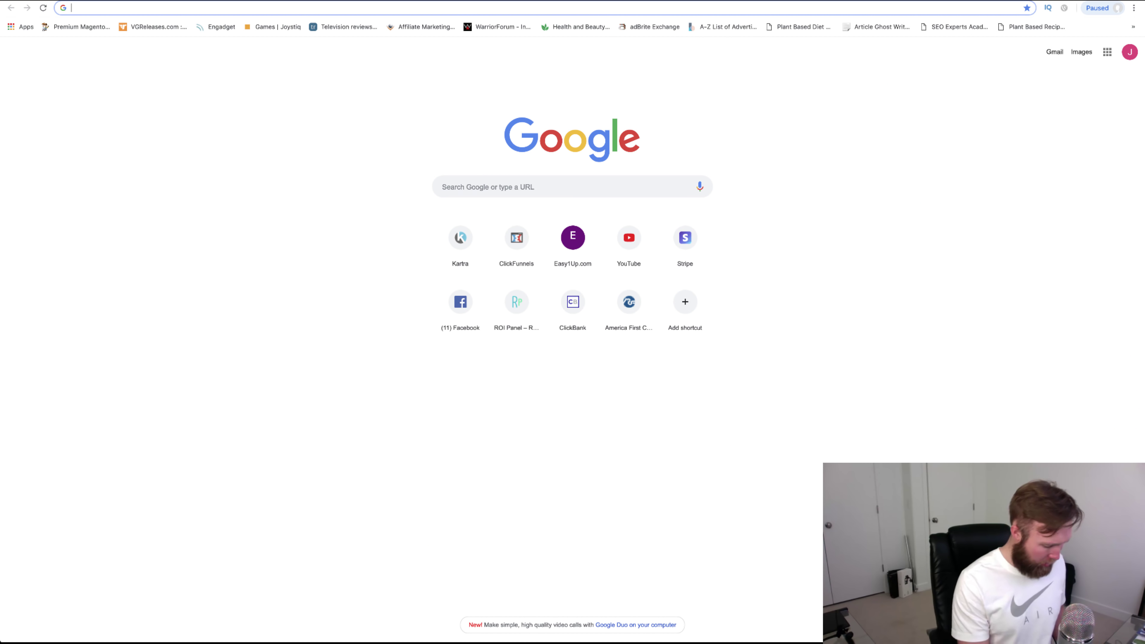
text(hemming)
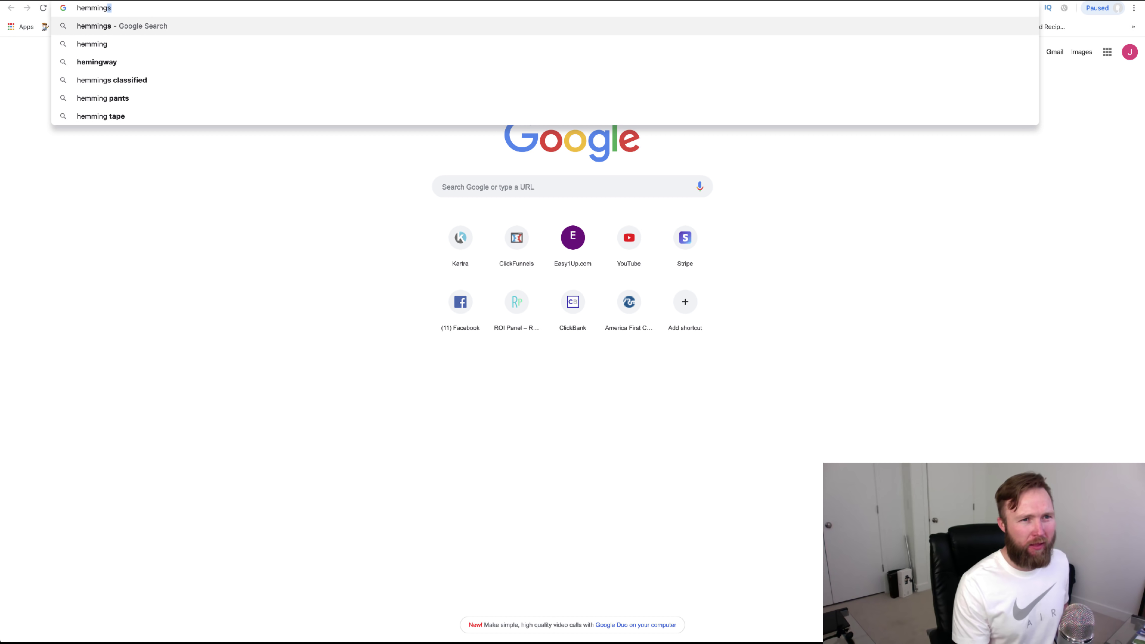
text(wayapp)
key(Return)
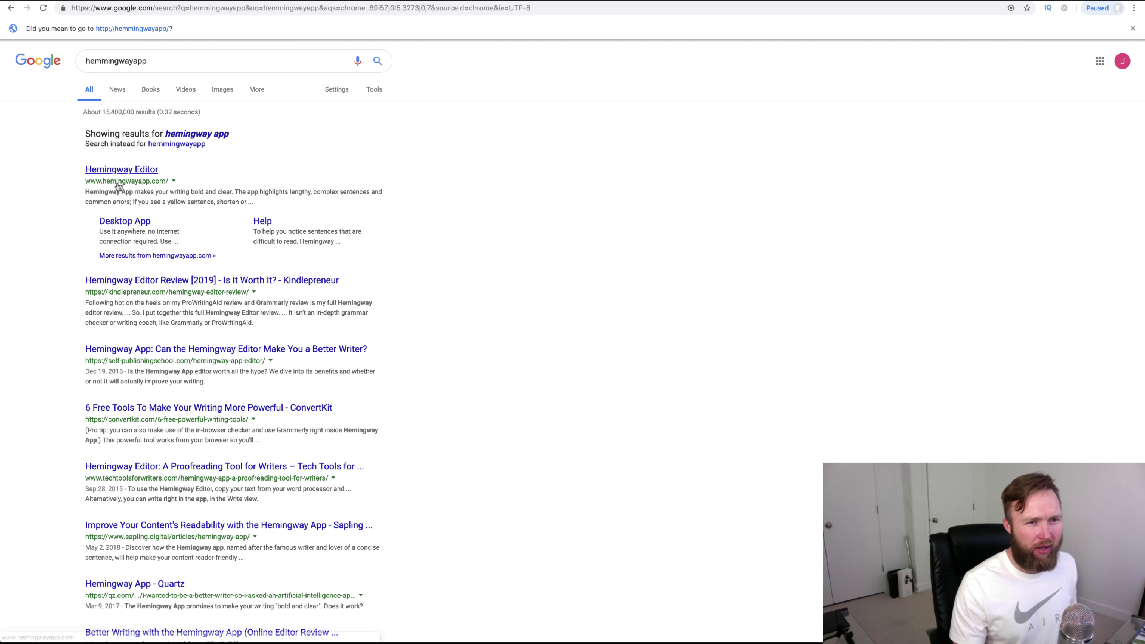
- Open the Hemingway Editor site and try selecting paragraphs of its sample text
click(135, 170)
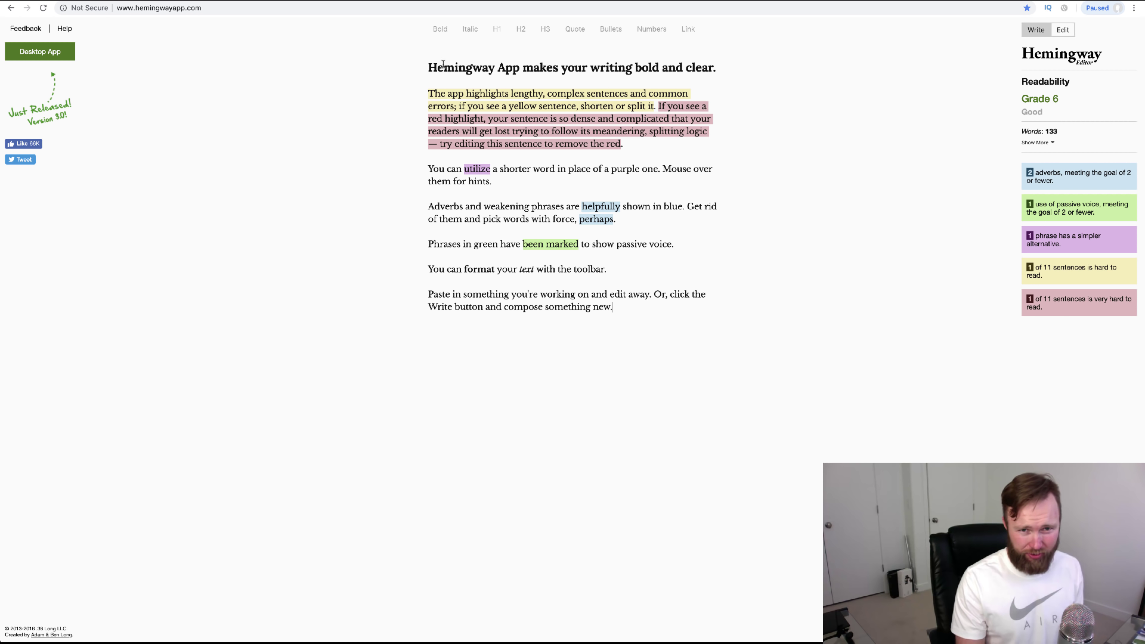
click(621, 236)
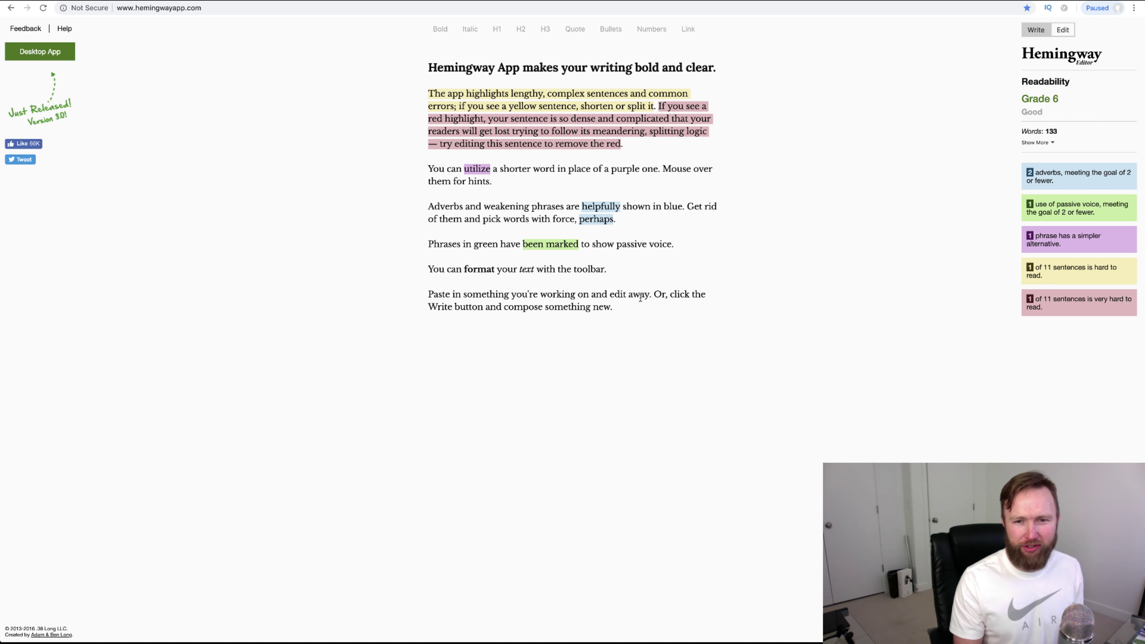
drag(641, 300, 518, 112)
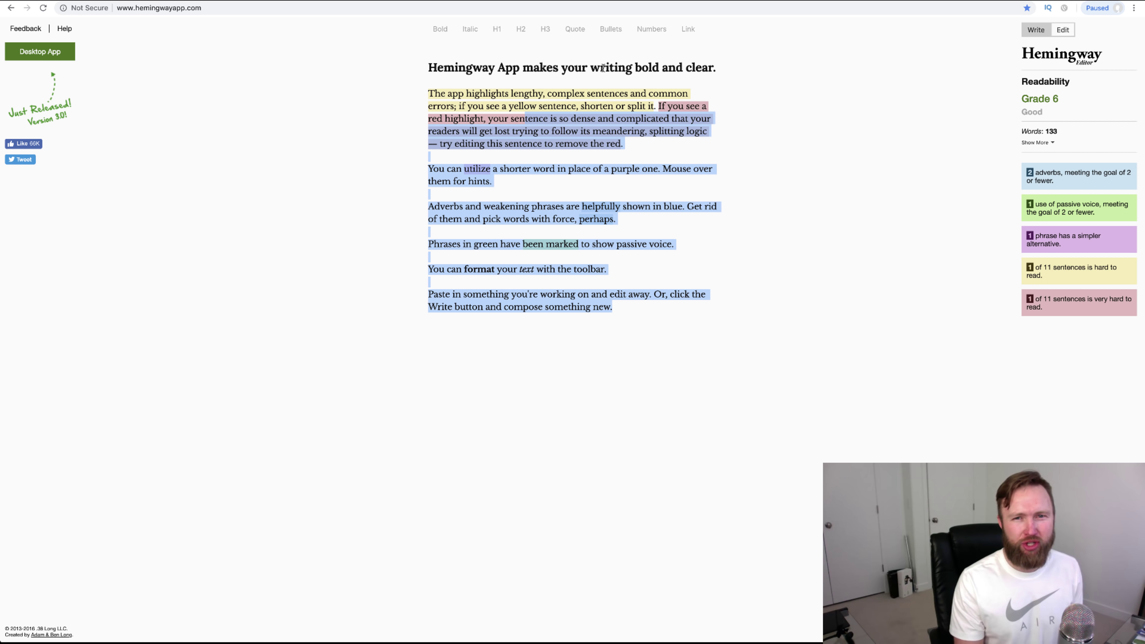
click(672, 182)
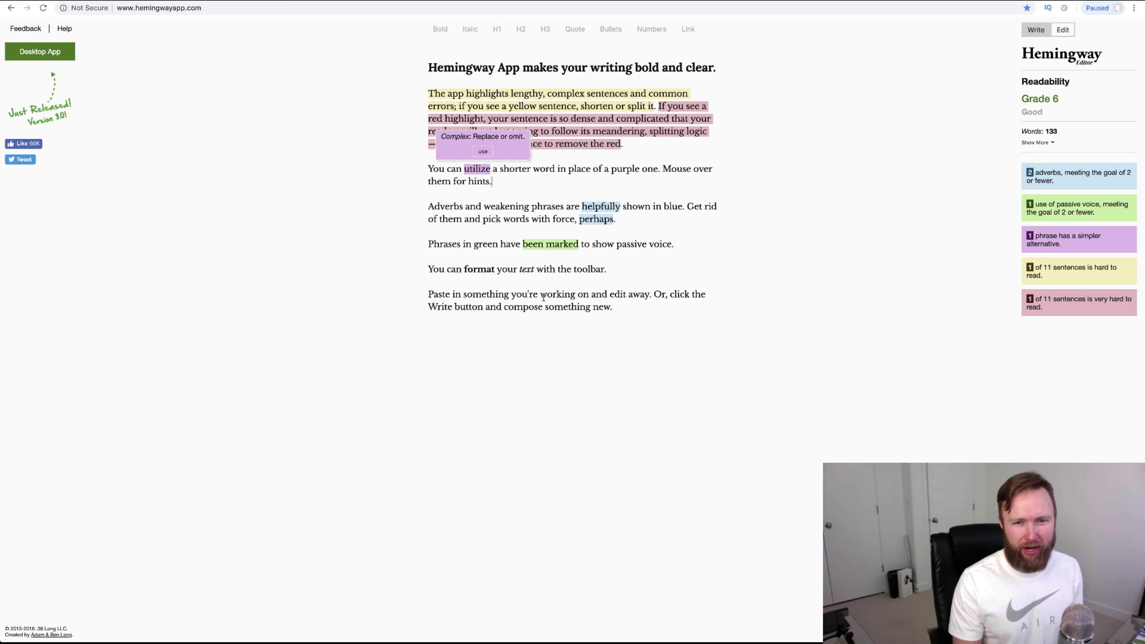
- Experiment with splitting the red sample sentence, then delete all the sample text
mouse_move(542, 246)
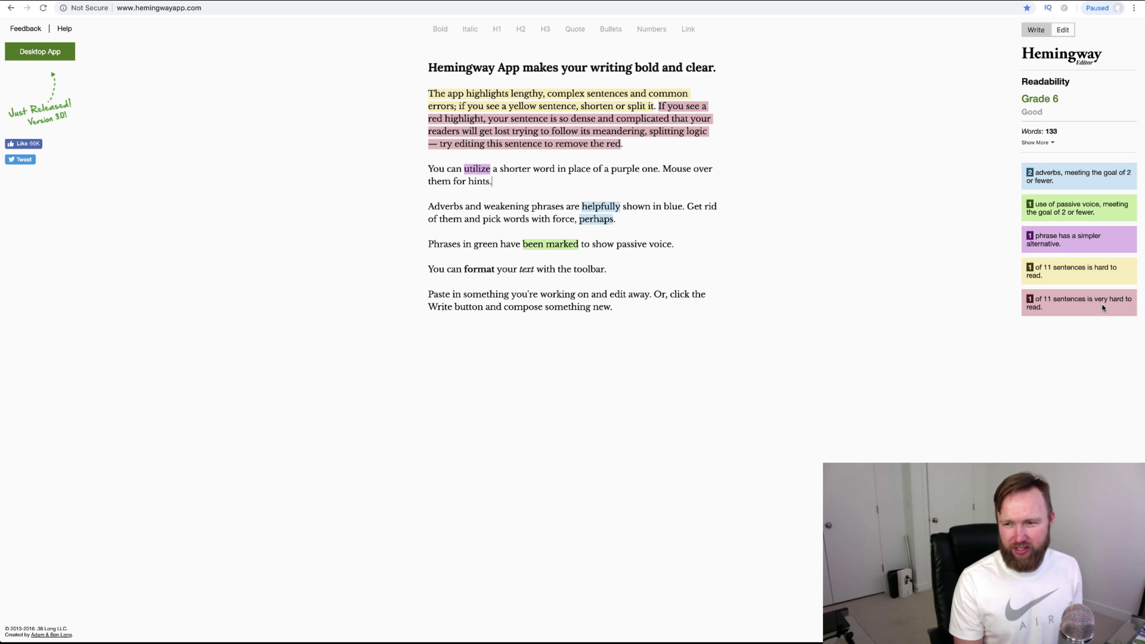
click(659, 106)
key(Return)
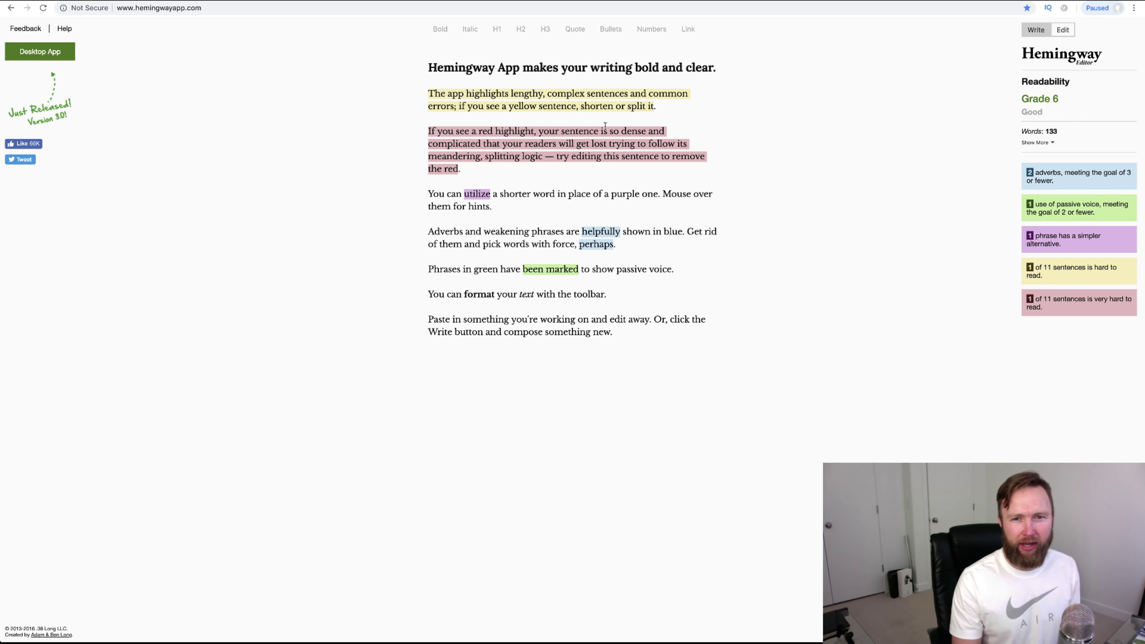
click(486, 157)
key(Return)
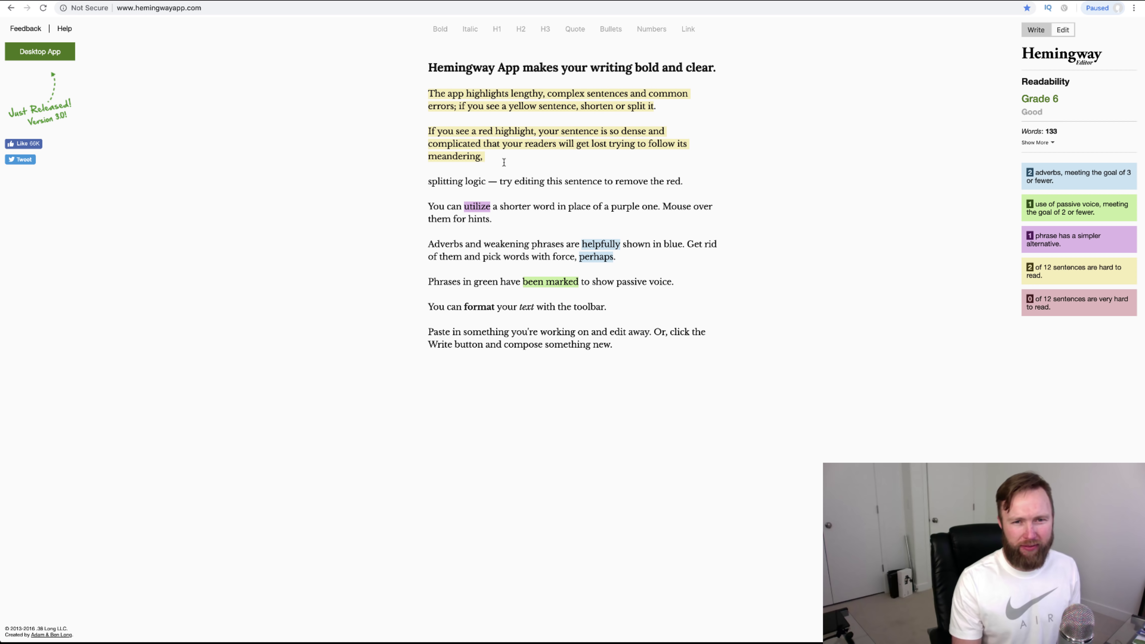
key(BackSpace)
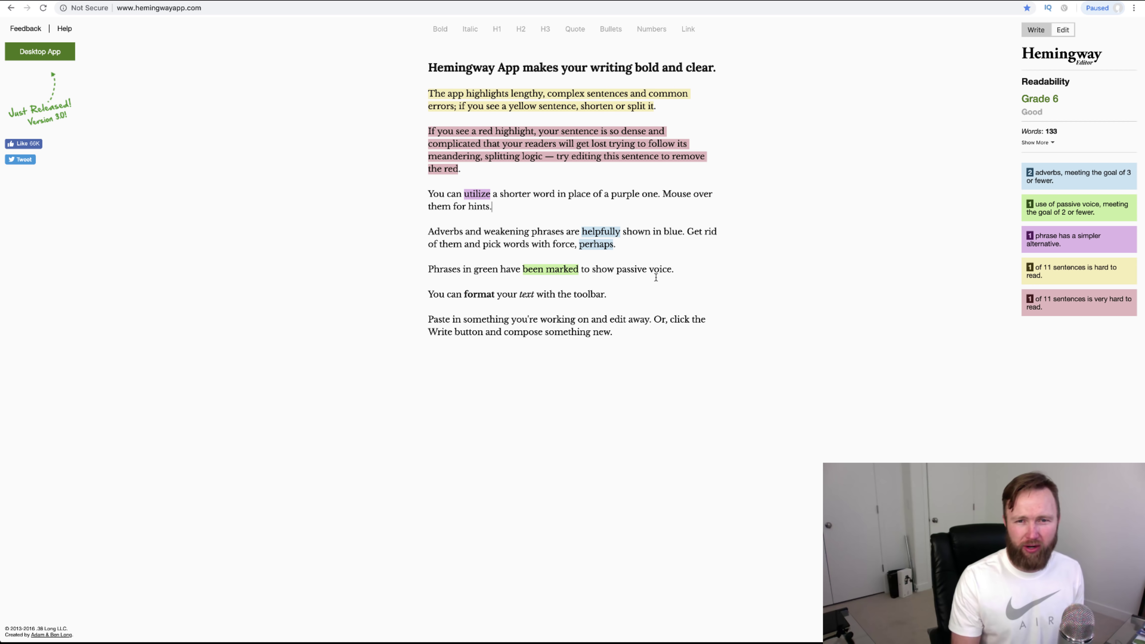
drag(612, 331, 423, 92)
key(BackSpace)
- Paste the long Facebook essay into Hemingway Editor and scroll through it
key(ctrl+v)
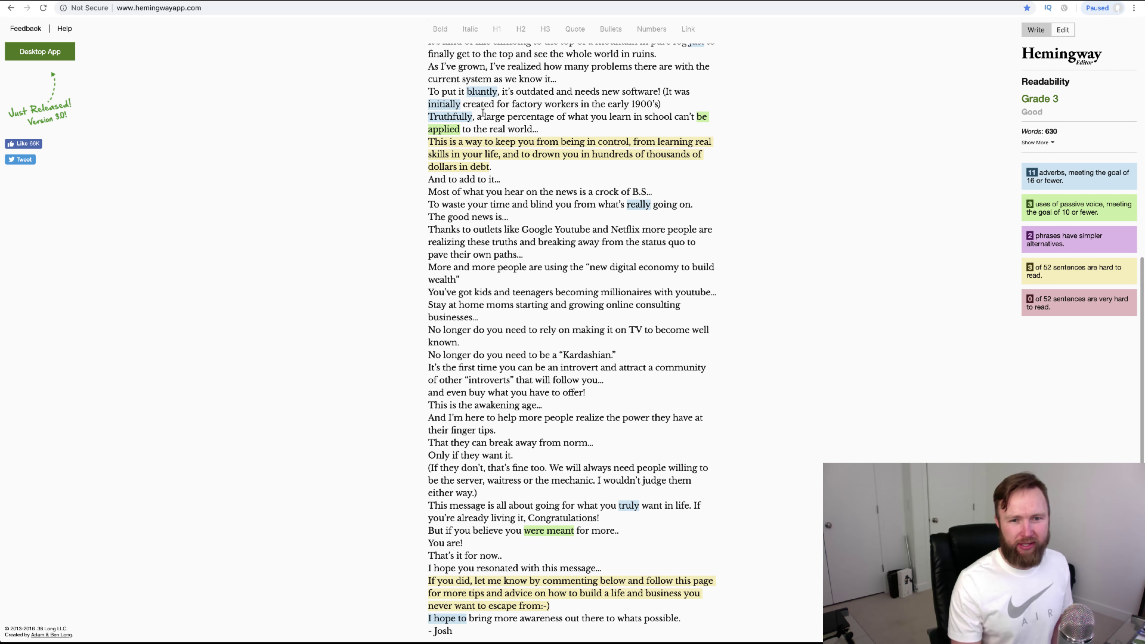
scroll(609, 217, up, 3)
scroll(610, 217, up, 6)
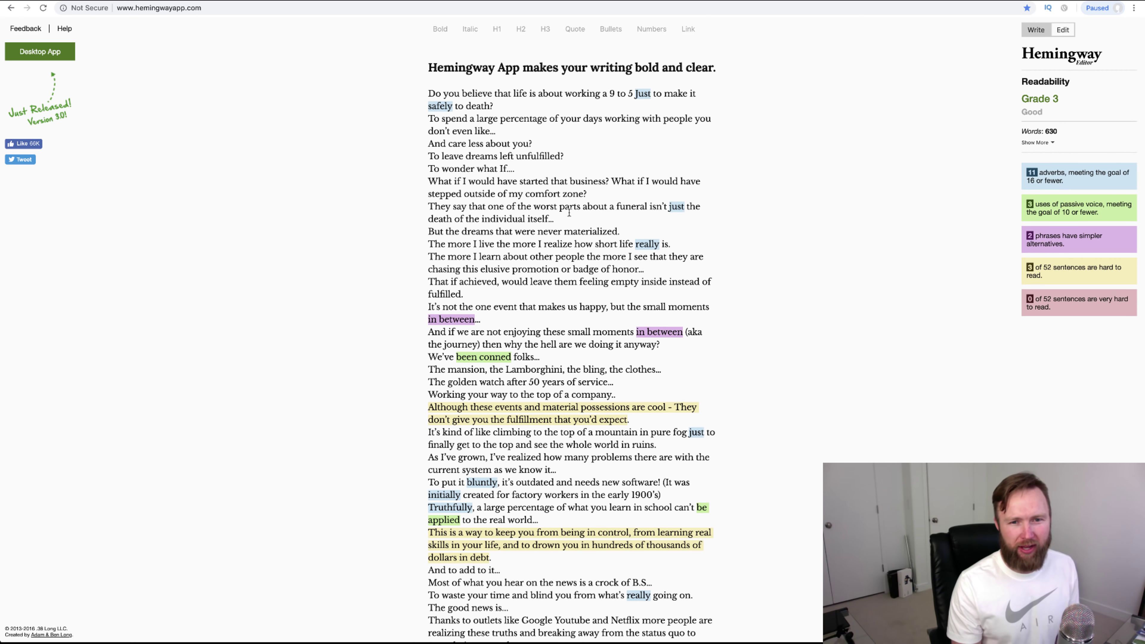
scroll(569, 213, down, 2)
scroll(568, 213, down, 2)
scroll(567, 220, up, 5)
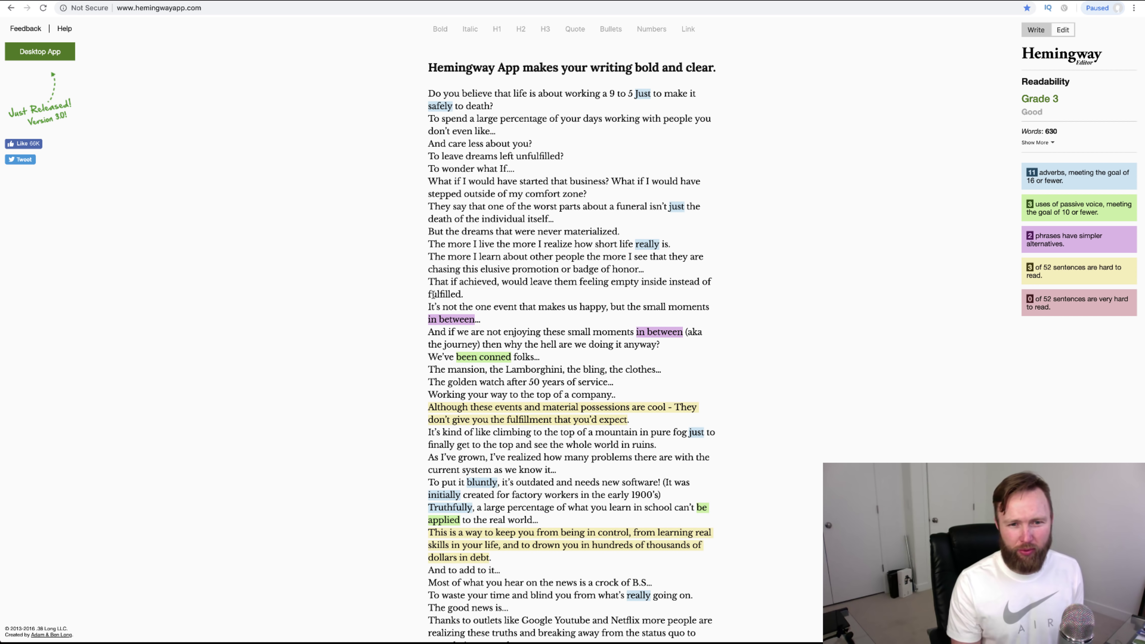
- Simplify the flagged hard-to-read phrase, retyping part of it as 'what do'
mouse_move(447, 318)
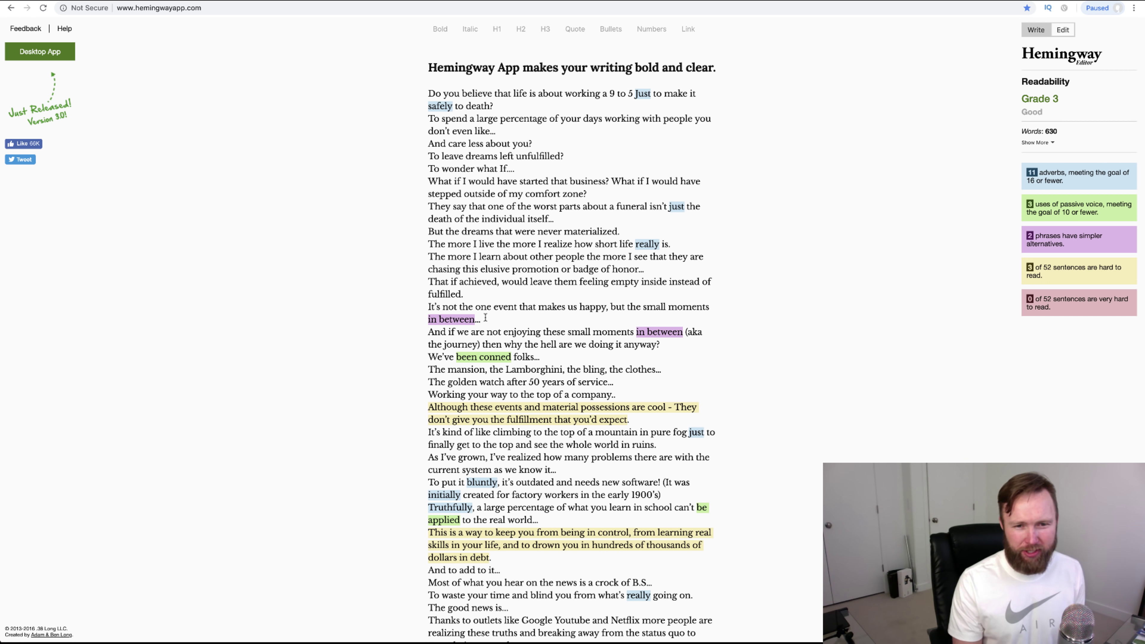
drag(476, 319, 431, 318)
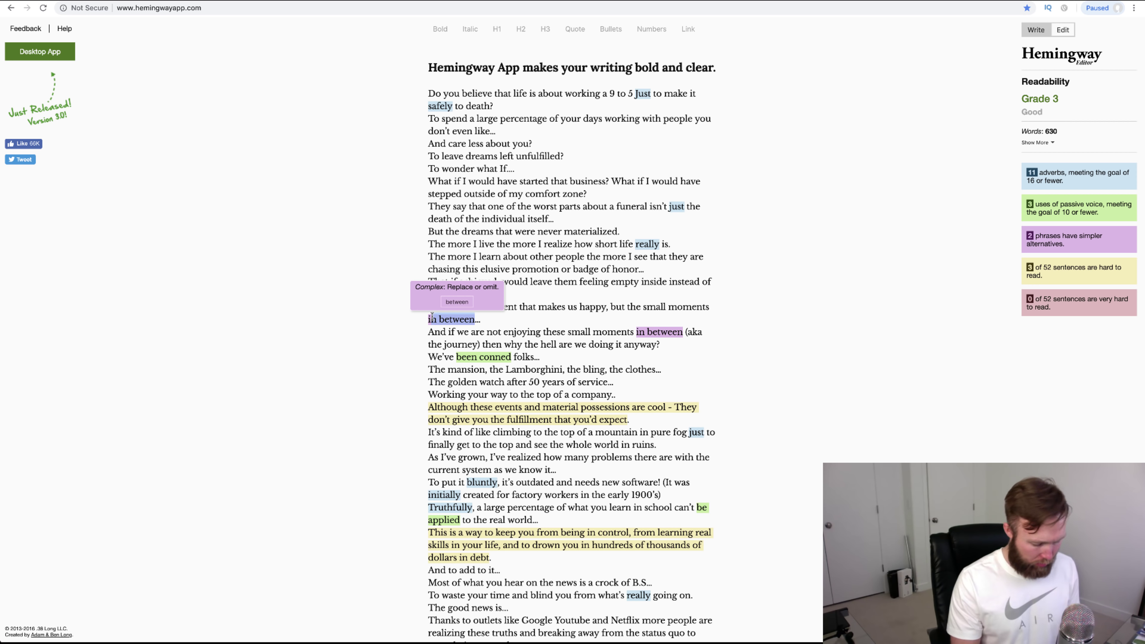
key(BackSpace)
key(BackSpace)
key(BackSpace)
text(to)
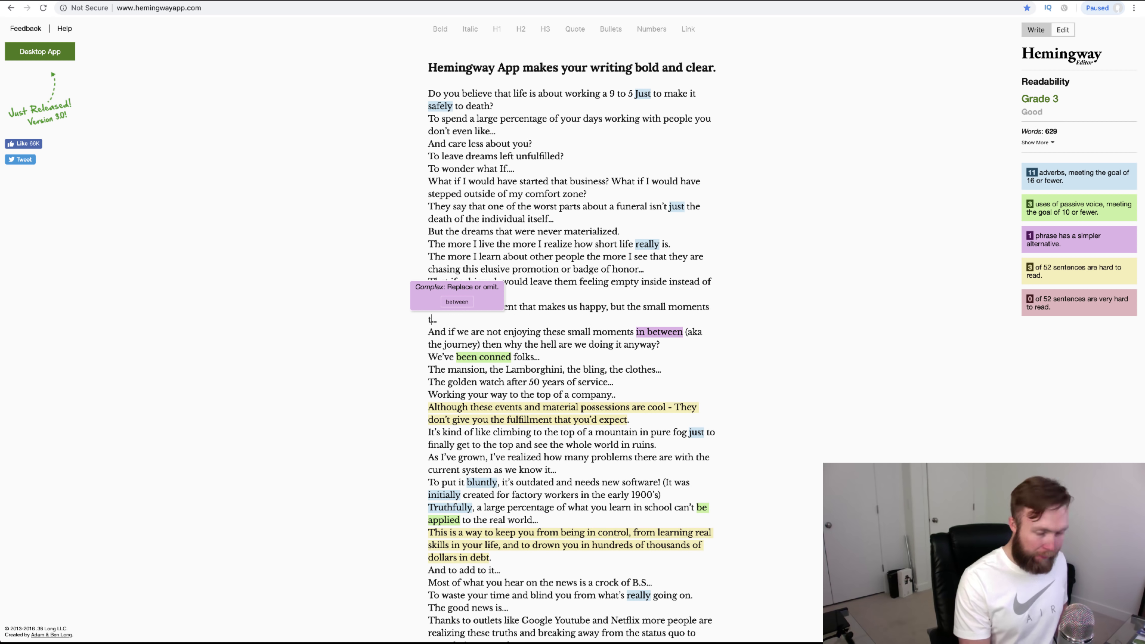
key(BackSpace)
key(BackSpace)
key(BackSpace)
text(hat do)
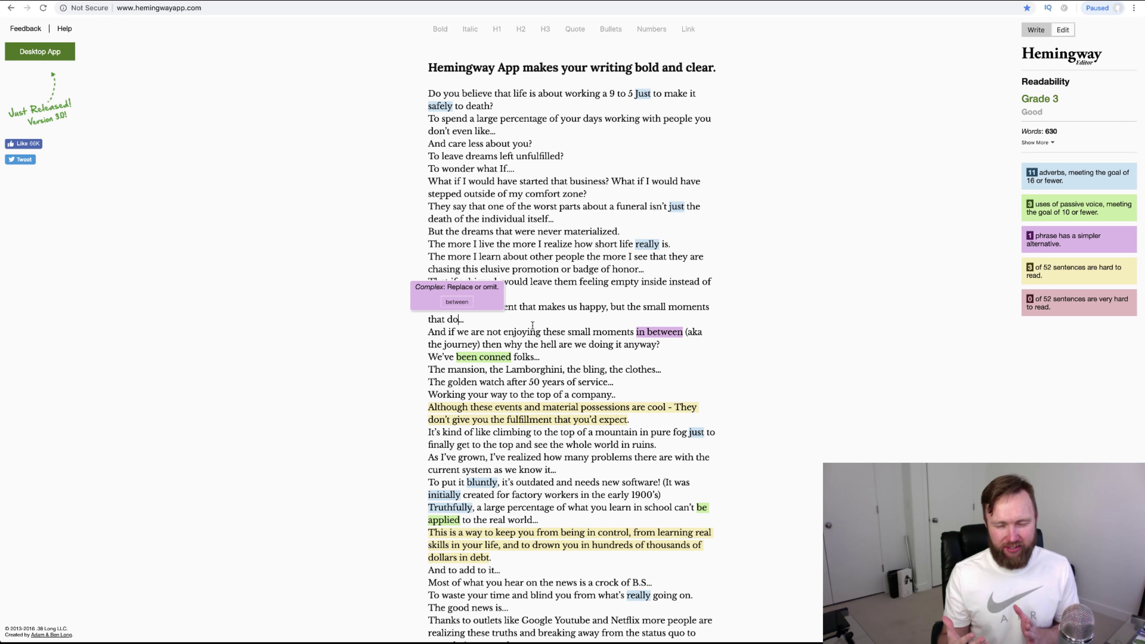
- Change the passive 'We've been conned' to 'We're conned'
scroll(594, 309, down, 1)
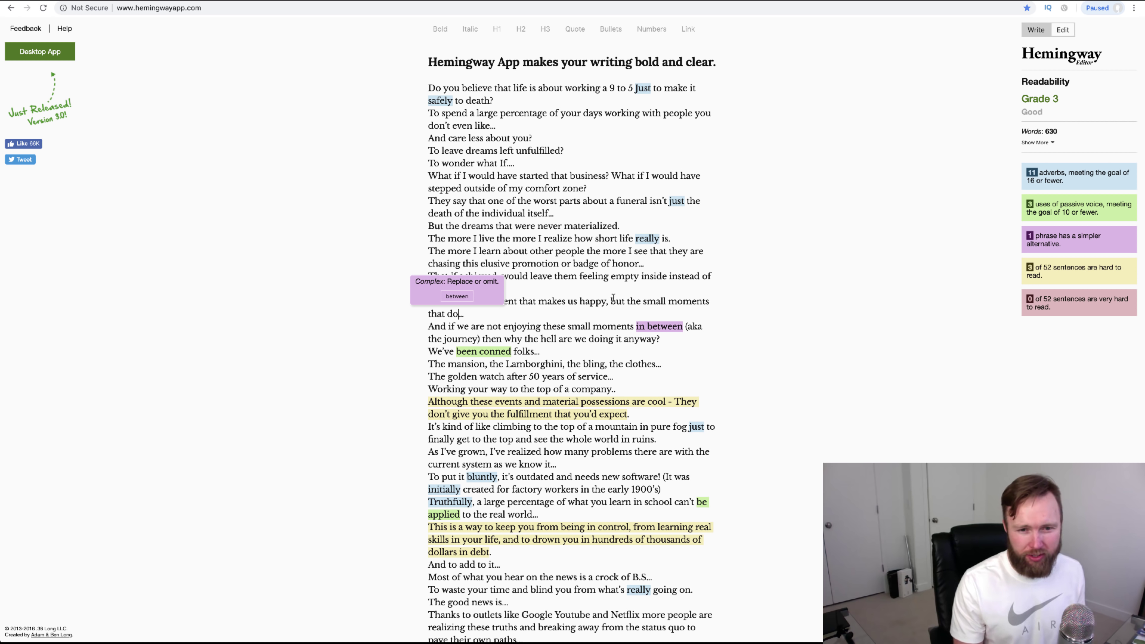
mouse_move(455, 355)
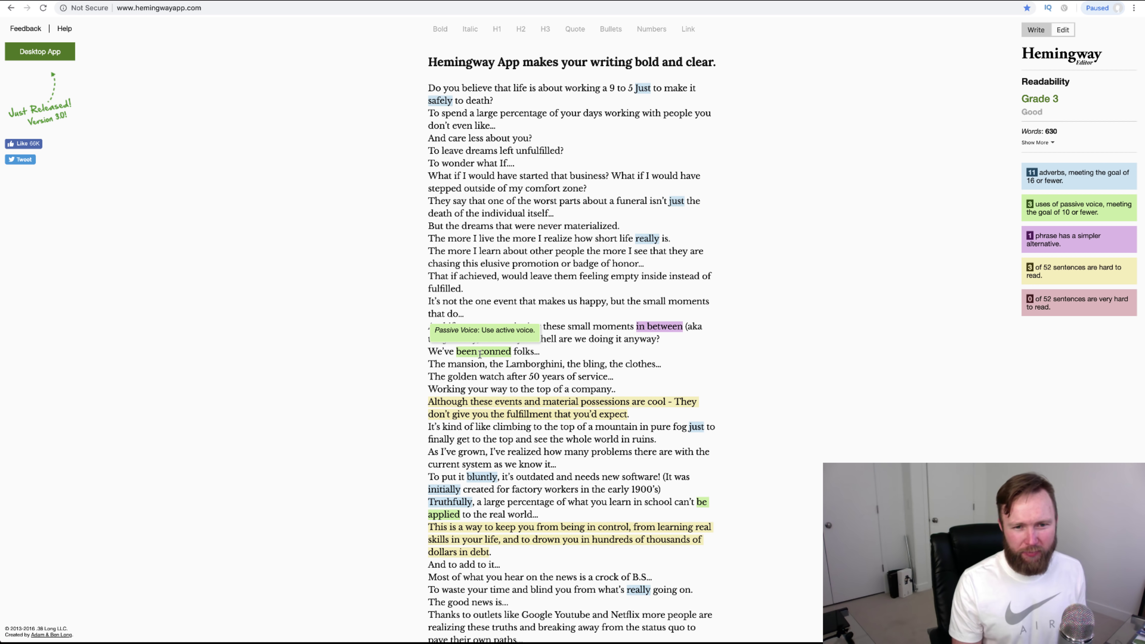
drag(478, 354, 448, 352)
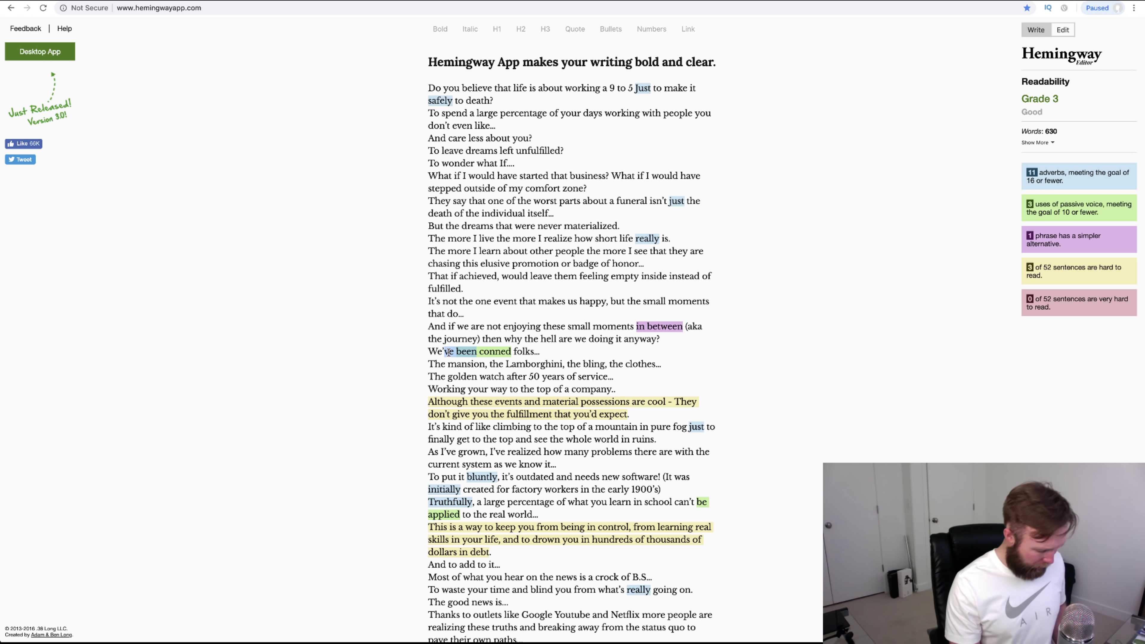
text(re)
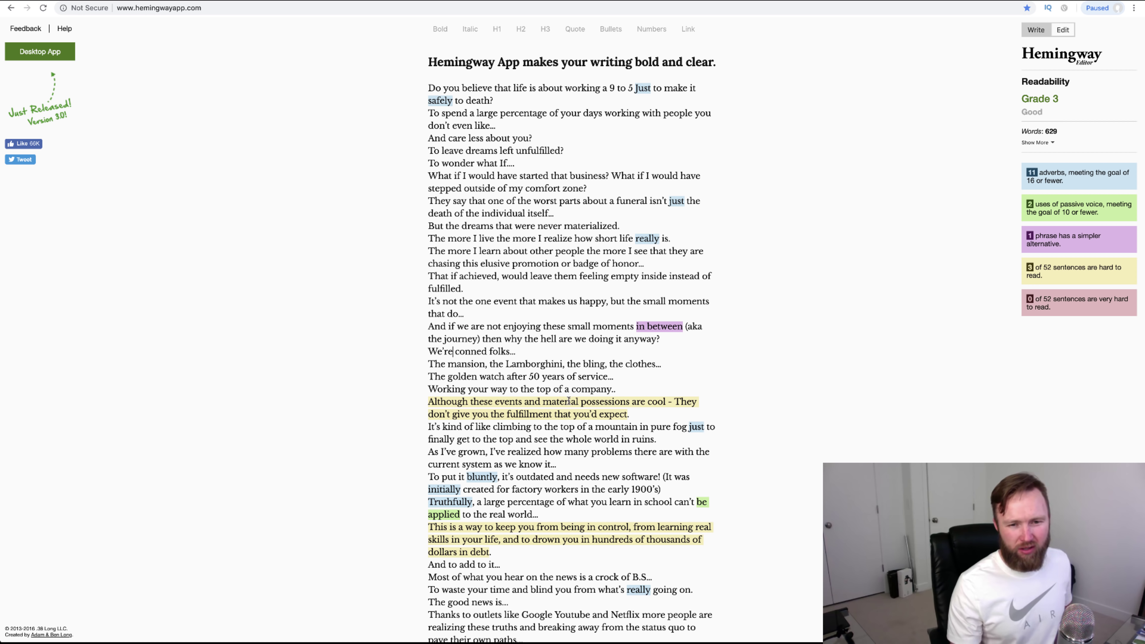
drag(516, 351, 408, 344)
click(457, 350)
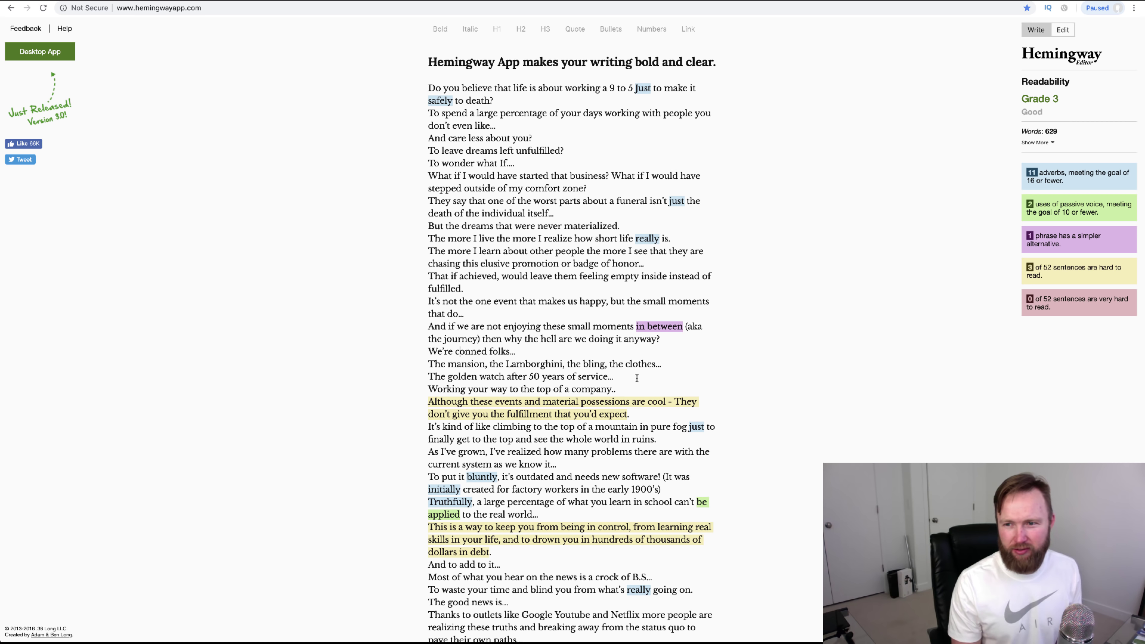
- Replace the dash after 'cool' with '...' and give 'They don't give you…' its own paragraph
scroll(637, 377, down, 2)
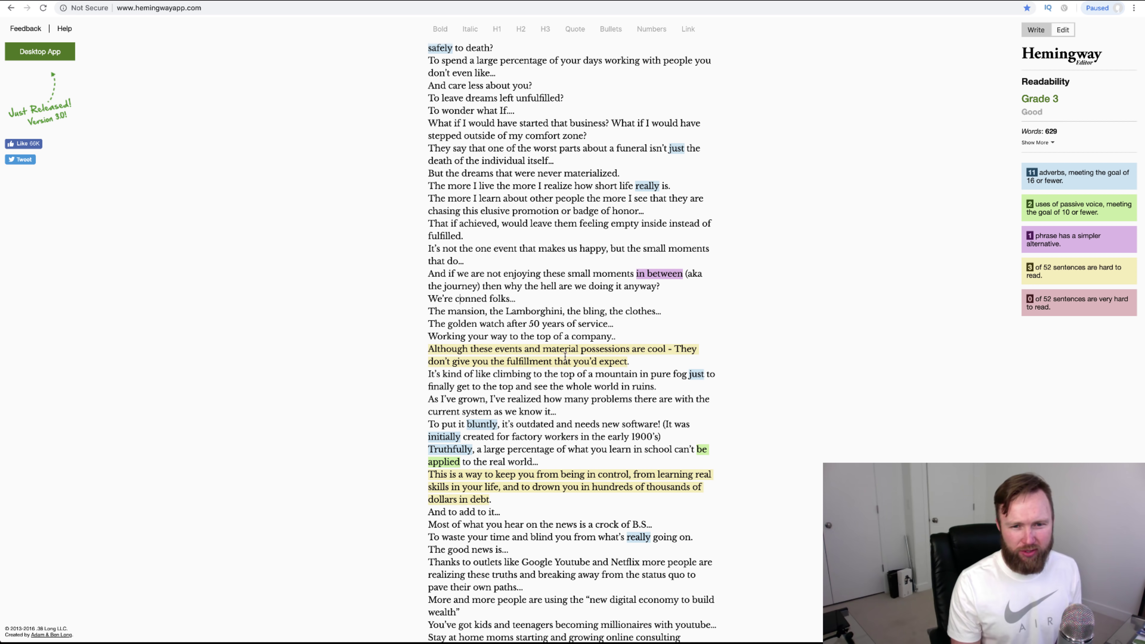
click(671, 349)
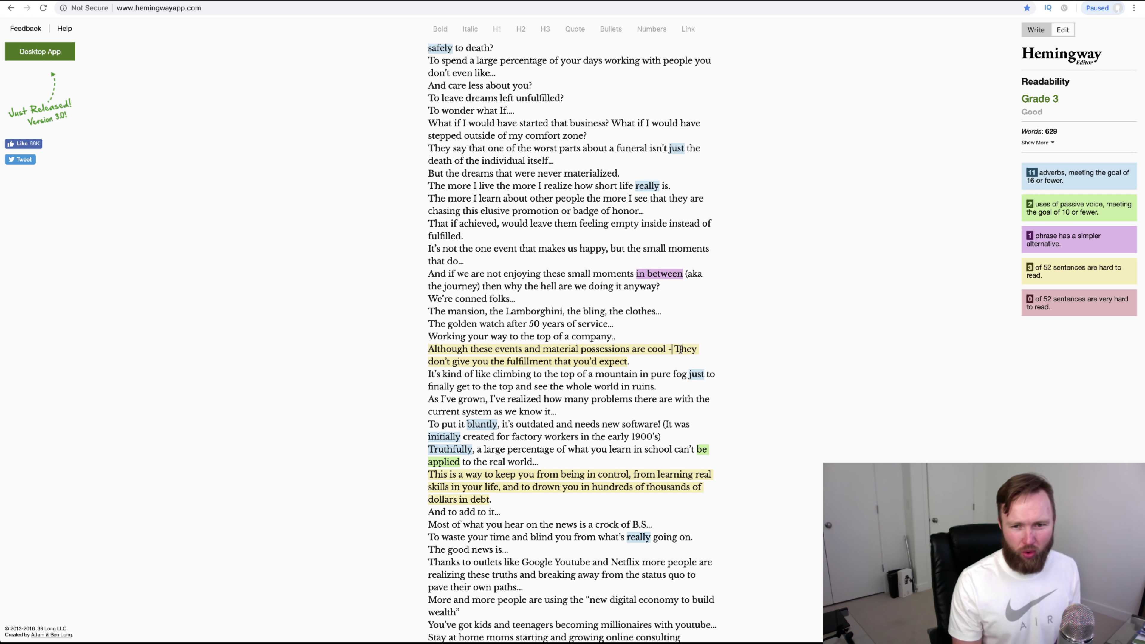
key(BackSpace)
key(BackSpace)
text(...)
key(Return)
key(Return)
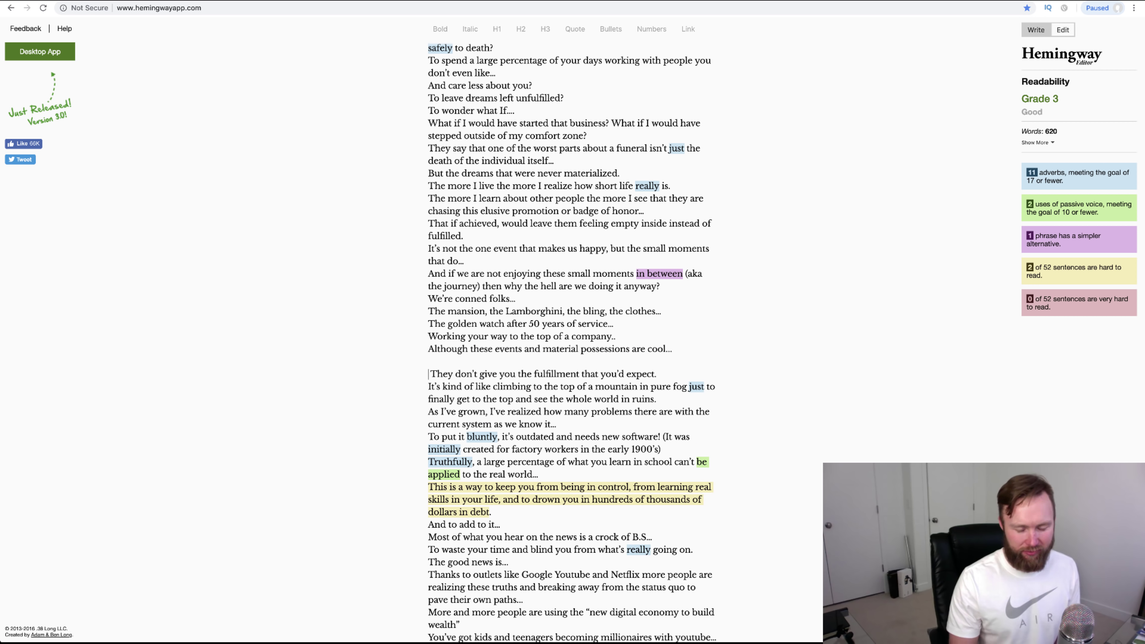
key(Delete)
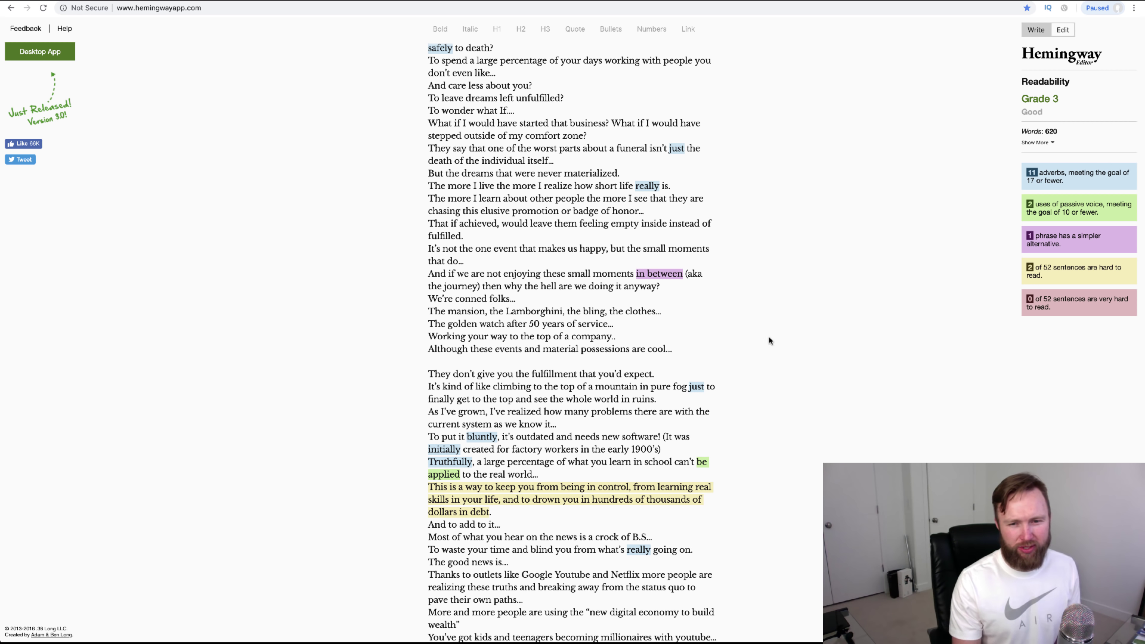
key(Return)
scroll(617, 329, down, 8)
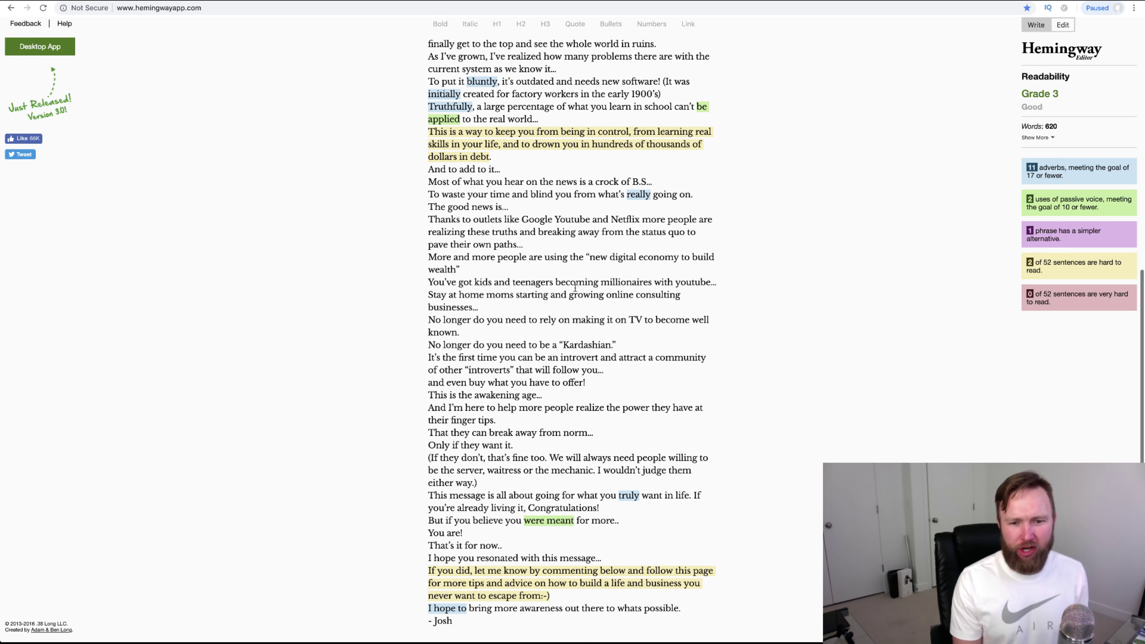
scroll(575, 286, up, 1)
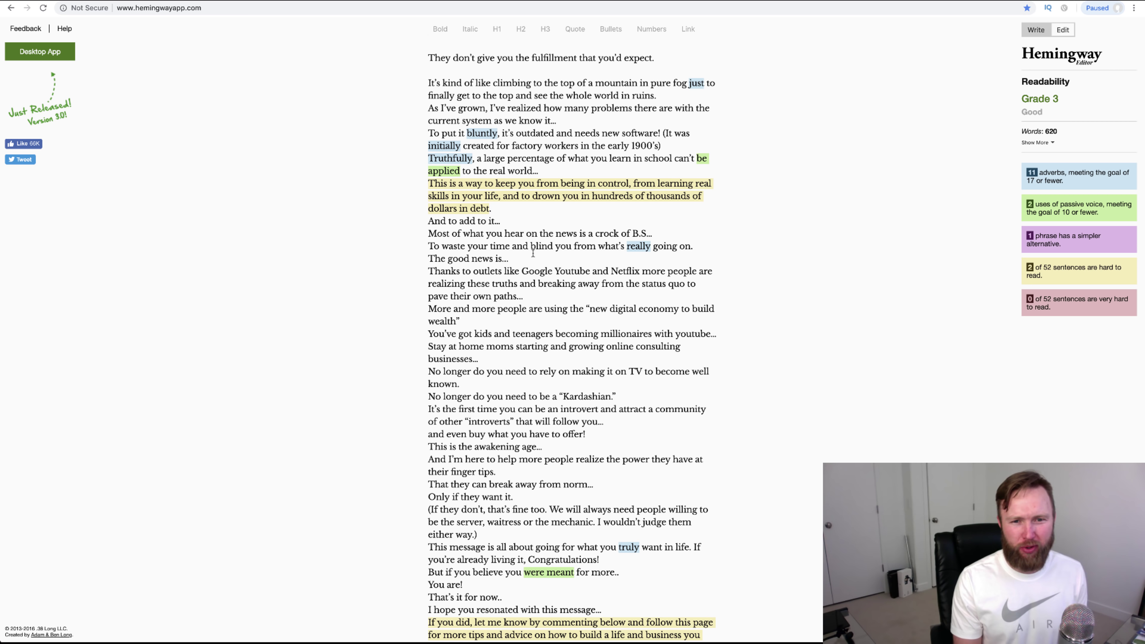
scroll(489, 304, up, 3)
scroll(490, 304, up, 3)
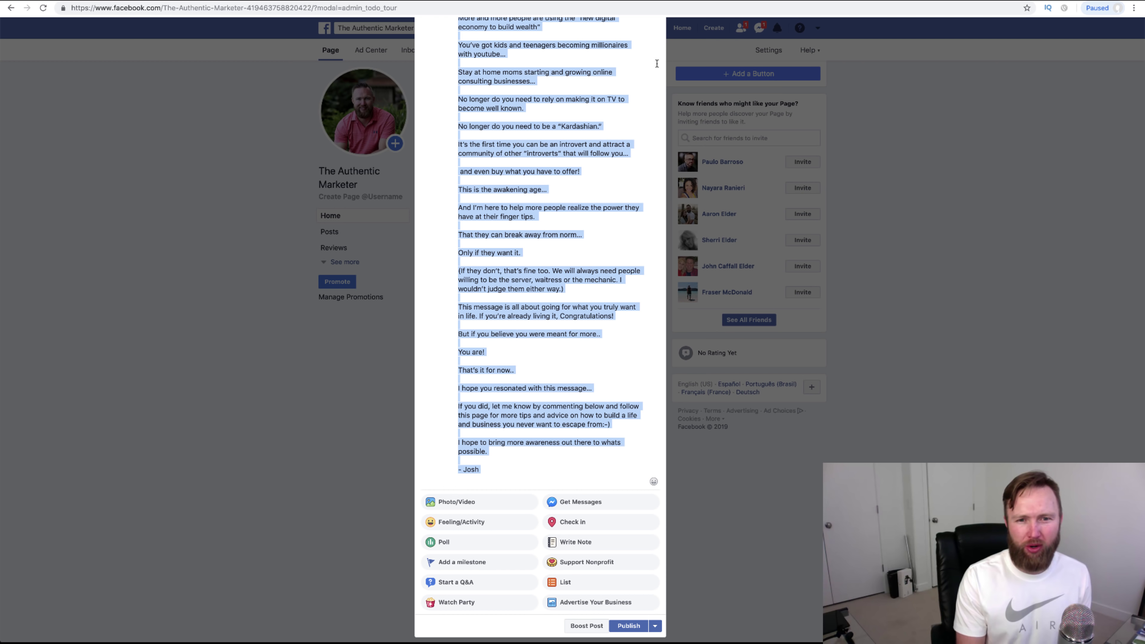
- Deselect the pasted essay in the Create Post box and scroll through the draft
click(544, 217)
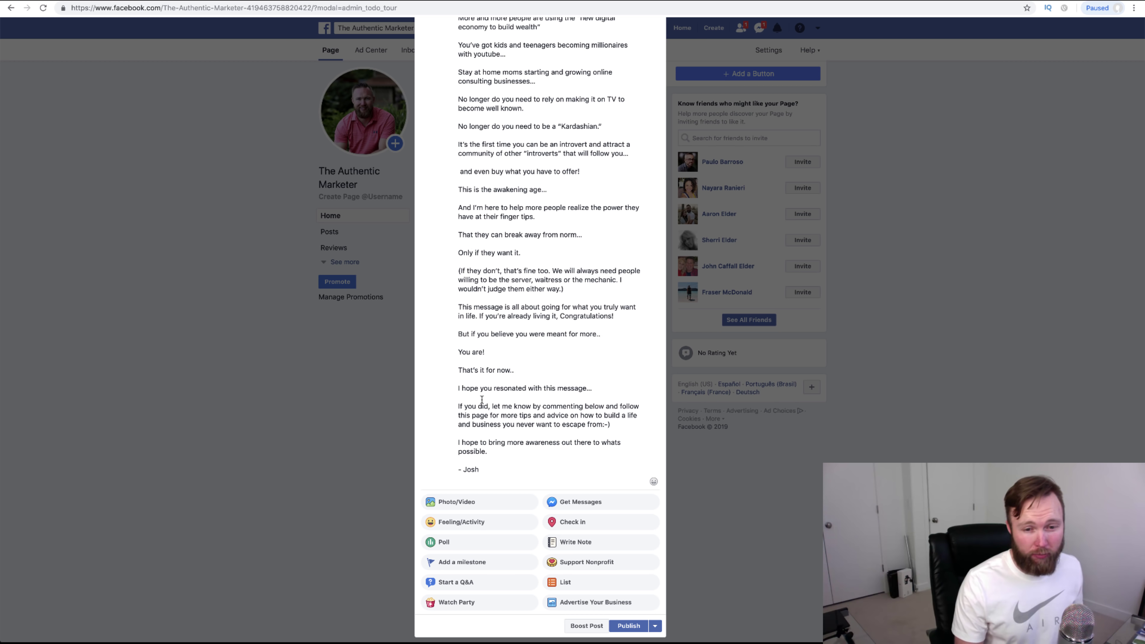
scroll(527, 428, up, 1)
scroll(528, 419, down, 1)
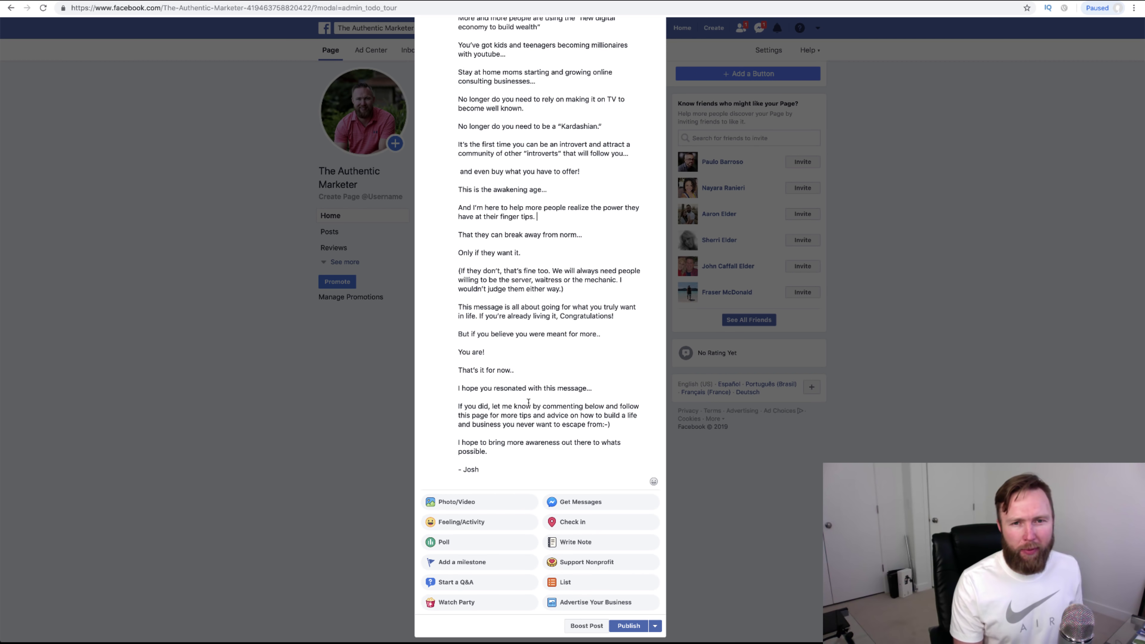
scroll(528, 402, up, 15)
scroll(528, 402, up, 6)
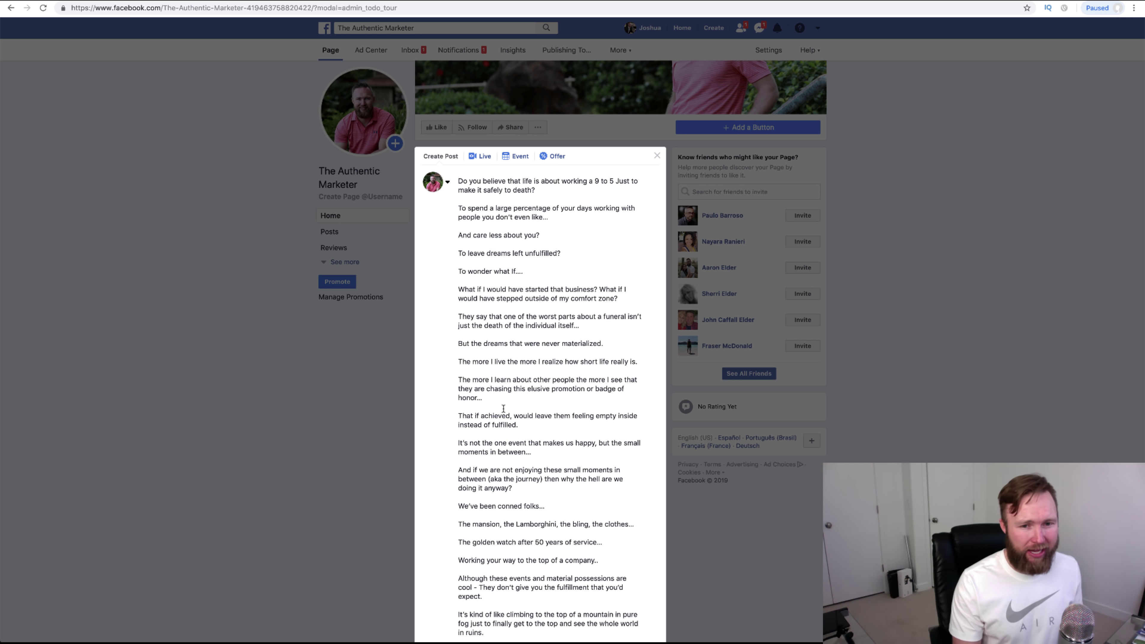
scroll(503, 408, down, 7)
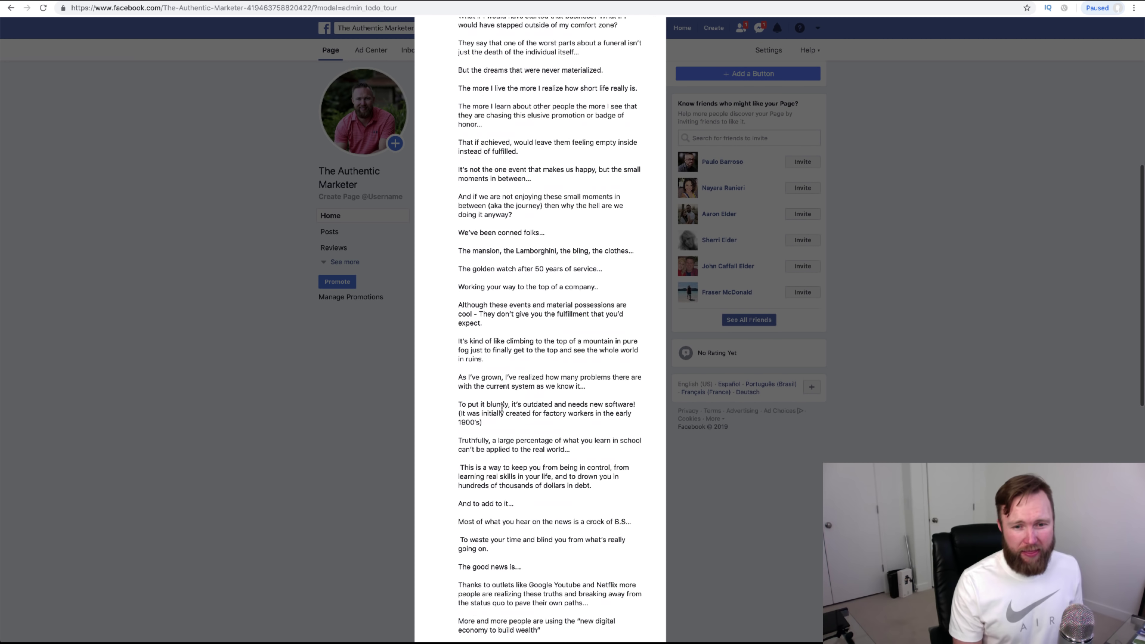
scroll(501, 390, down, 2)
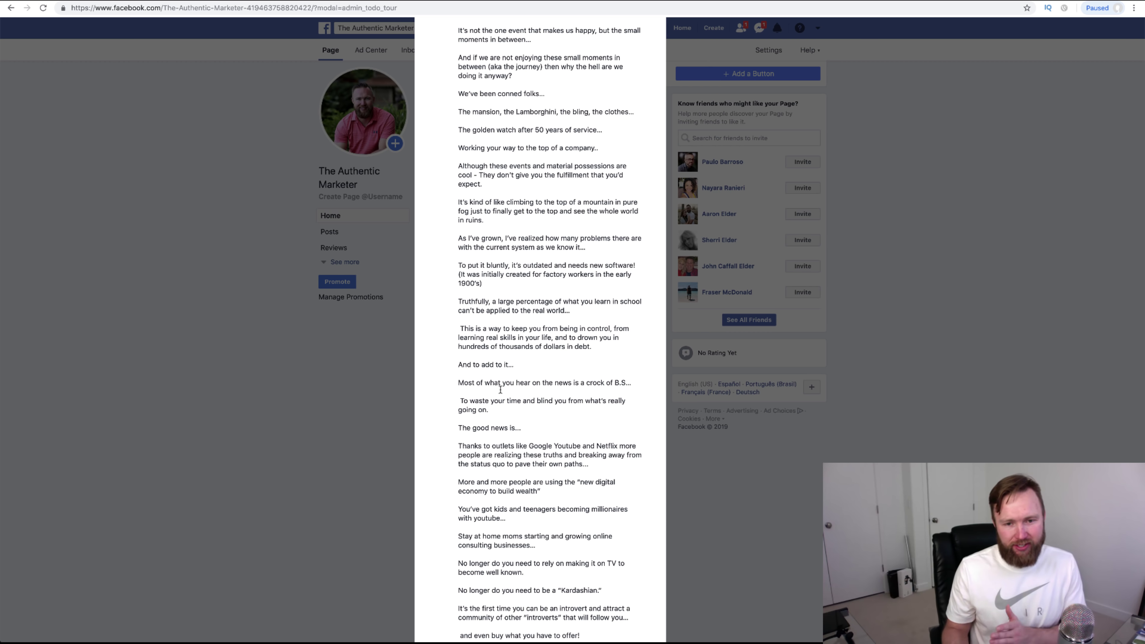
scroll(514, 416, down, 10)
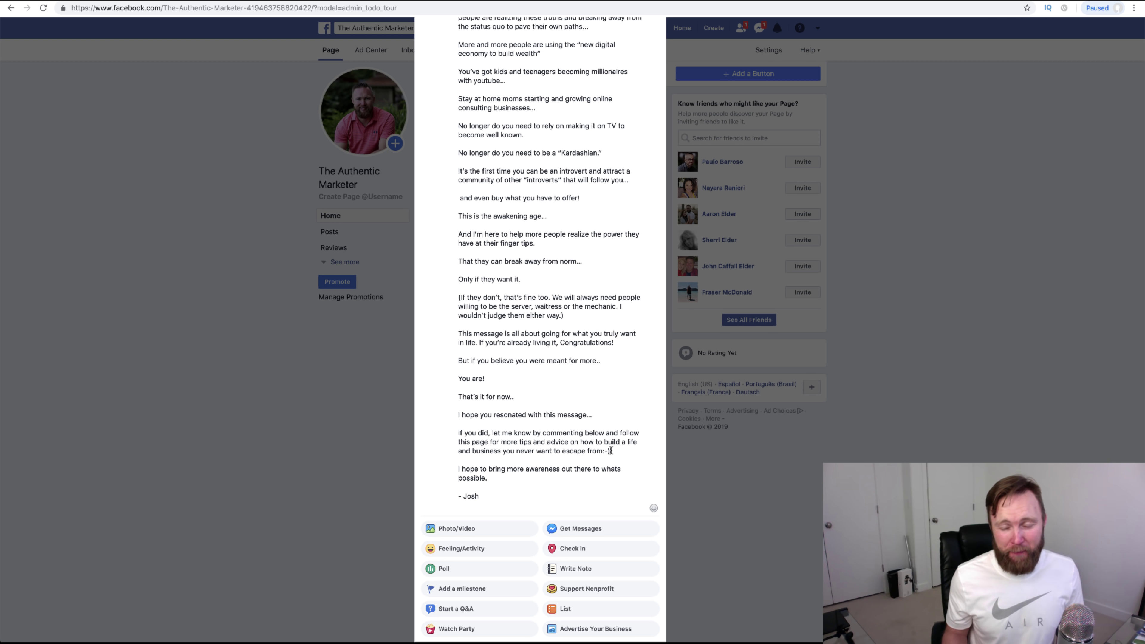
scroll(499, 316, up, 10)
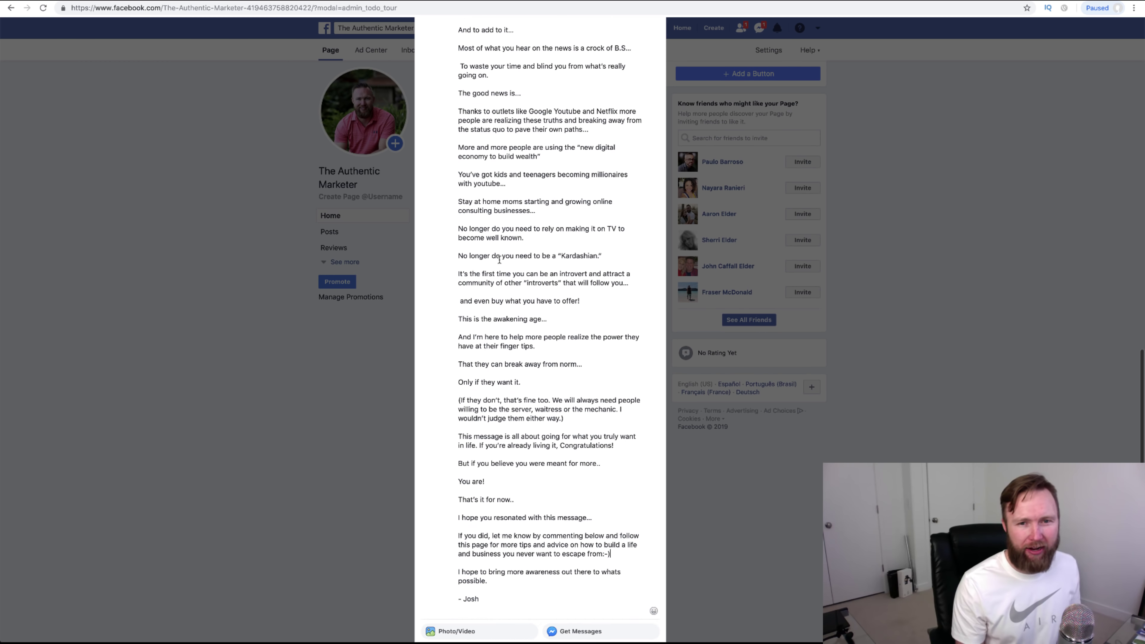
scroll(500, 258, up, 10)
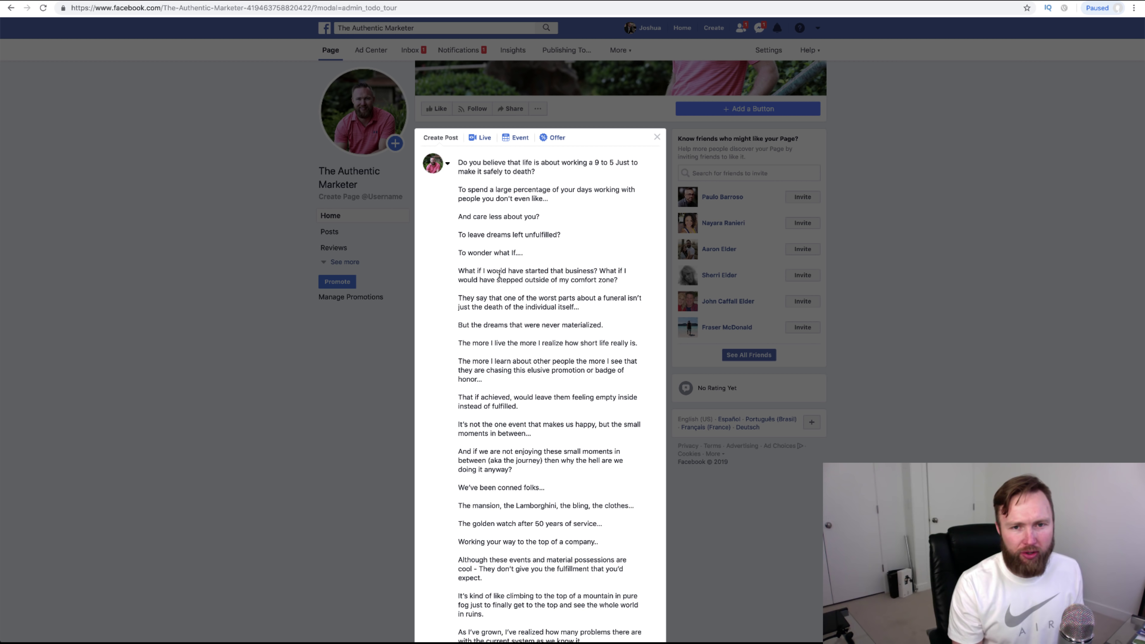
scroll(499, 274, down, 20)
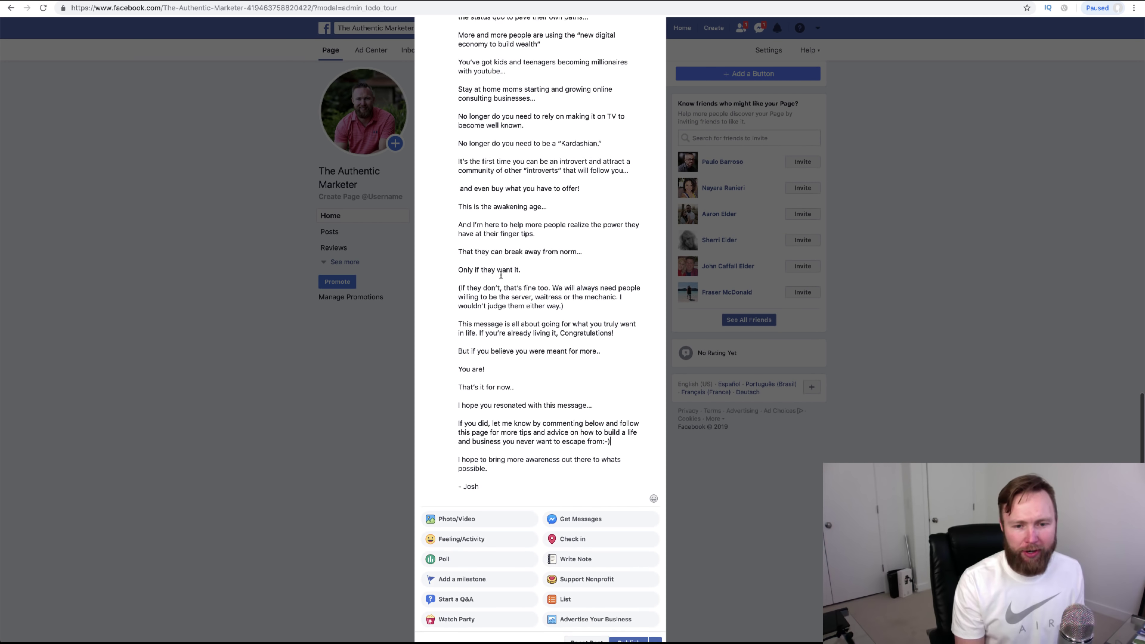
- Attach a photo from the professional pictures folder to the post
click(453, 501)
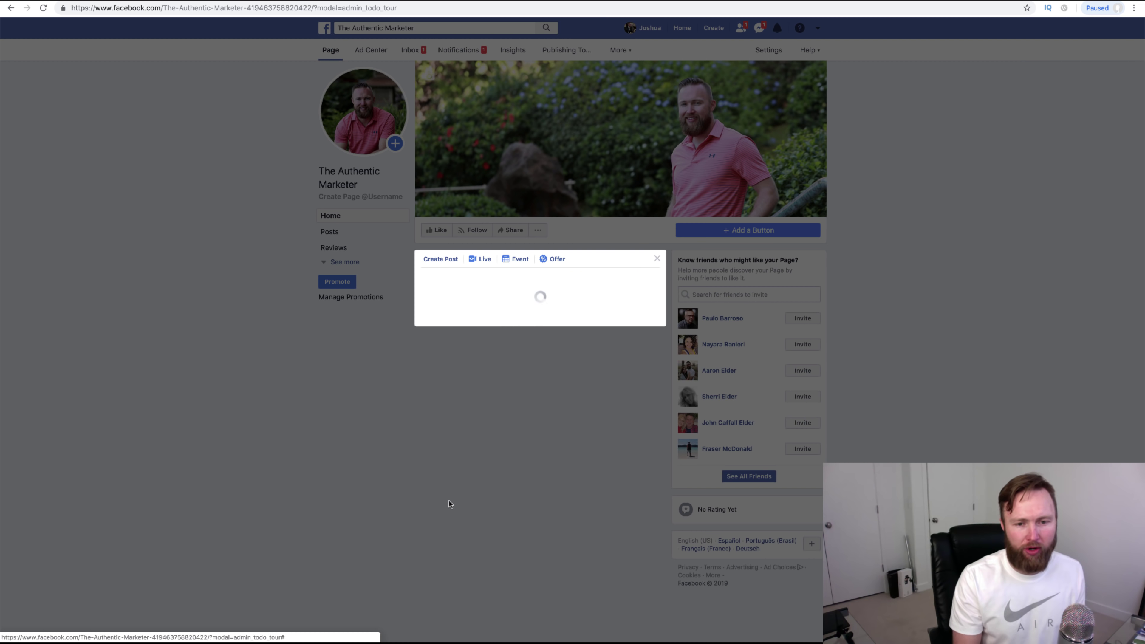
click(459, 305)
click(536, 154)
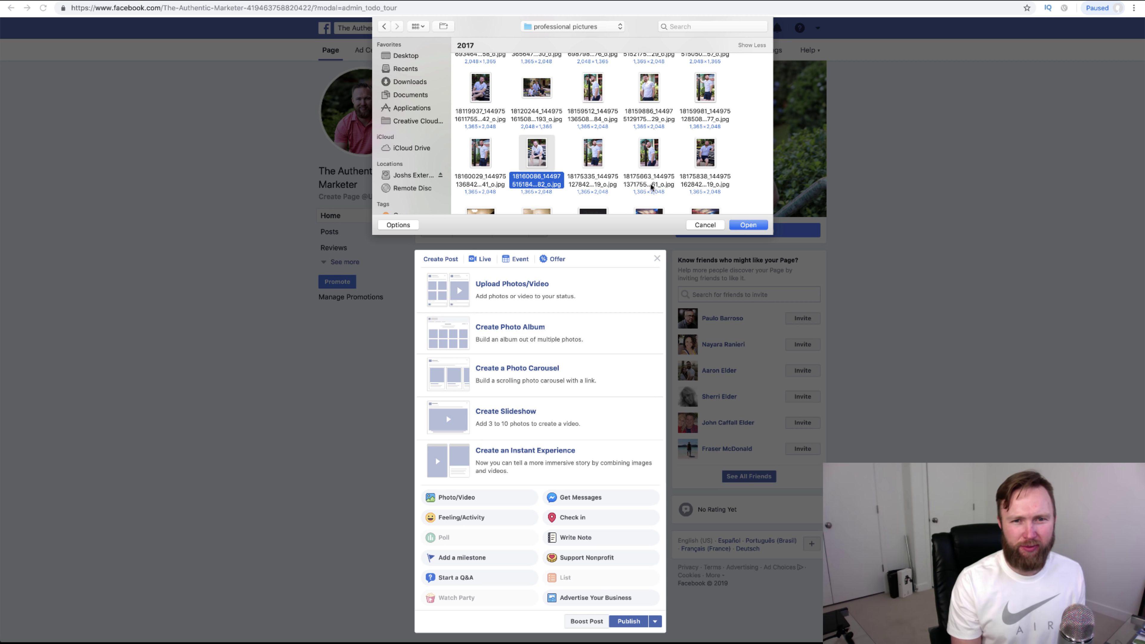
click(479, 92)
double_click(480, 93)
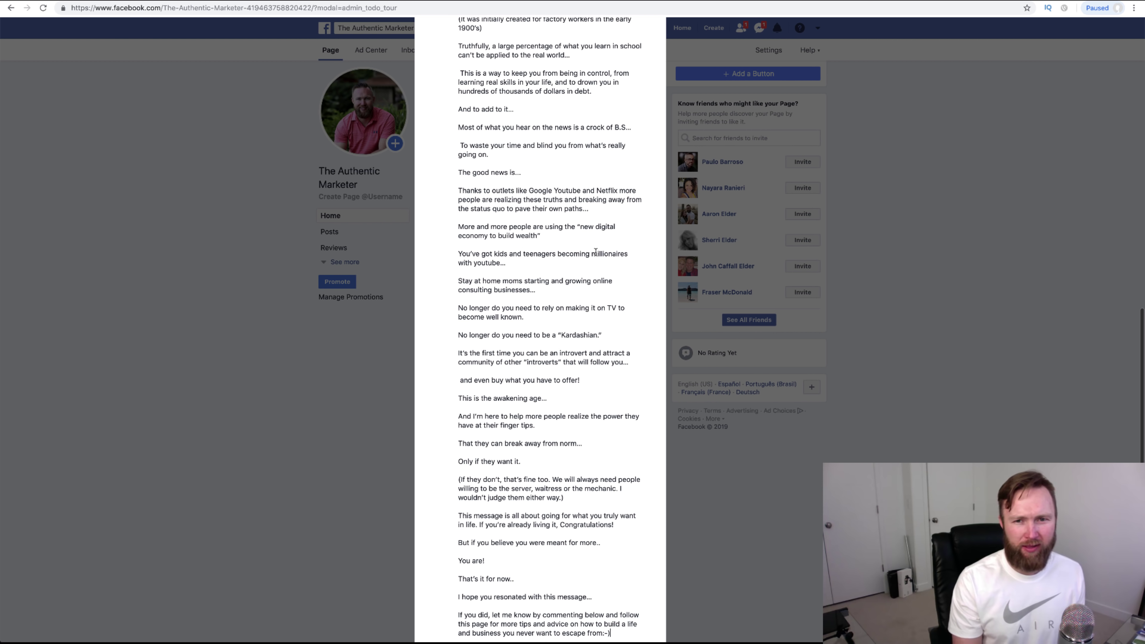
scroll(570, 248, down, 1)
scroll(570, 248, down, 5)
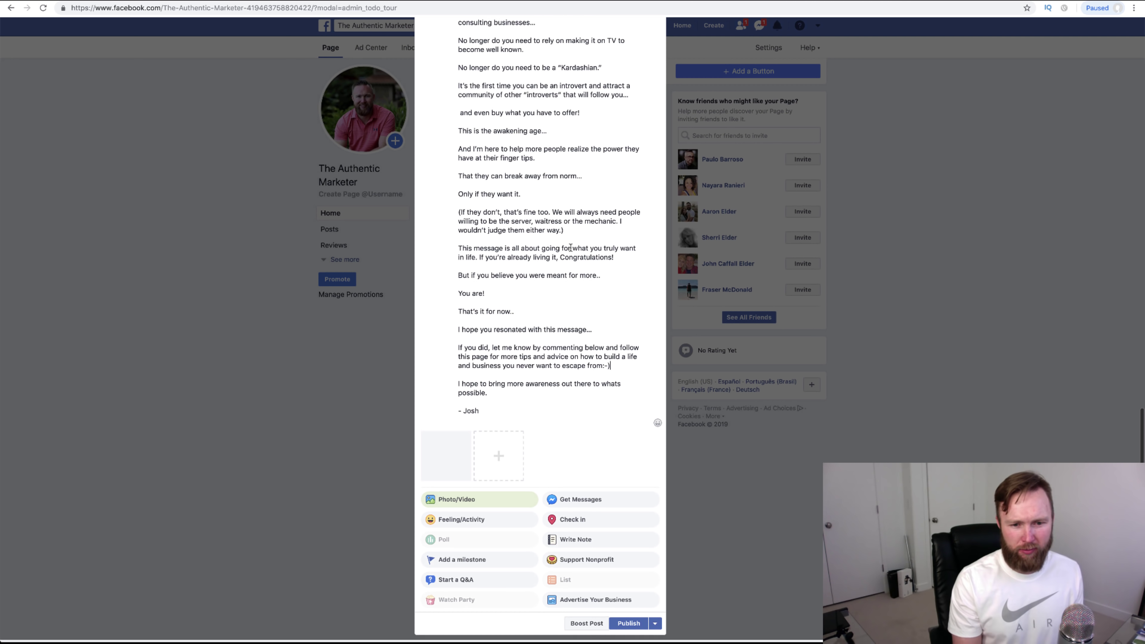
- Set the post's feeling to inspired and publish it
click(478, 543)
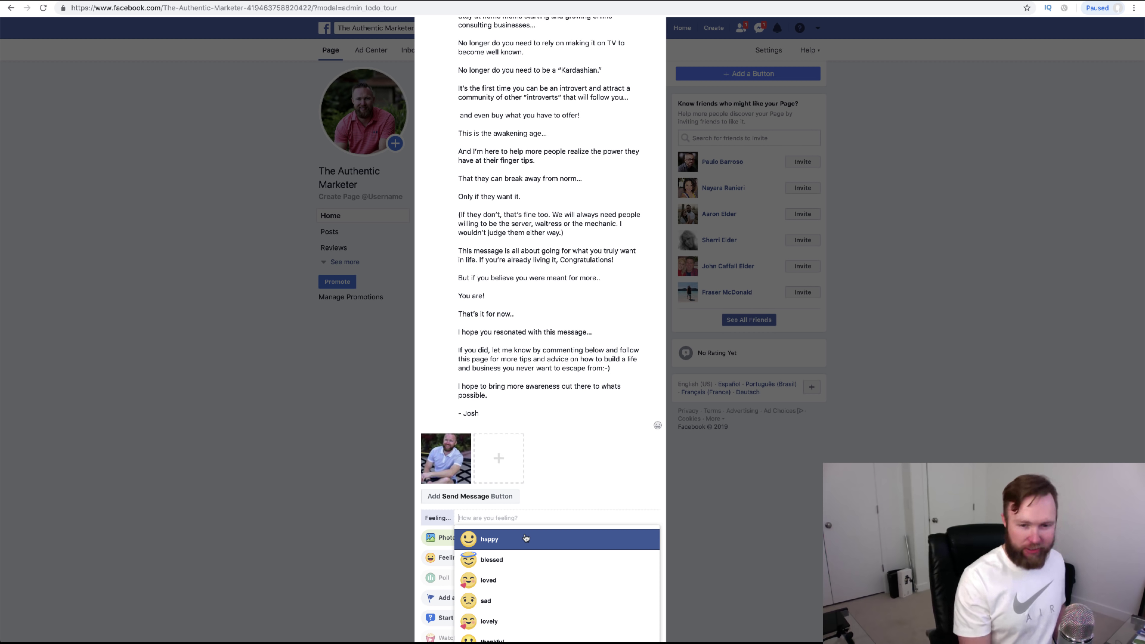
text(inspred)
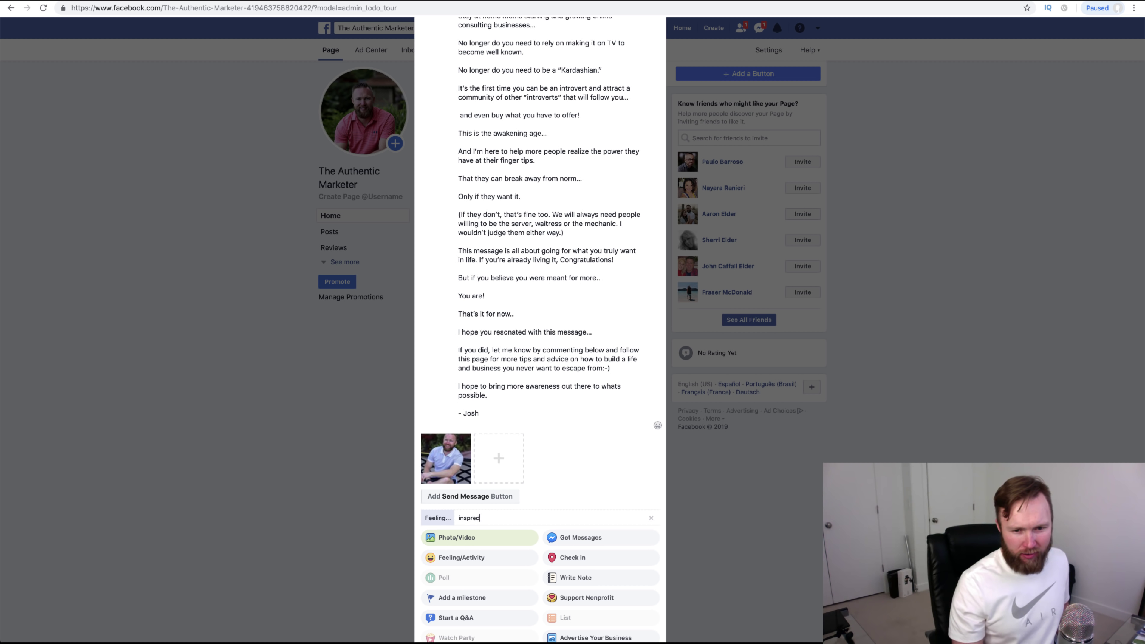
key(BackSpace)
key(BackSpace)
key(BackSpace)
key(BackSpace)
click(523, 540)
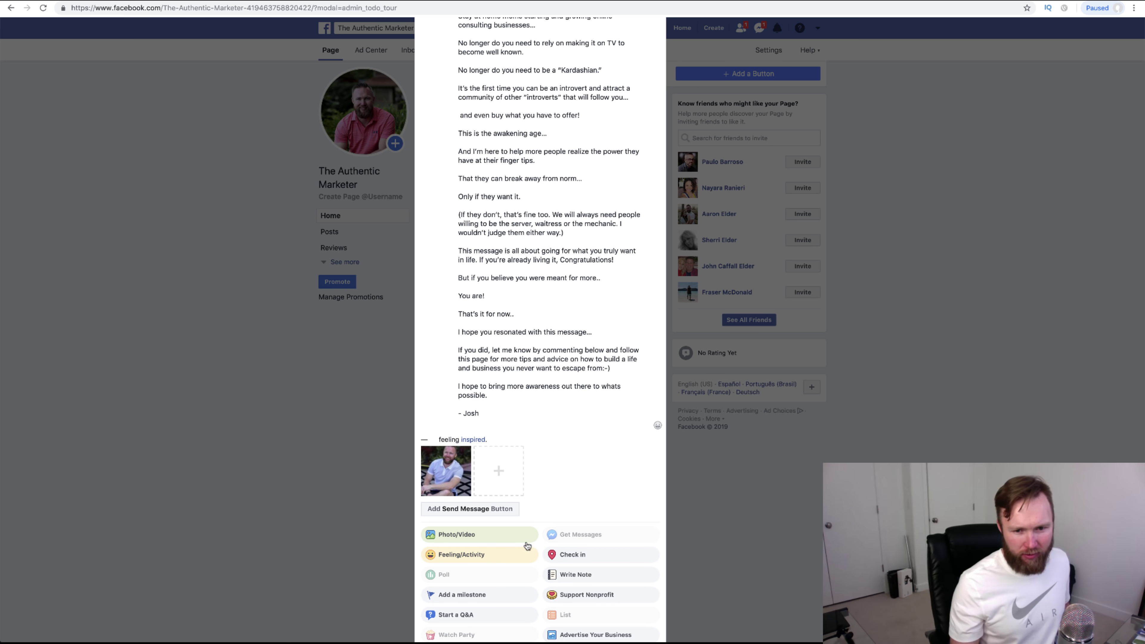
scroll(581, 424, down, 2)
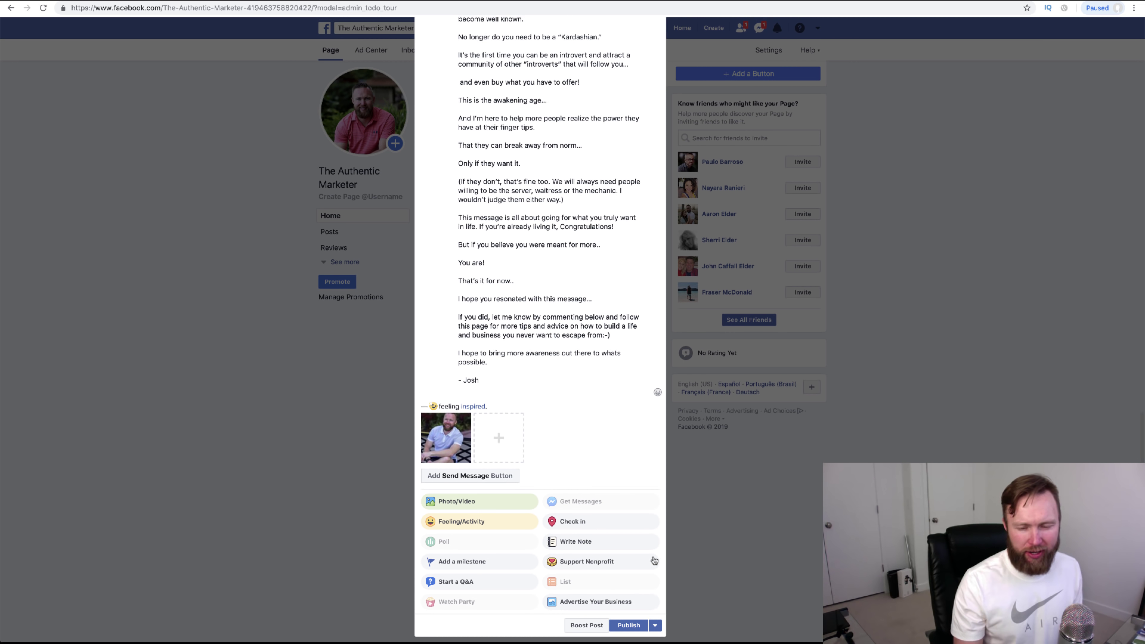
click(627, 625)
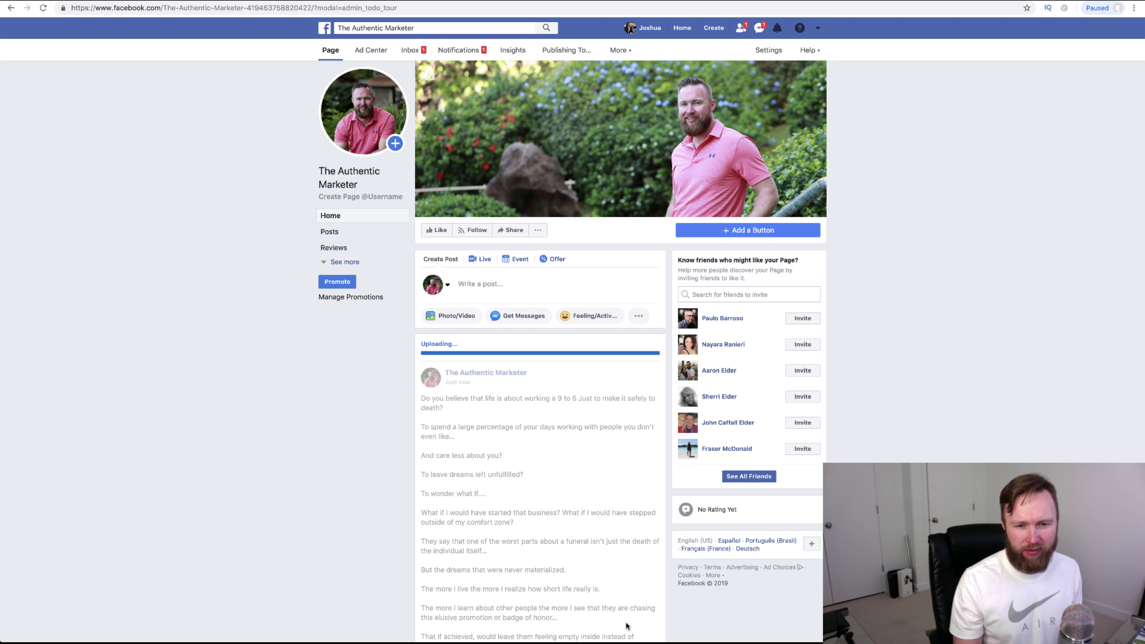
- Scroll the page to view the published essay post with its photo
scroll(608, 589, down, 3)
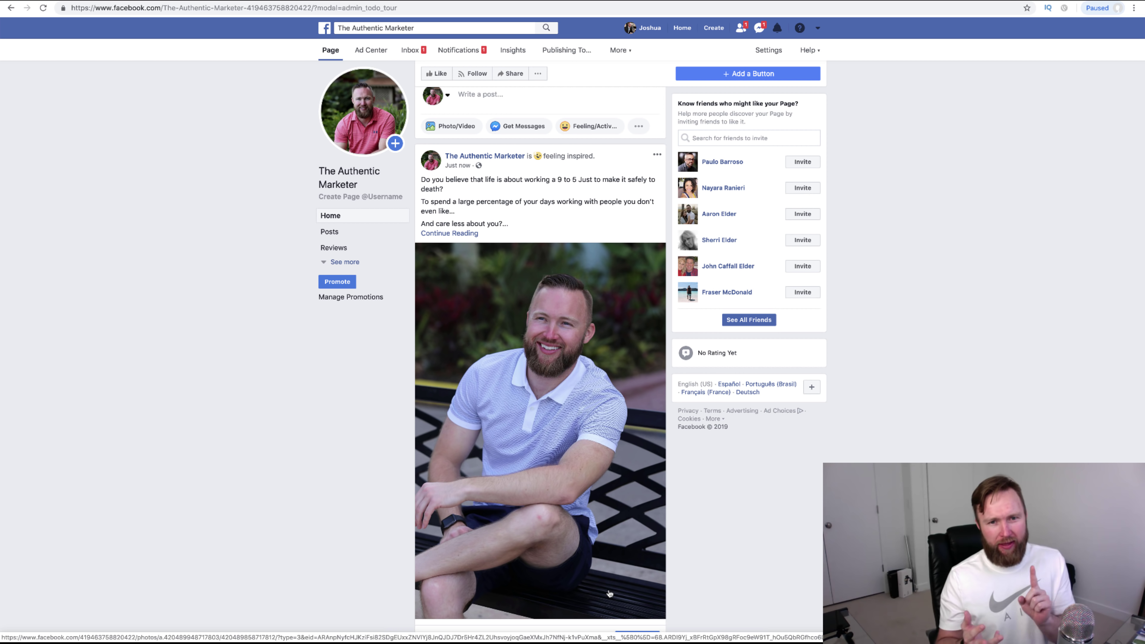
scroll(507, 479, up, 5)
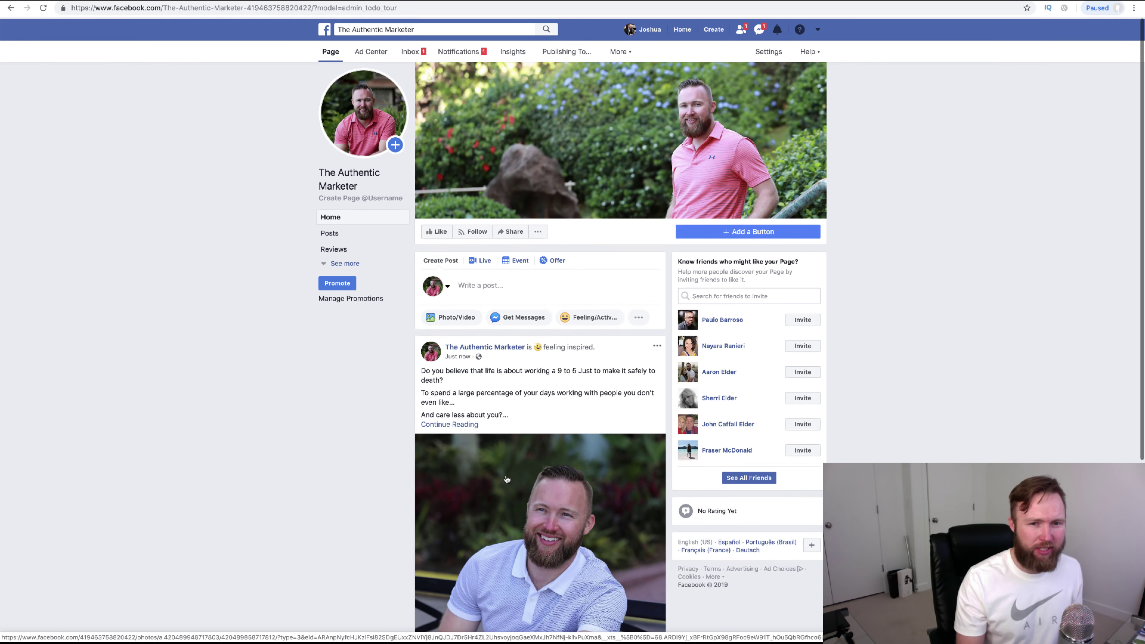
scroll(506, 478, down, 6)
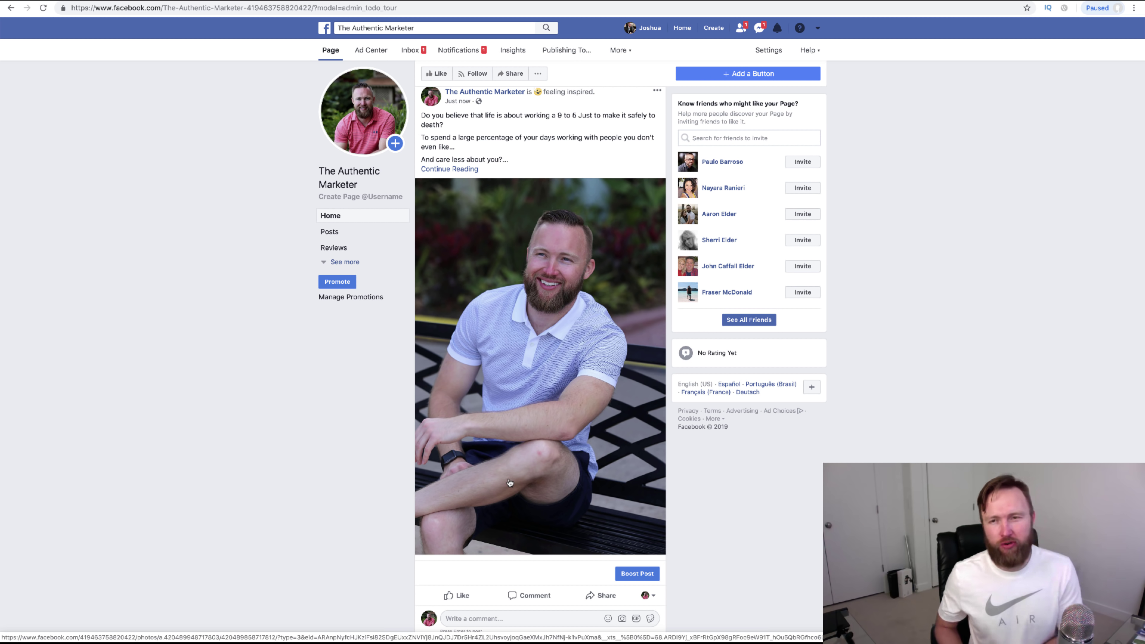